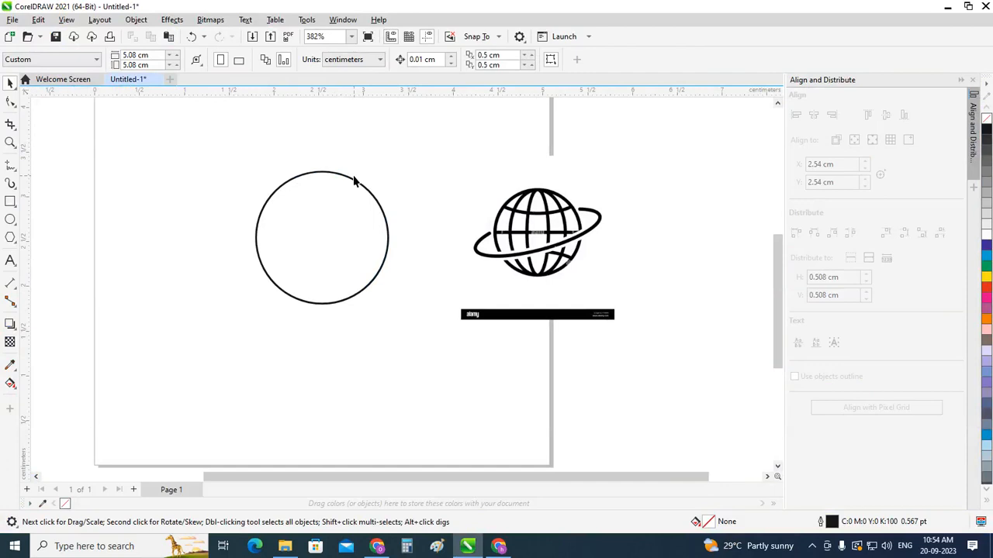
Step: Make two progressively narrower full-height copies of the circle around its centre, the first about 1.10 cm wide
scroll(353, 181, "up", 1)
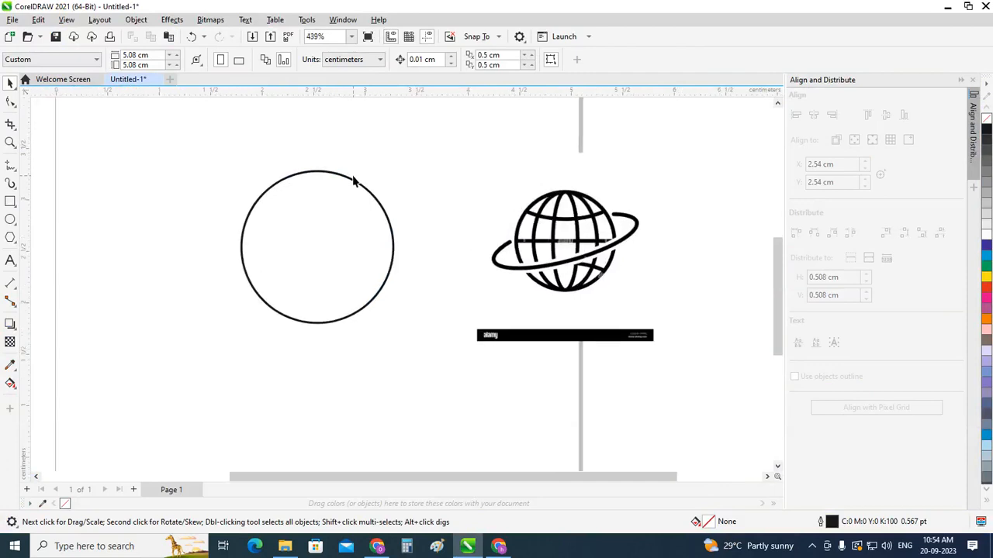
left_click(380, 205)
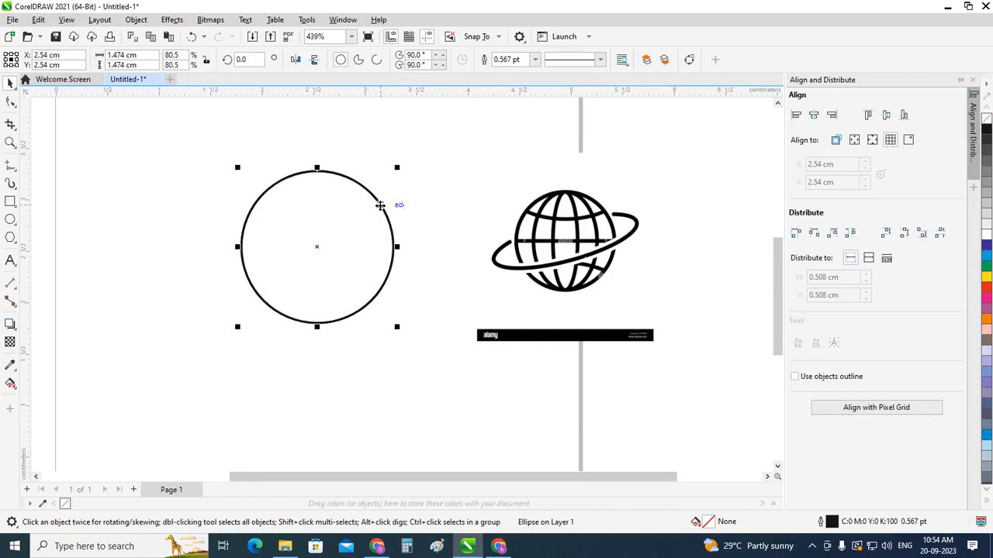
left_click_drag(397, 246, 379, 245)
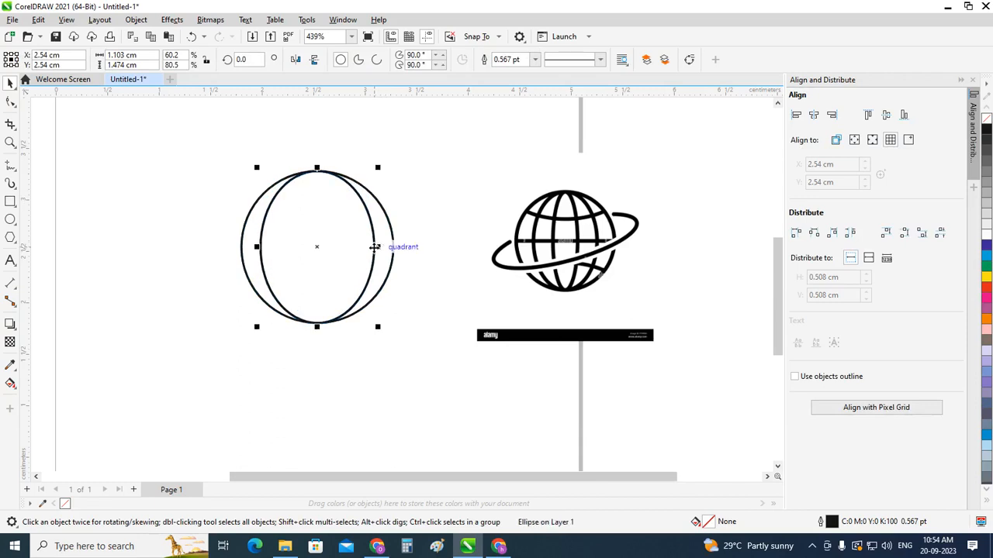
left_click_drag(378, 246, 359, 249)
left_click(417, 169)
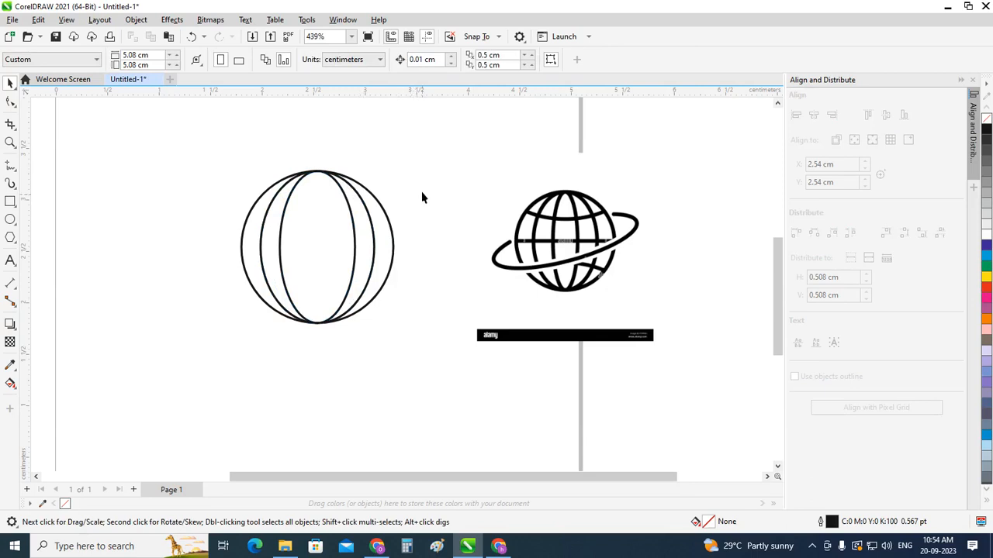
Step: Narrow the inner ellipse to about 0.53 cm and widen the outer ellipse to about 1.12 cm, both about the centre
left_click(354, 232)
left_click_drag(358, 246, 349, 247)
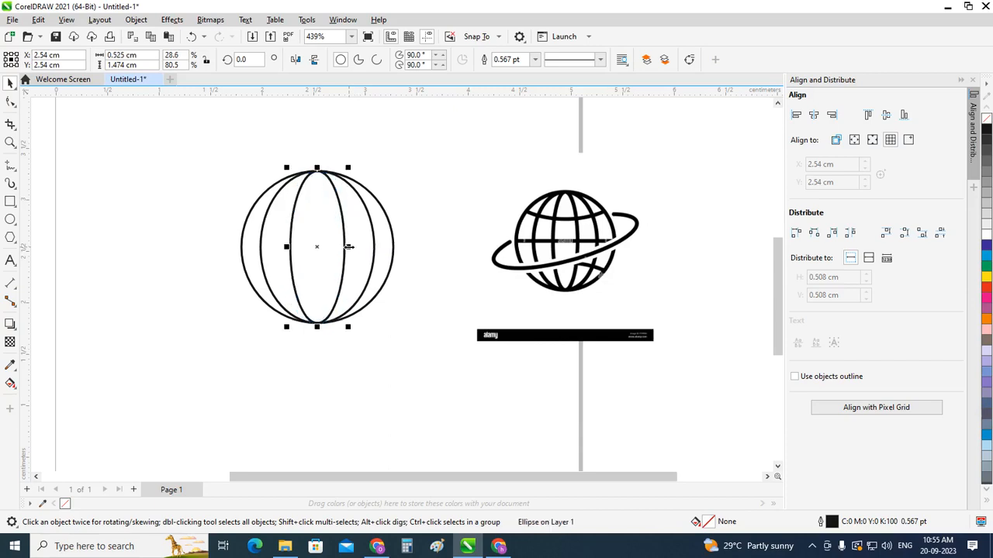
left_click(411, 169)
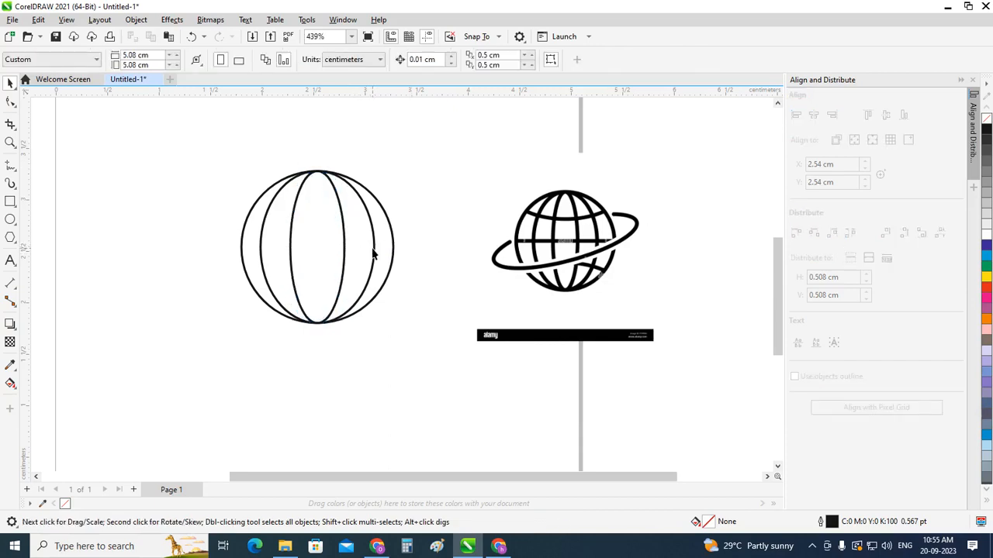
left_click(374, 253)
left_click_drag(373, 246, 375, 247)
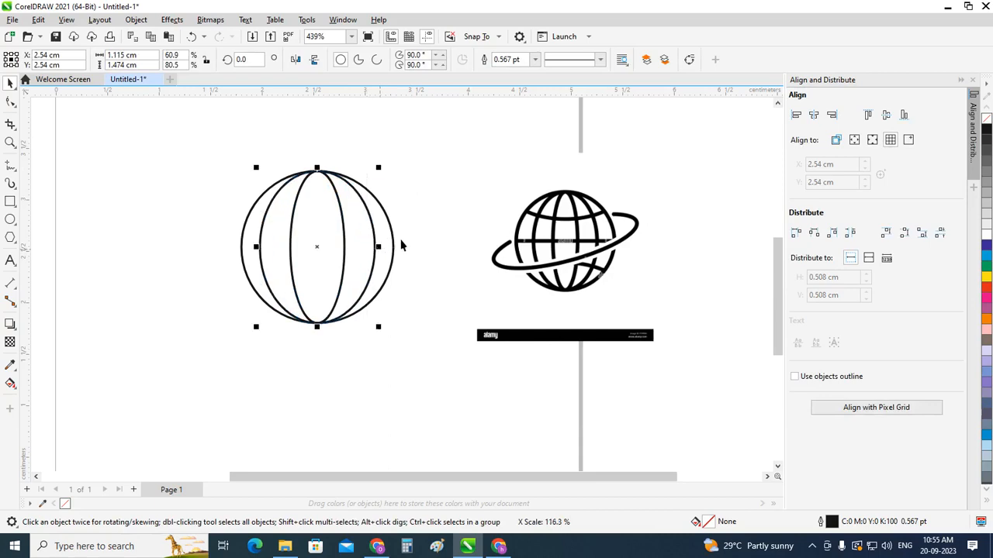
left_click(432, 190)
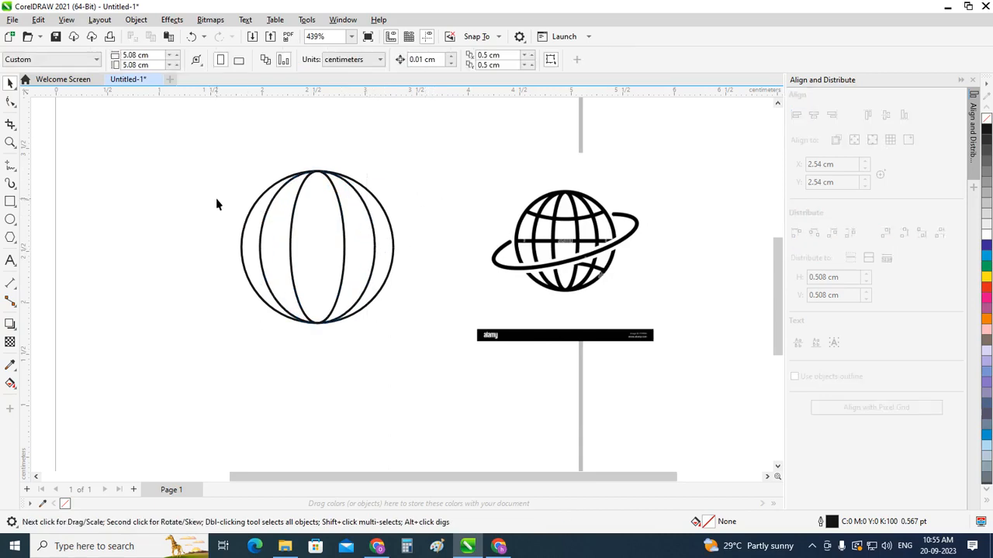
Step: Draw a downward-bowed Pen curve about 1.14 cm wide across the upper part of the globe, from edge to edge
left_click(10, 102)
left_click(10, 83)
left_click(10, 166)
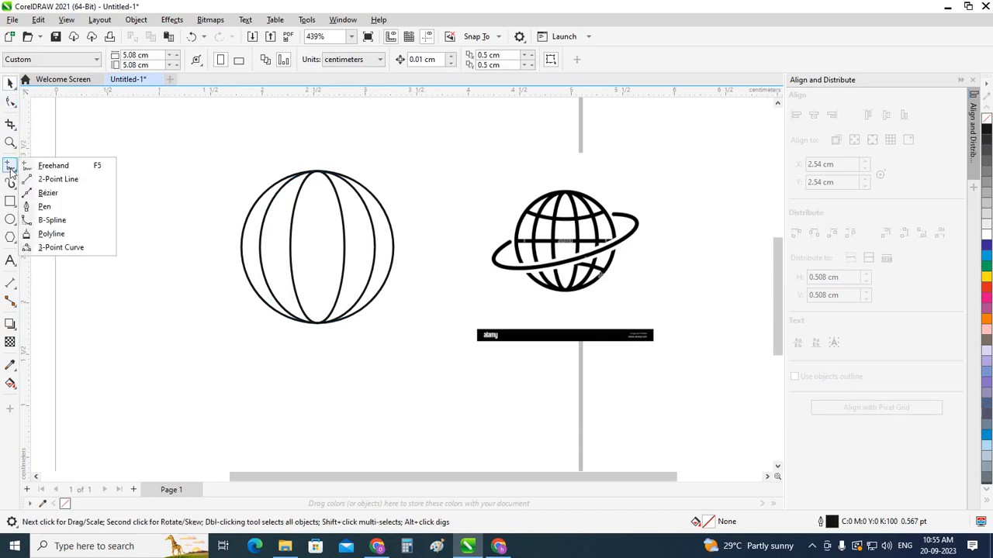
left_click(44, 206)
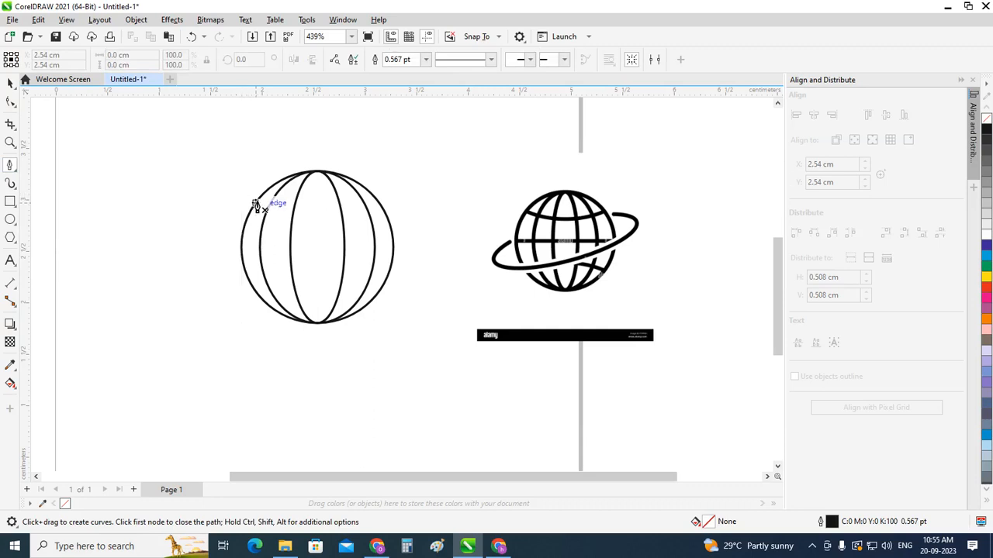
left_click(254, 207)
left_click_drag(373, 200, 432, 172)
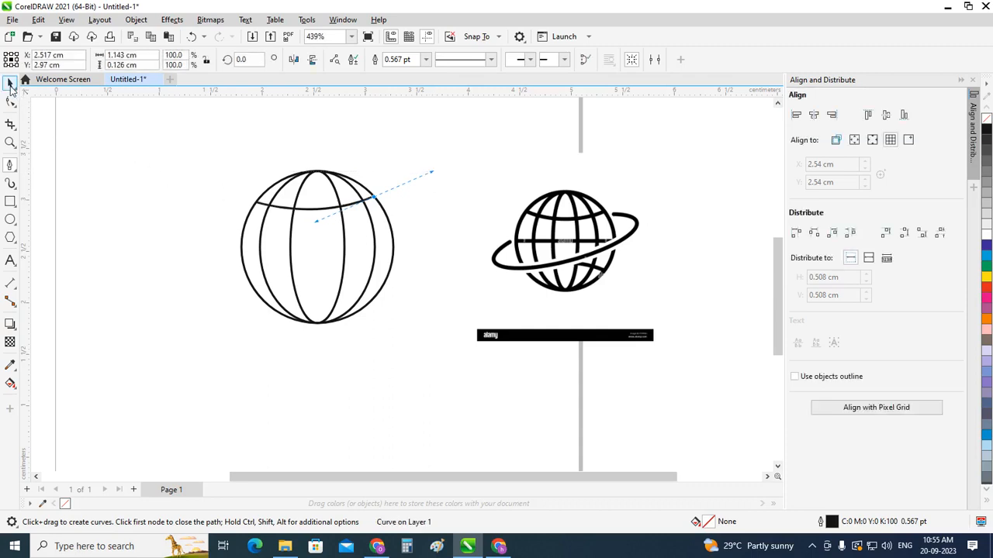
left_click(11, 85)
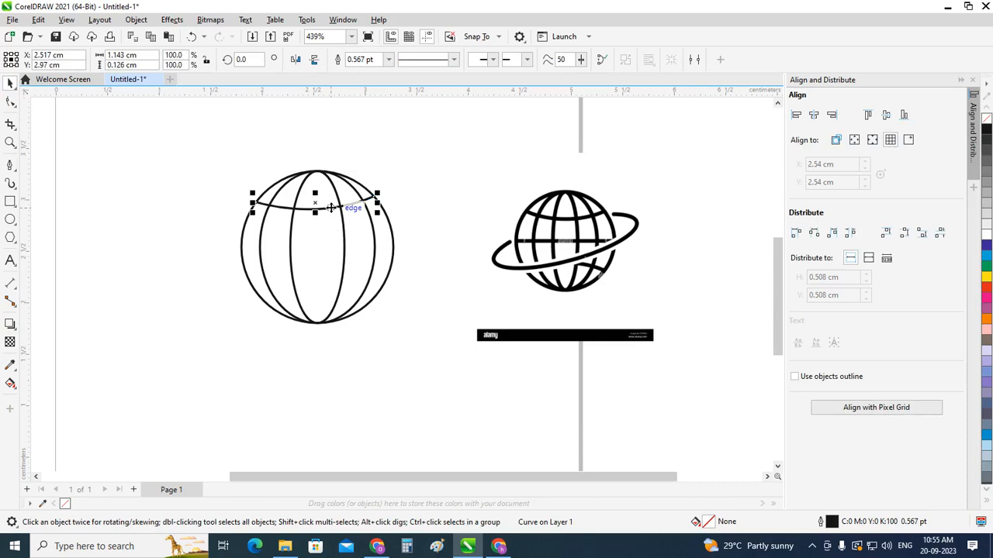
Step: Copy the upper curve straight down to the lower part of the globe and extend its right end node to the circle's edge
left_click_drag(333, 205, 338, 301)
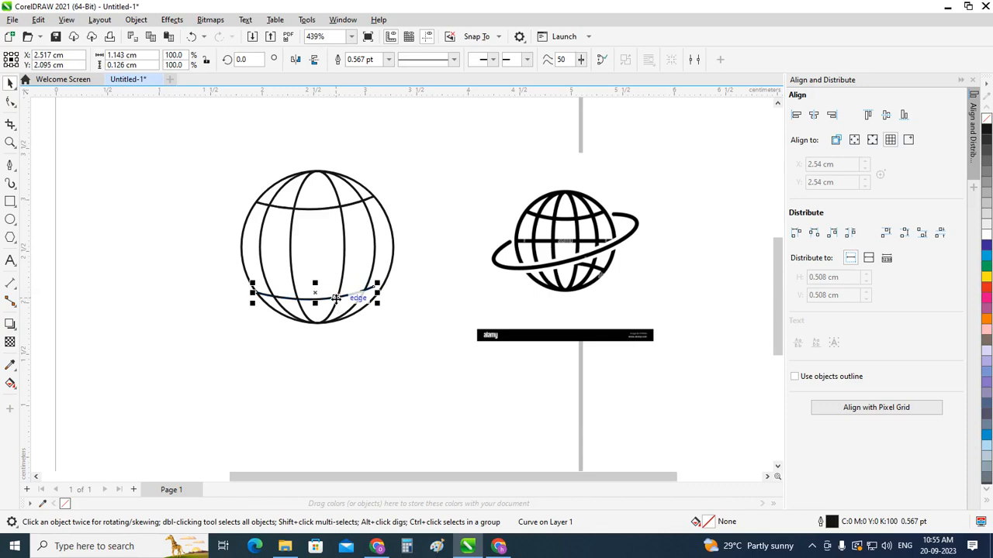
scroll(334, 299, "up", 1)
left_click(11, 102)
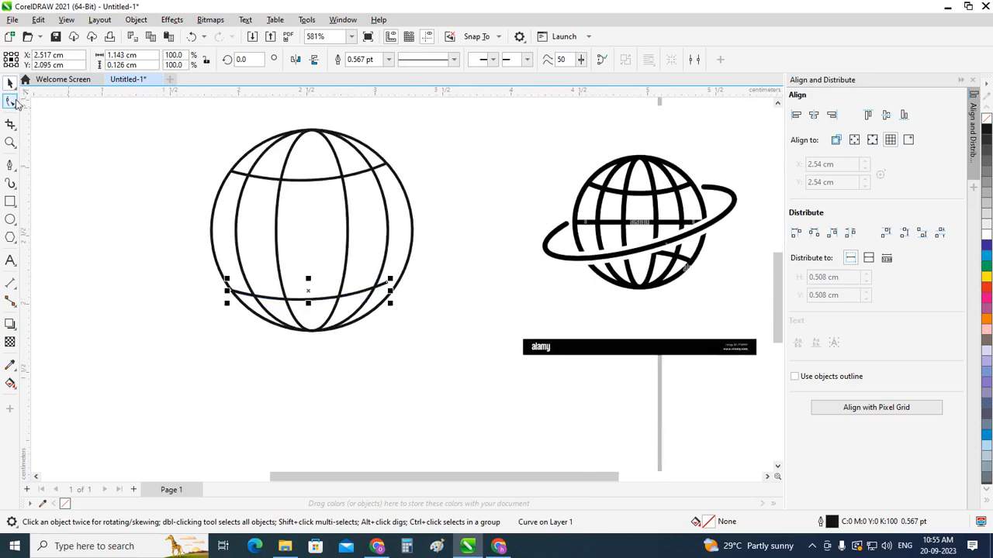
scroll(402, 293, "up", 1)
scroll(401, 293, "up", 2)
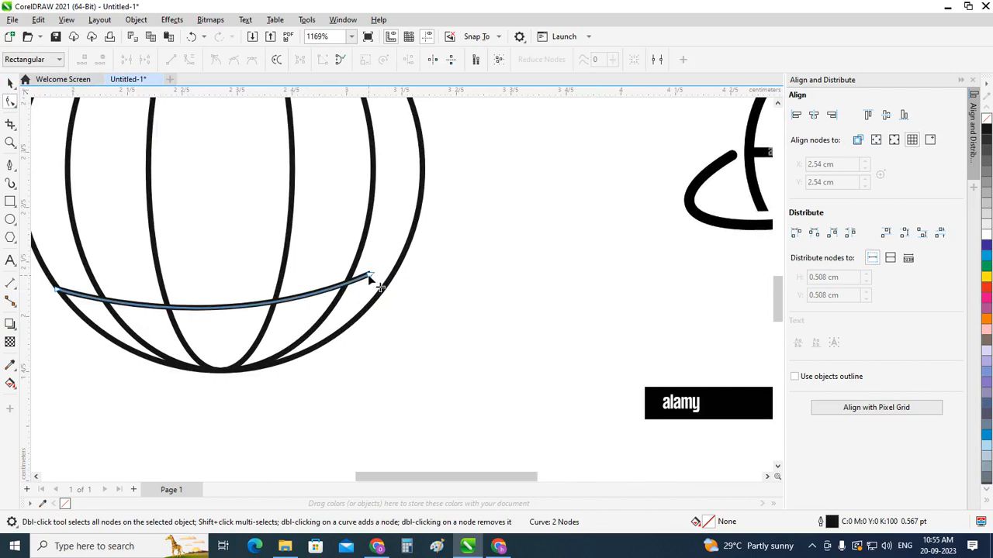
left_click_drag(369, 275, 381, 292)
scroll(381, 292, "down", 2)
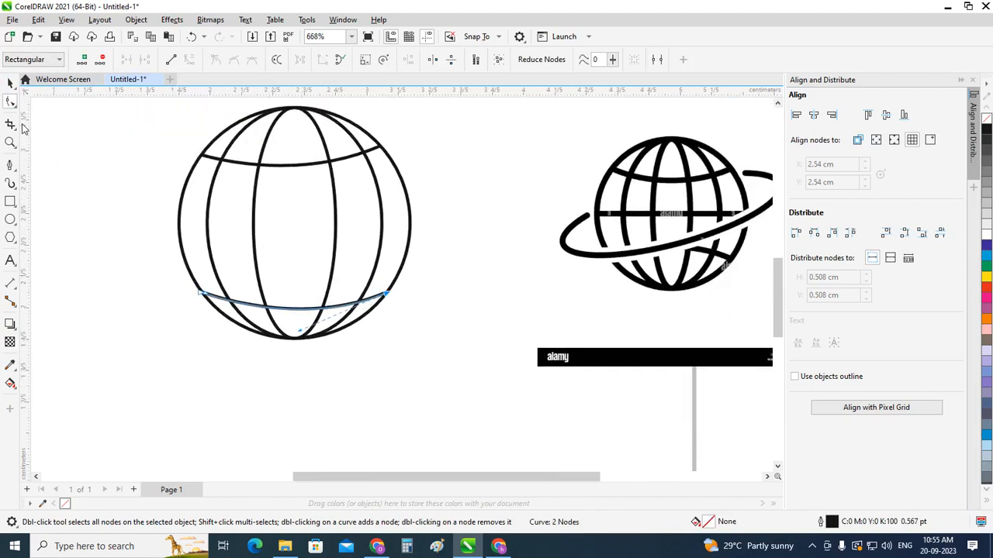
Step: Mirror the lower curve vertically and move it up until both ends meet the globe's outline
left_click(10, 83)
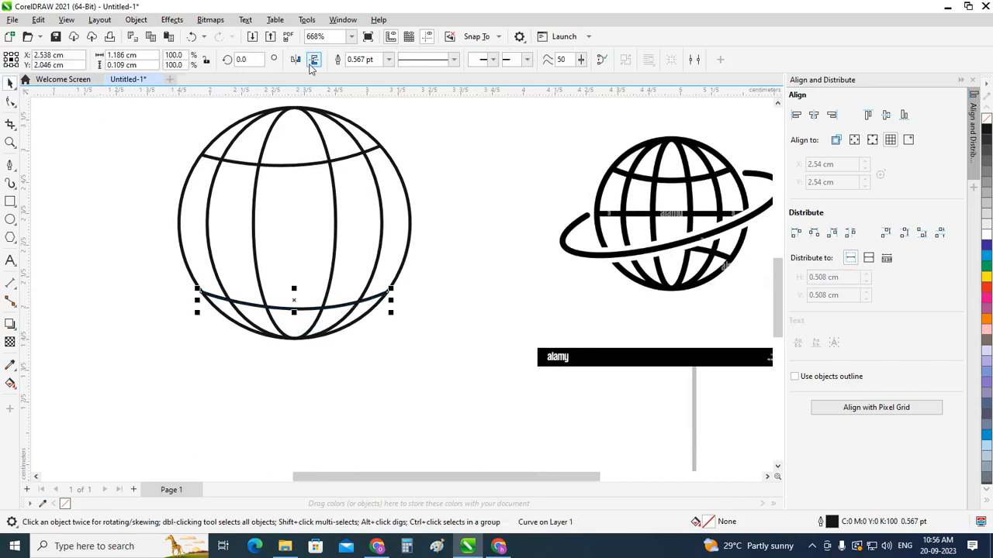
scroll(281, 279, "up", 1)
scroll(280, 279, "up", 1)
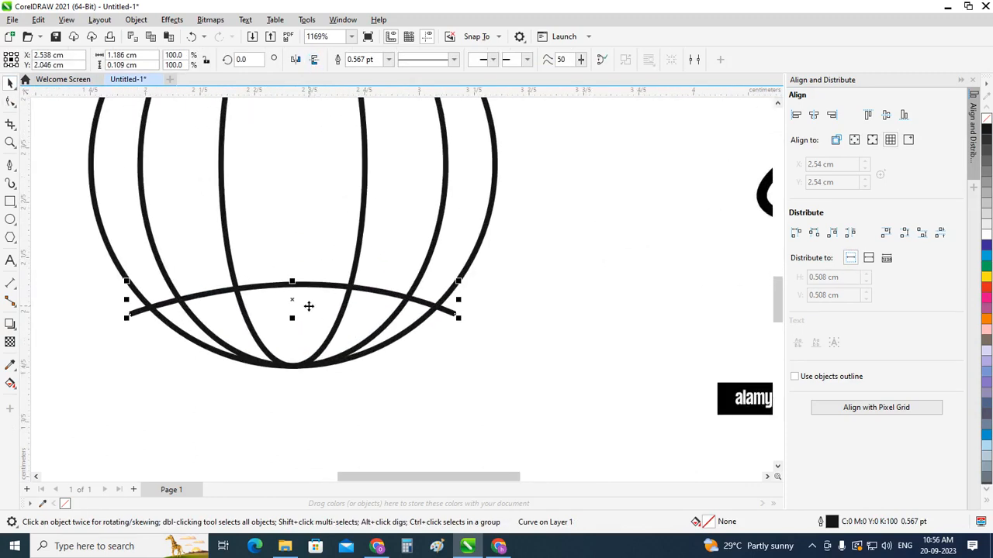
left_click_drag(290, 300, 287, 275)
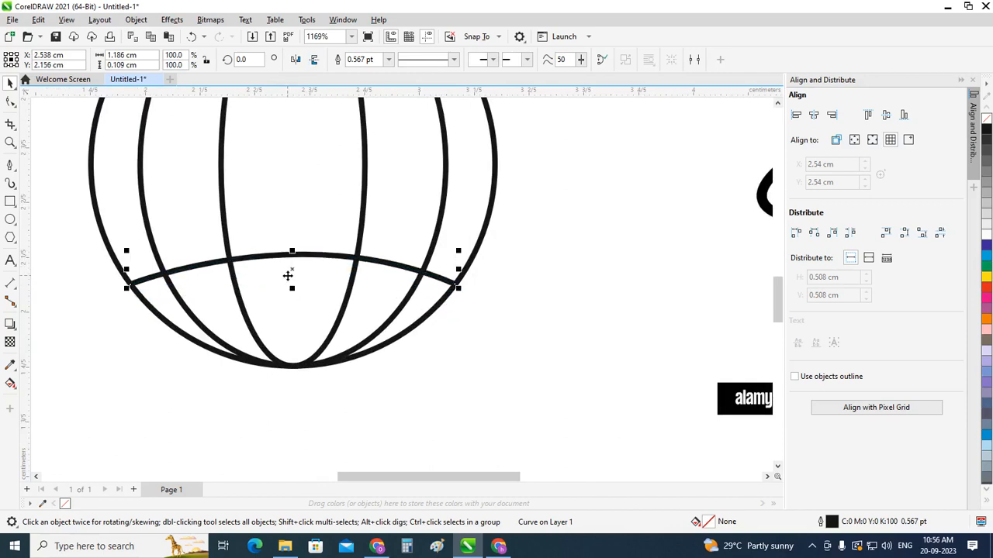
scroll(288, 277, "down", 3)
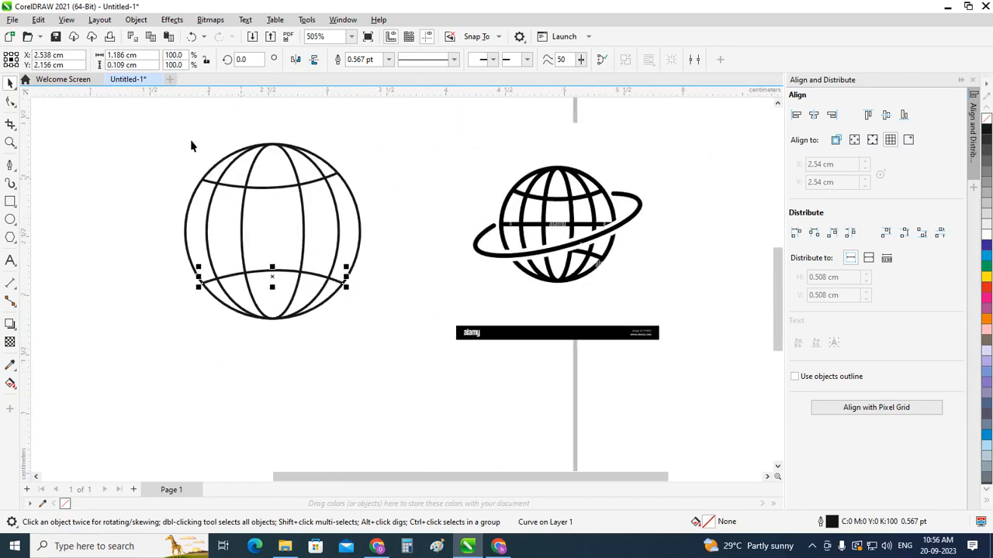
Step: Delete the uneven upper curve from the globe
scroll(195, 143, "up", 1)
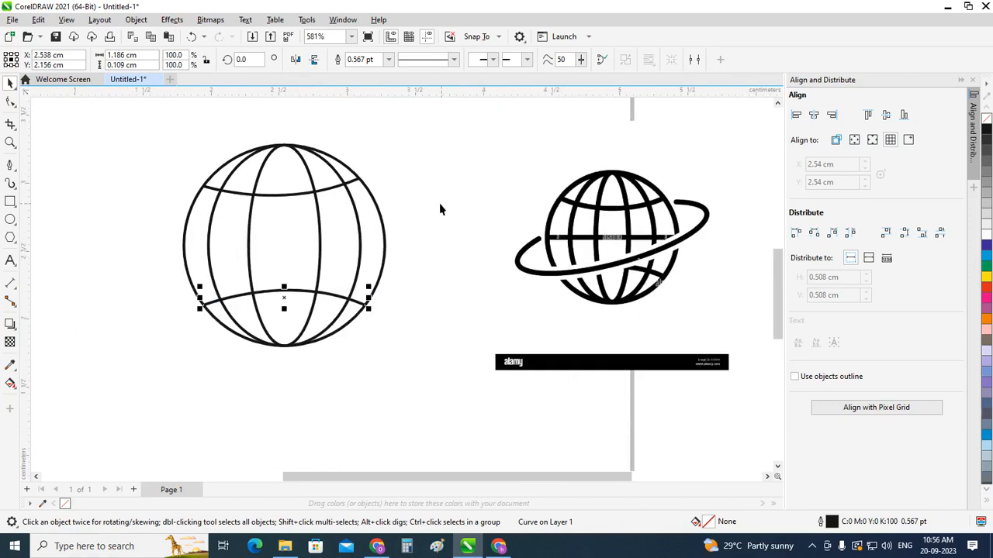
left_click(341, 190)
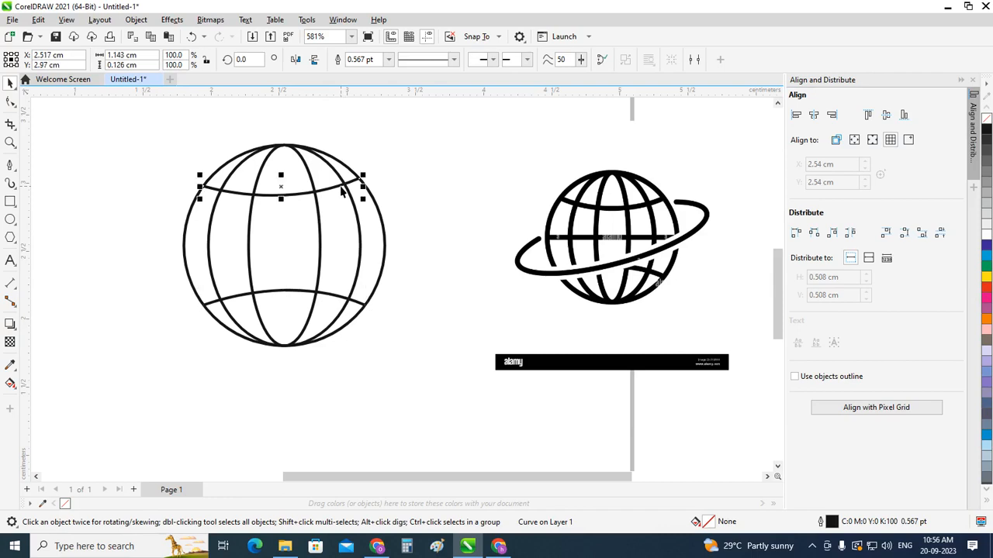
key("Escape")
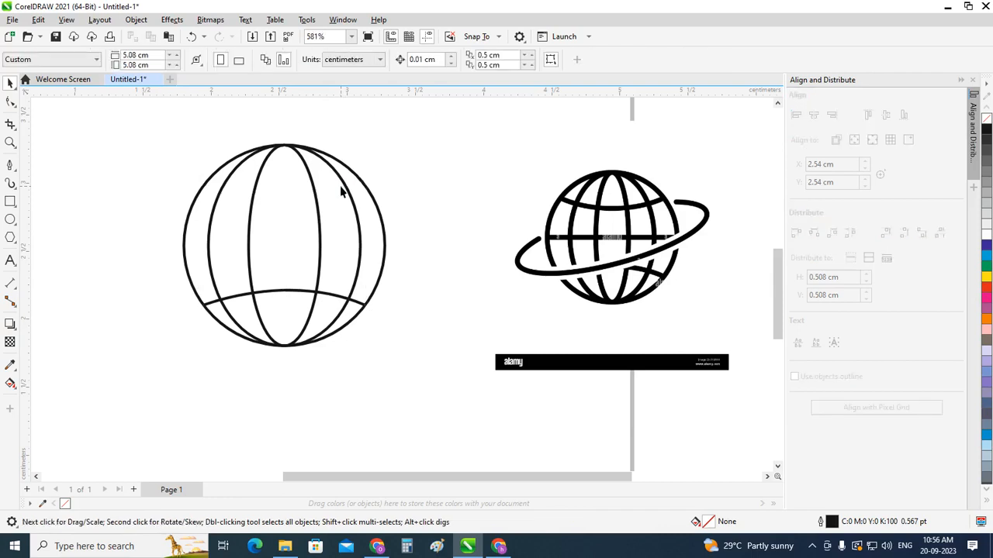
Step: Copy the lower curve to the upper part of the globe, mirror it vertically and fit its ends to the outline
left_click(338, 296)
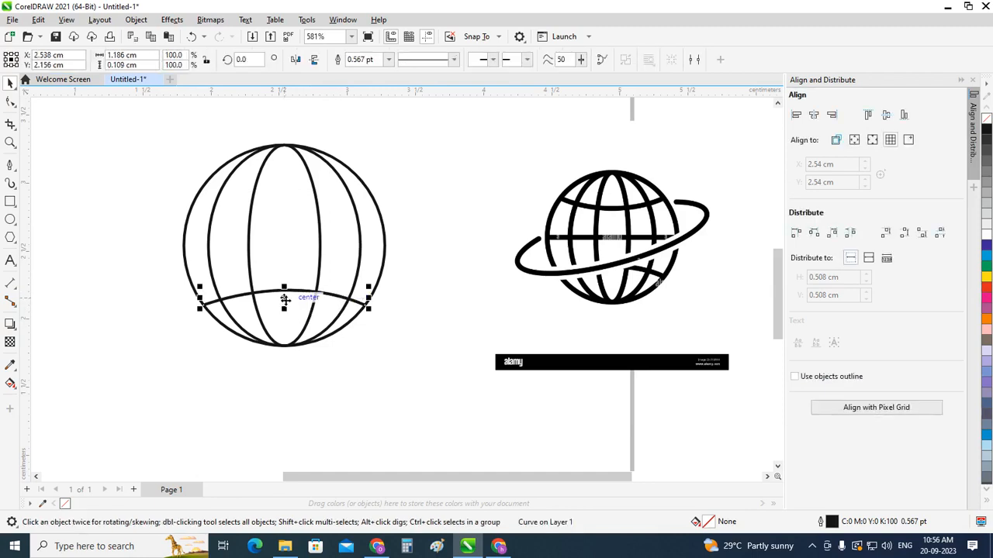
left_click_drag(284, 292, 296, 183)
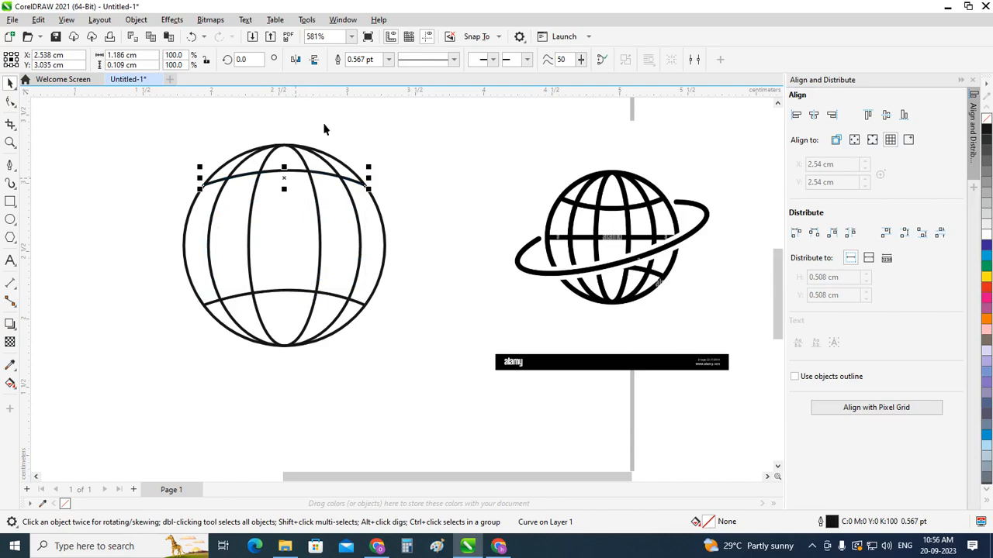
left_click(315, 62)
scroll(284, 176, "up", 3)
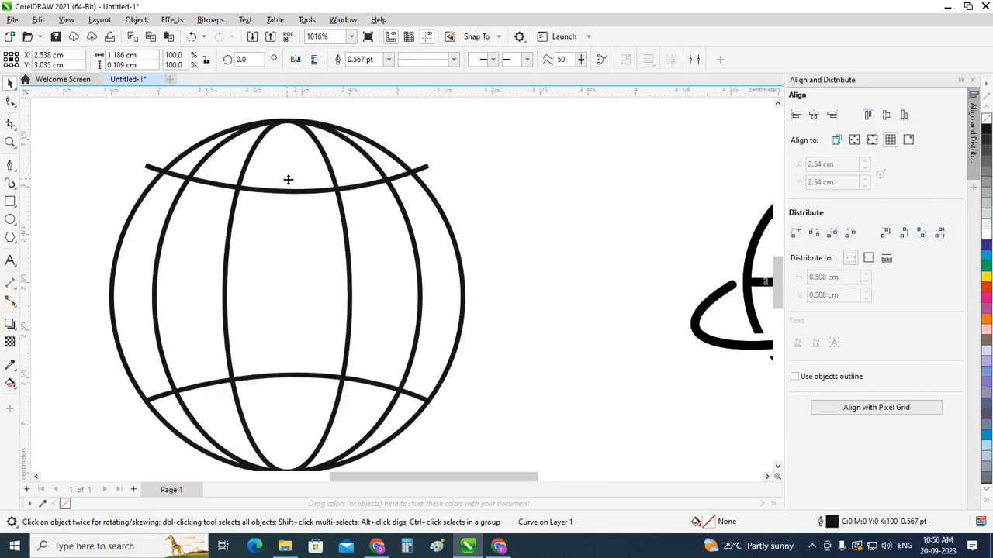
left_click_drag(288, 180, 286, 202)
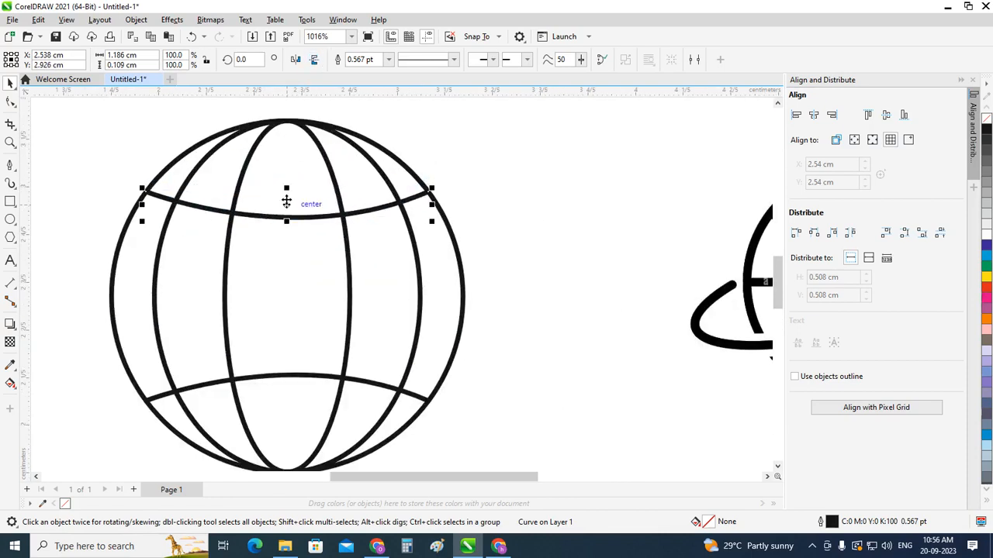
scroll(287, 202, "down", 3)
left_click(315, 222)
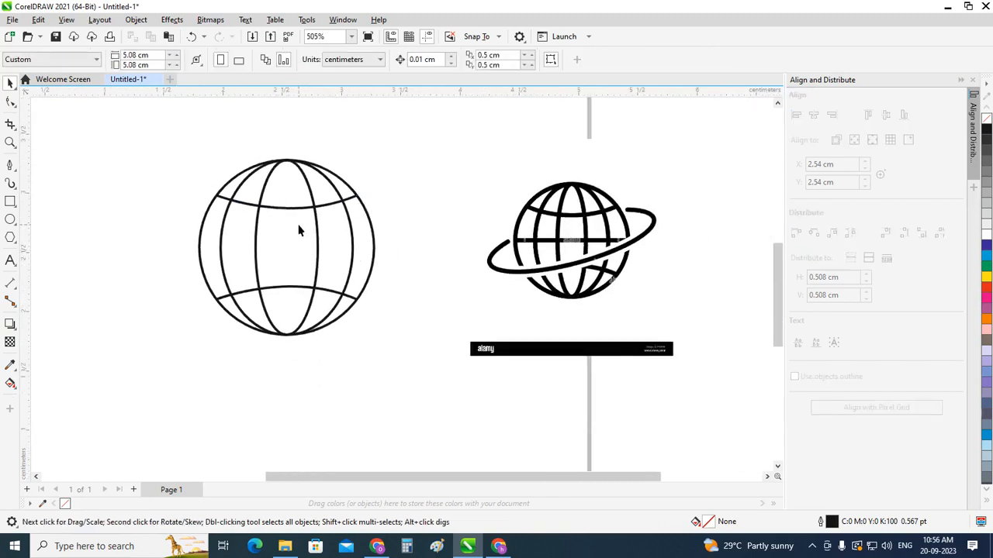
Step: Draw a horizontal 2-Point Line about 1.47 cm long across the globe's centre, from left to right quadrant
scroll(299, 230, "up", 1)
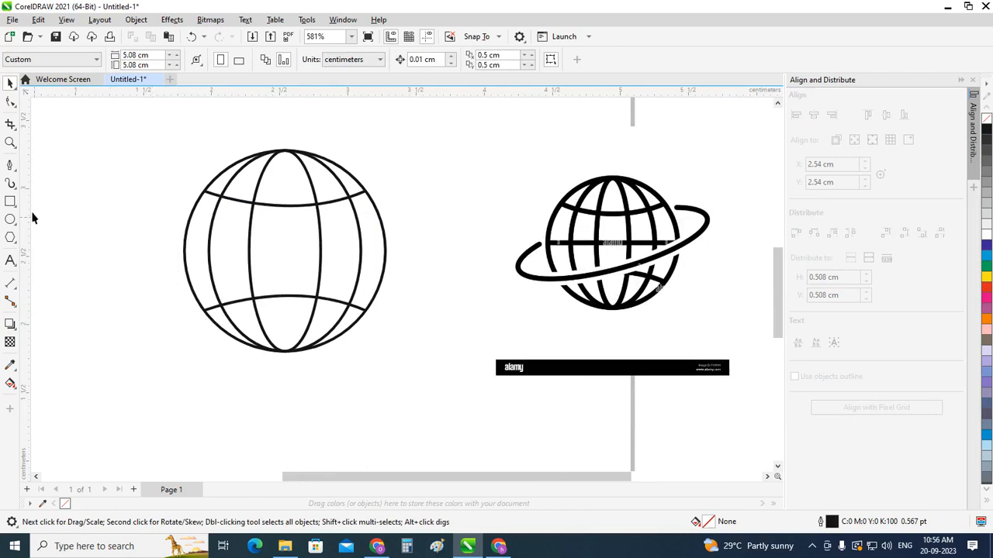
left_click(14, 167)
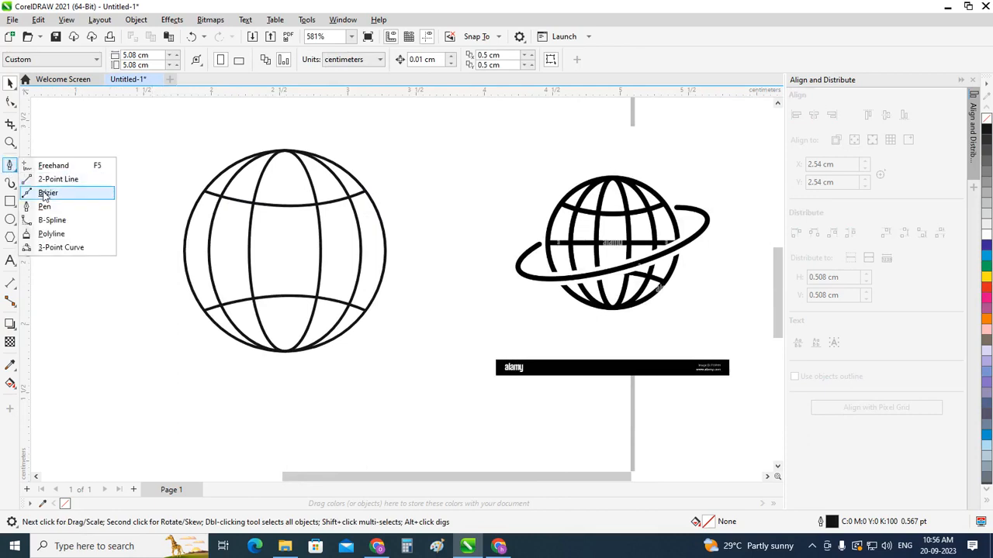
left_click(54, 179)
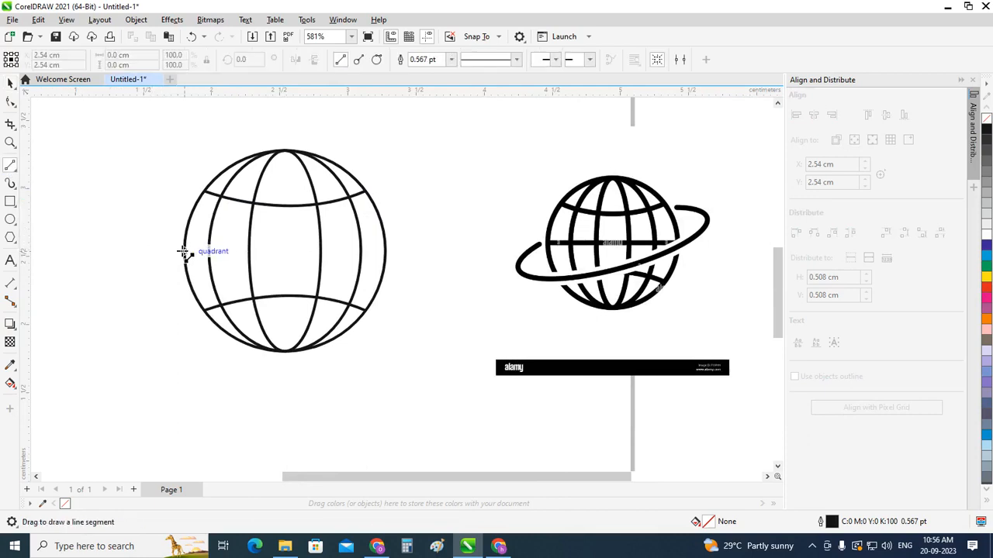
left_click_drag(183, 251, 387, 257)
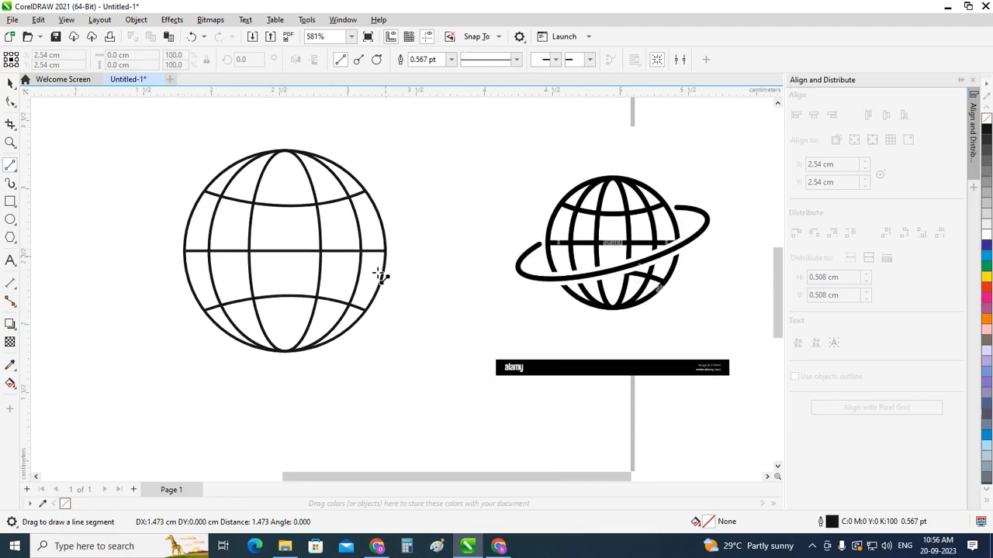
key("space")
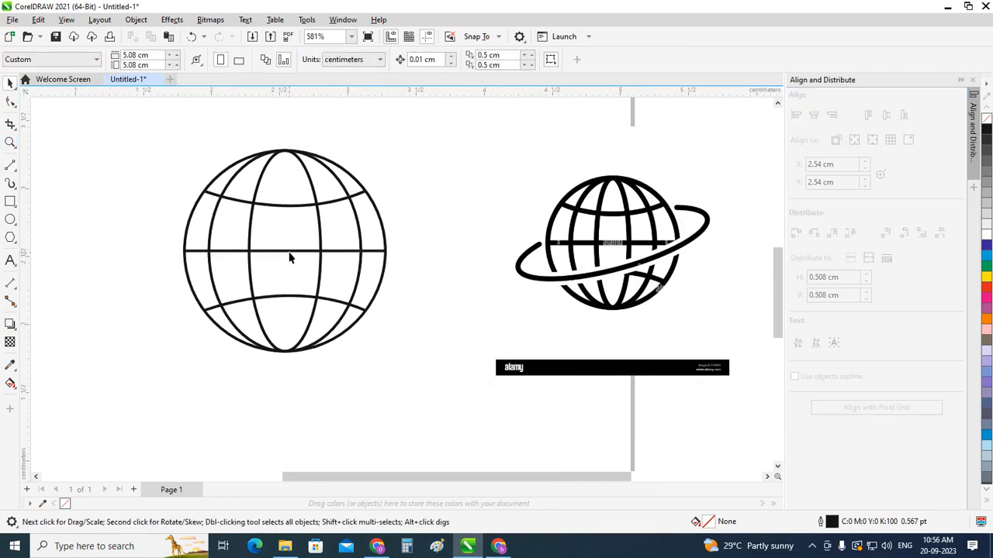
left_click(289, 252)
Step: Group the outline, meridians and latitude lines of the globe into one object
scroll(453, 319, "down", 1)
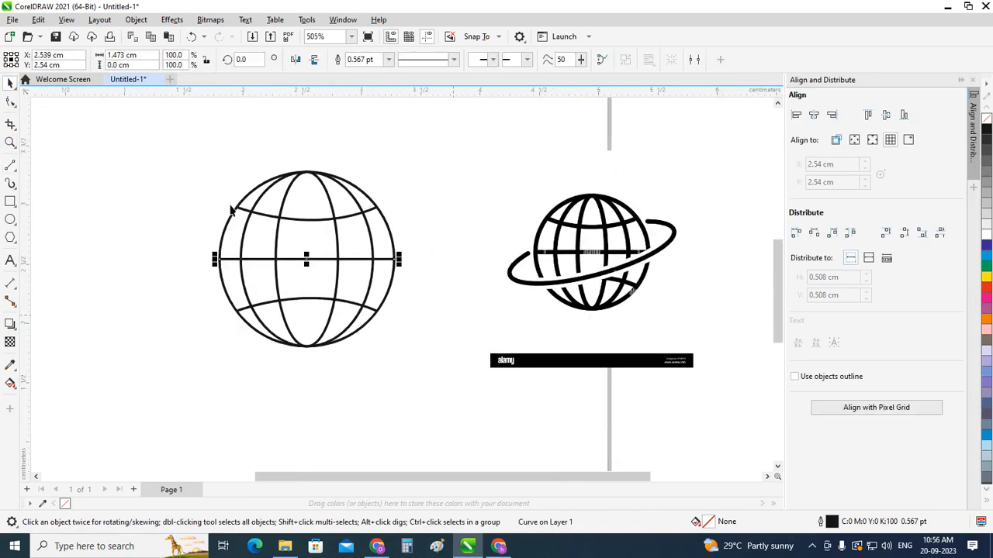
left_click_drag(141, 148, 435, 373)
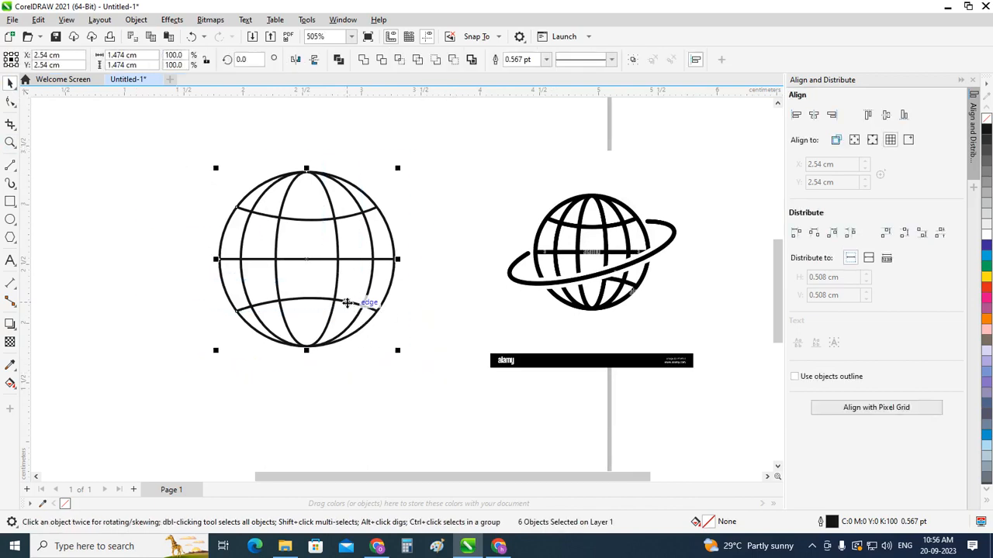
key("ctrl+g")
Step: Delete the reference picture of the globe with the orbiting ring
scroll(217, 333, "down", 2)
left_click(508, 350)
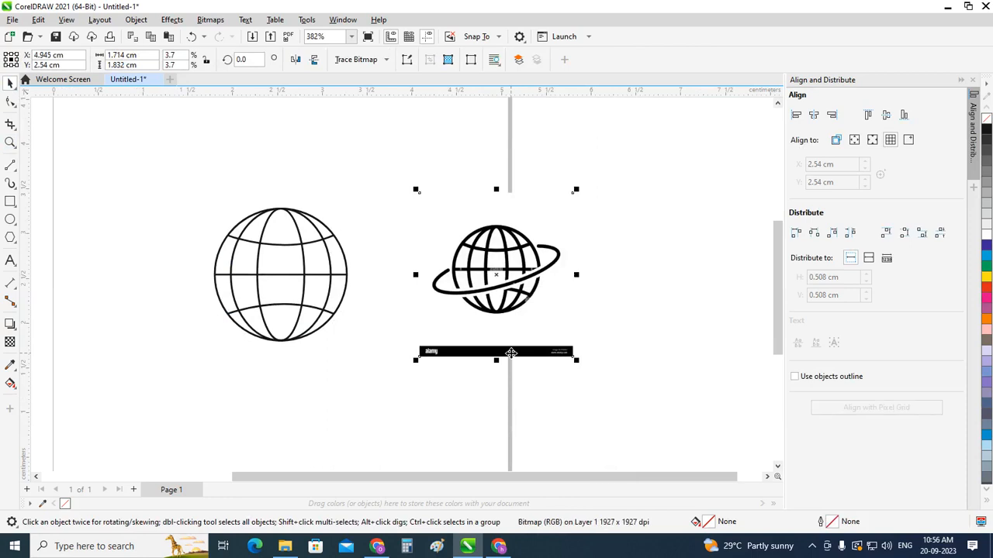
key("Delete")
scroll(170, 244, "up", 1)
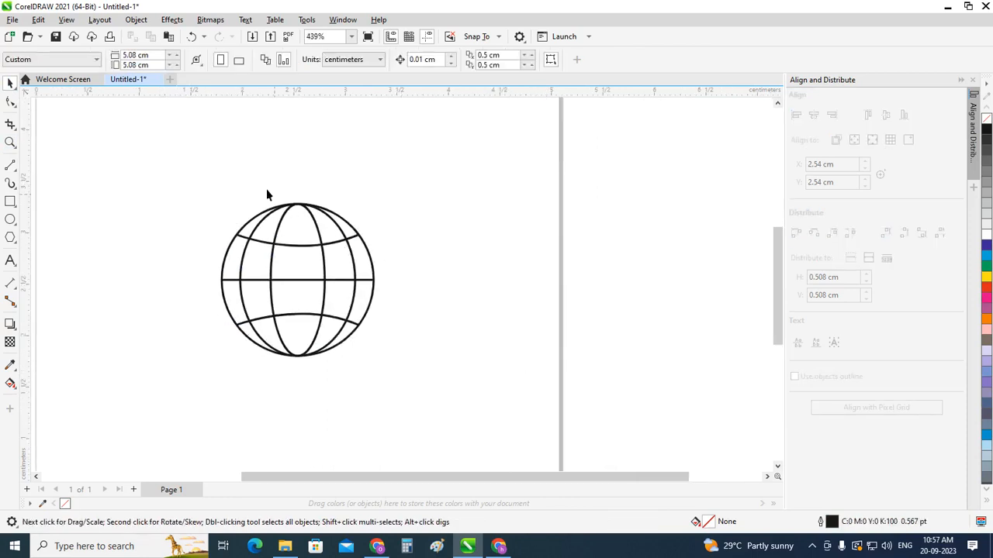
Step: Make an enlarged concentric copy of the globe's outline circle, about 2.35 cm in diameter, around the globe
left_click_drag(174, 163, 427, 395)
left_click(458, 392)
scroll(210, 270, "up", 1)
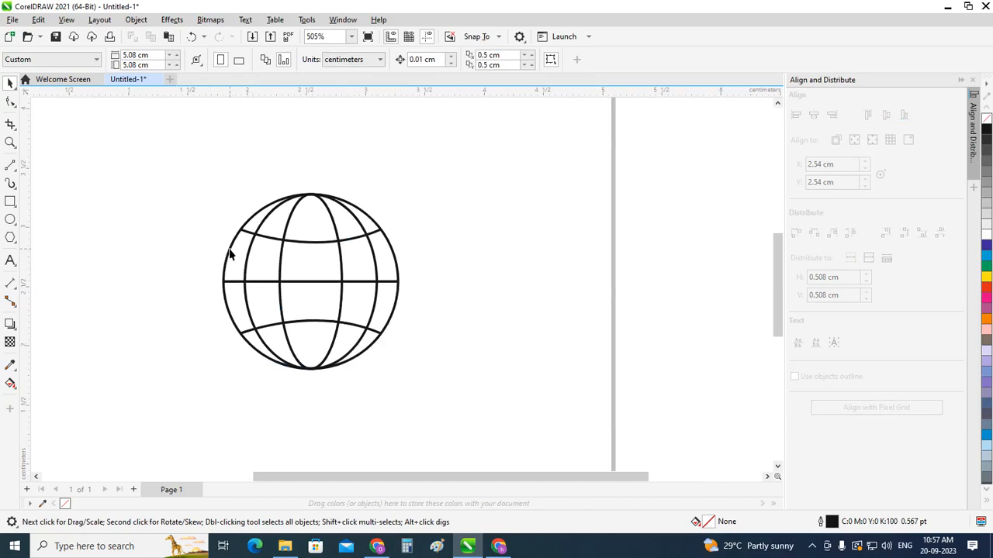
left_click(230, 254)
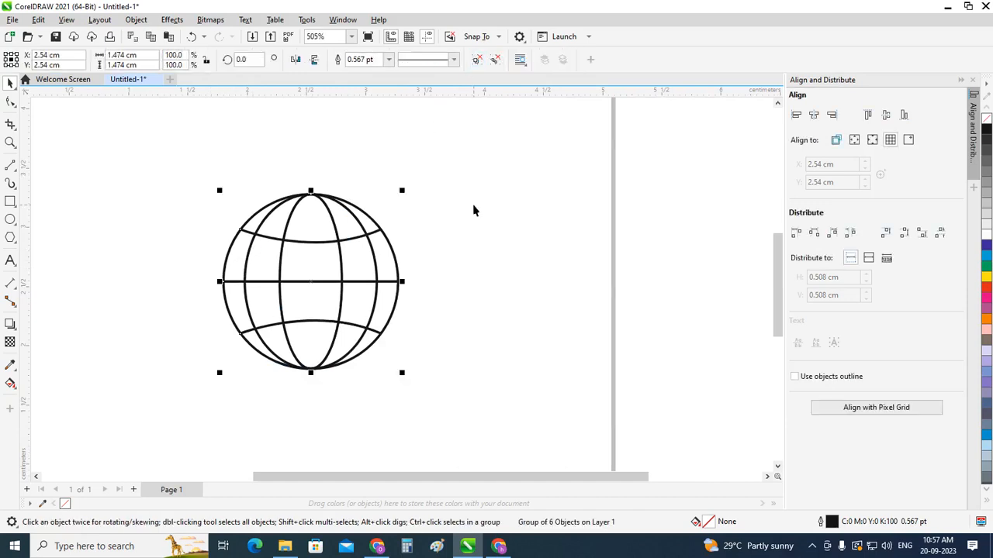
left_click(232, 259, "ctrl")
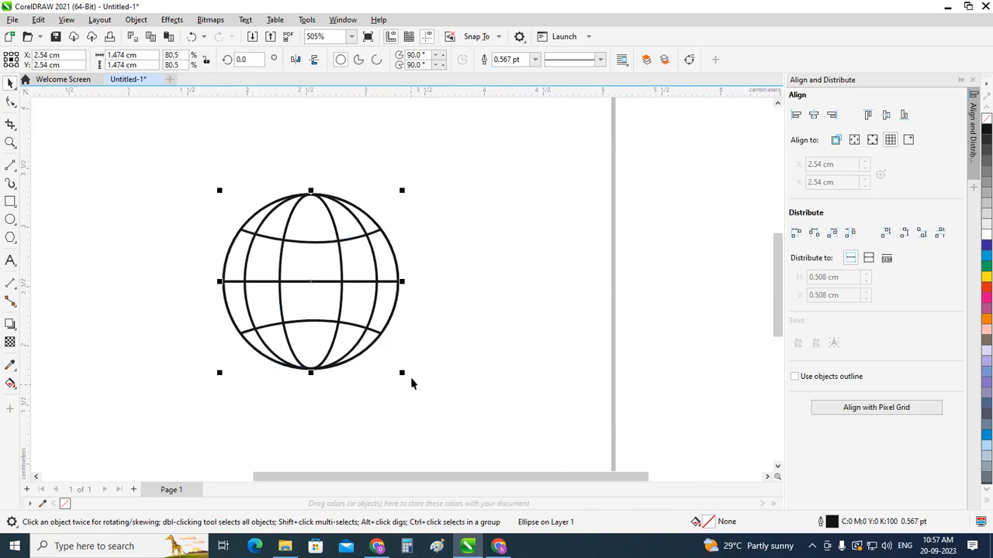
left_click_drag(403, 374, 453, 424)
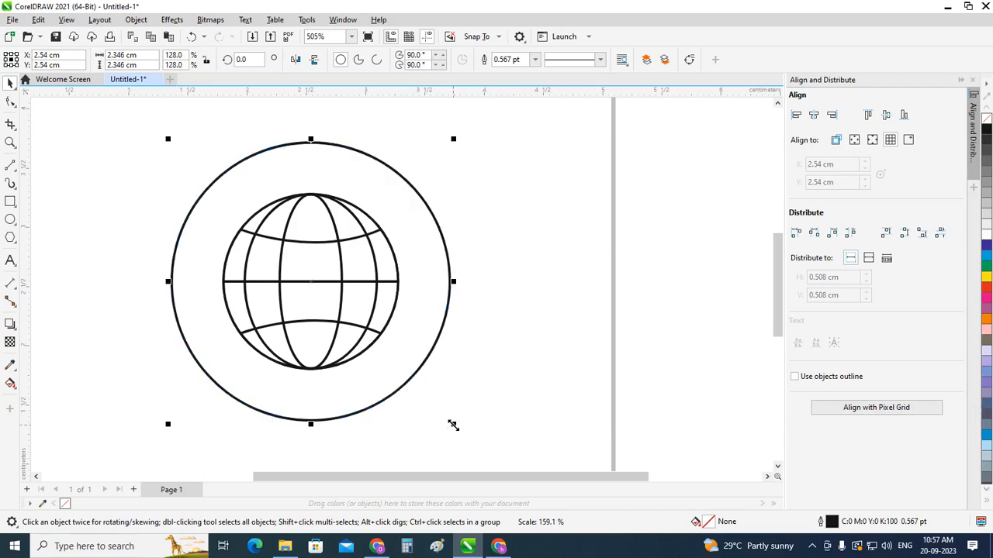
left_click(524, 371)
scroll(216, 302, "down", 1)
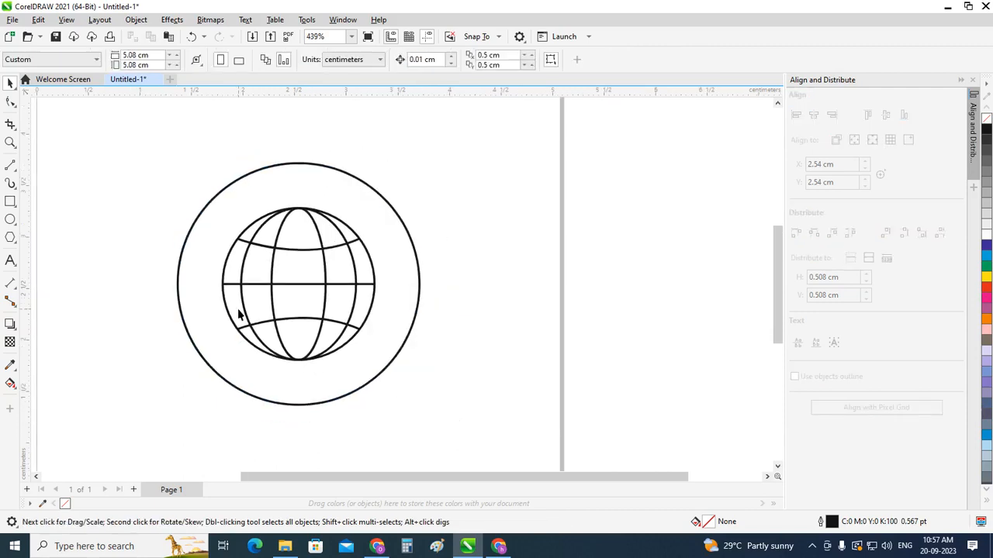
Step: Make a larger concentric copy of the surrounding circle, about 3.1 cm in diameter
left_click(270, 404)
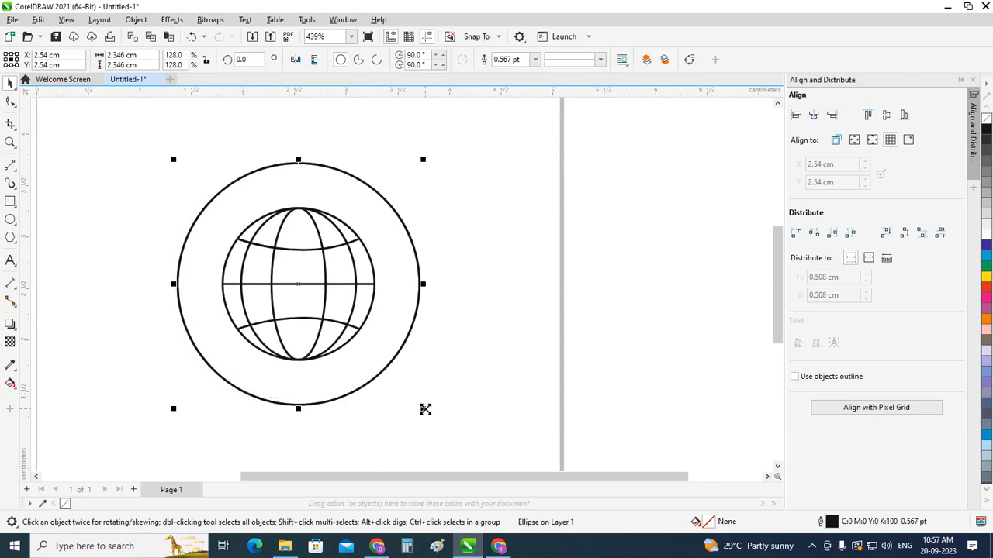
left_click_drag(425, 410, 486, 448)
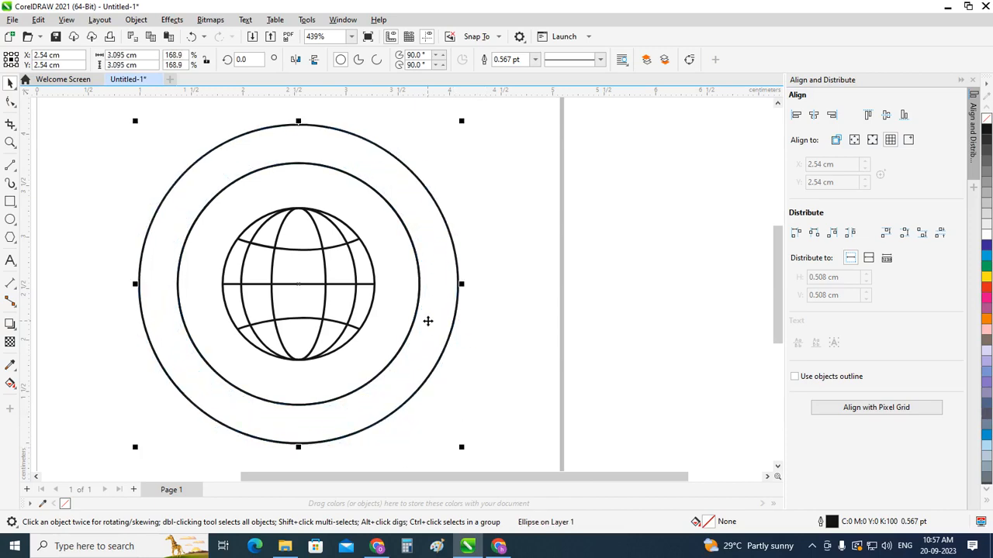
left_click(417, 324)
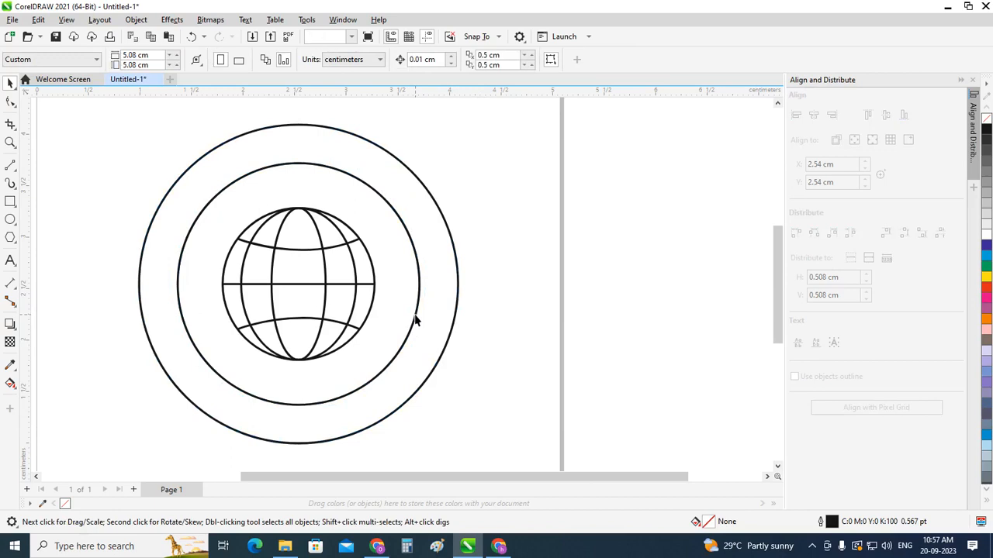
Step: Scale both surrounding circles down together about their centre until the outer one is about 2.35 cm in diameter
left_click(415, 322)
left_click(456, 319, "shift")
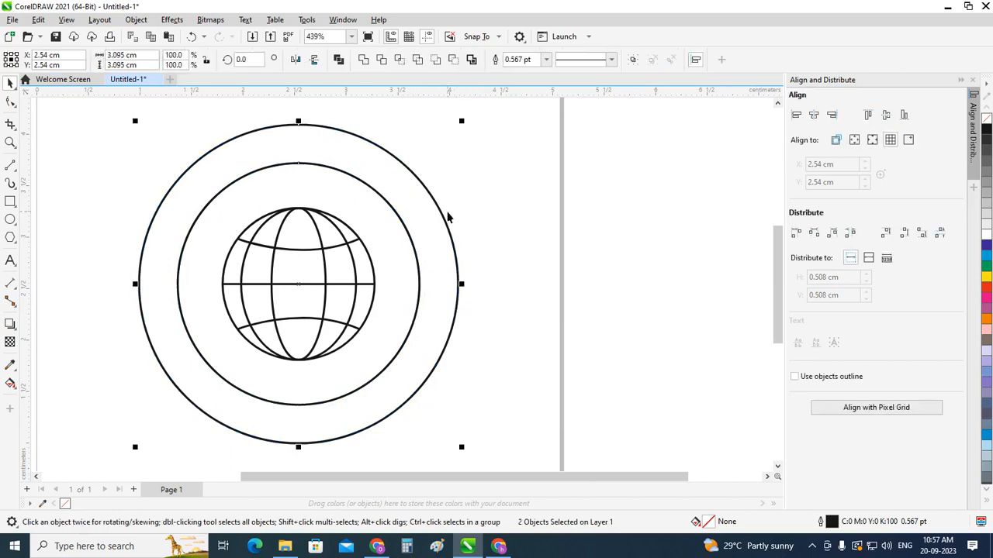
left_click_drag(460, 118, 433, 159)
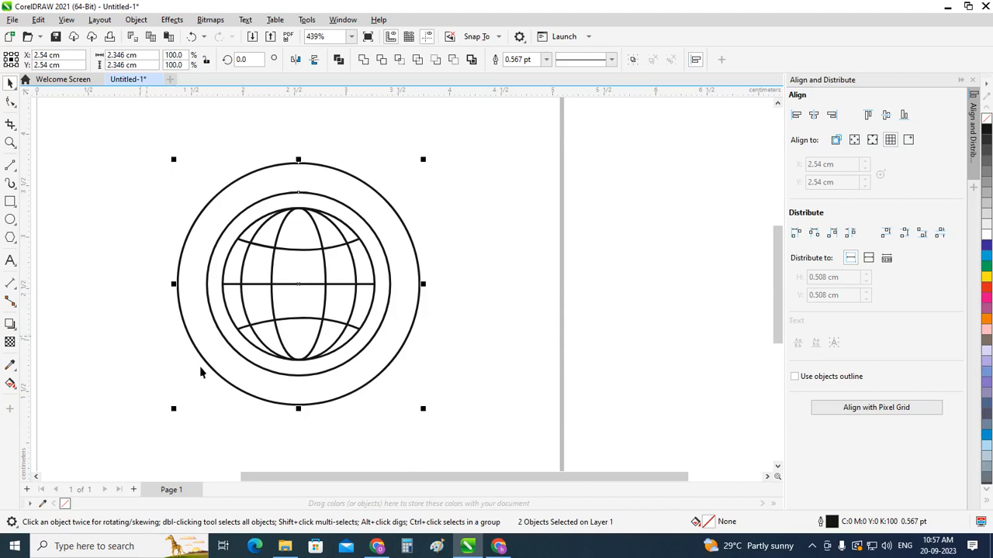
left_click(501, 341)
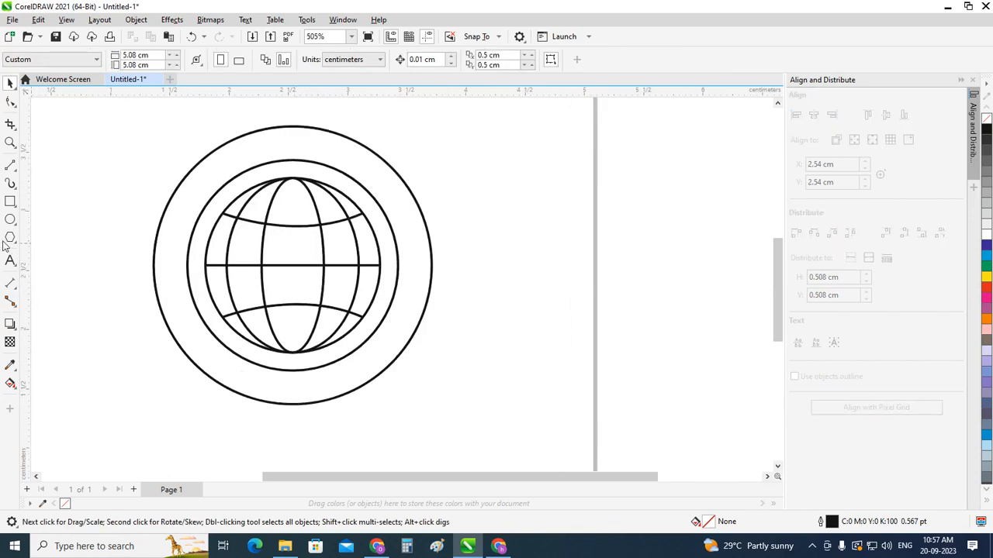
Step: Draw a short curved Pen line about 0.3 cm high between the two surrounding circles, just left of their lowest point
left_click(14, 167)
left_click(39, 206)
scroll(279, 403, "up", 1)
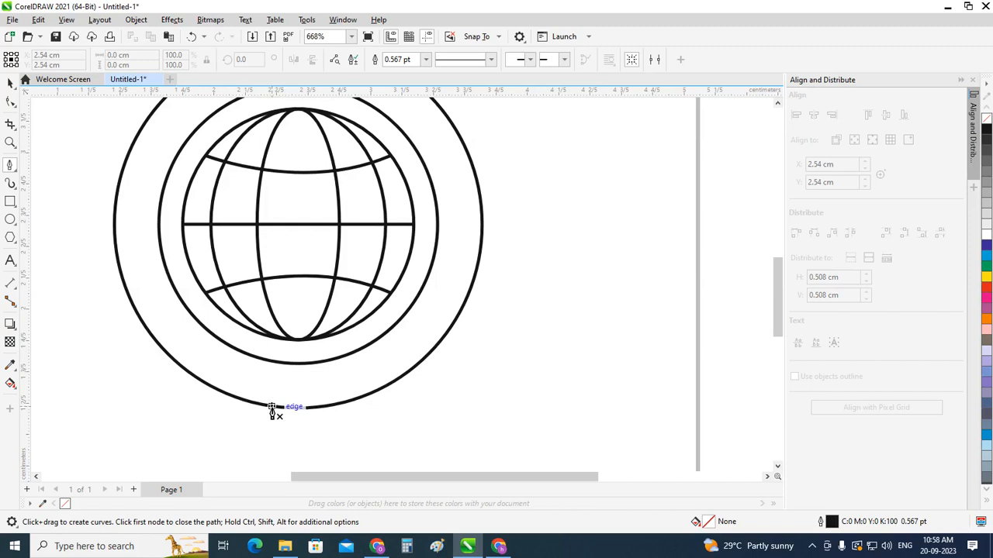
left_click(271, 406)
left_click_drag(263, 361, 243, 344)
scroll(263, 359, "down", 1)
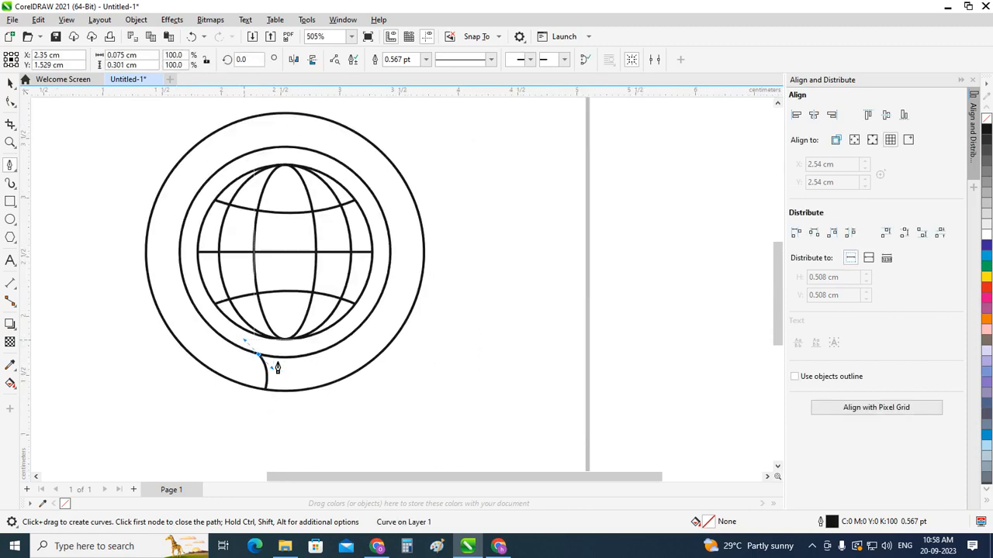
left_click(10, 83)
scroll(444, 301, "down", 2)
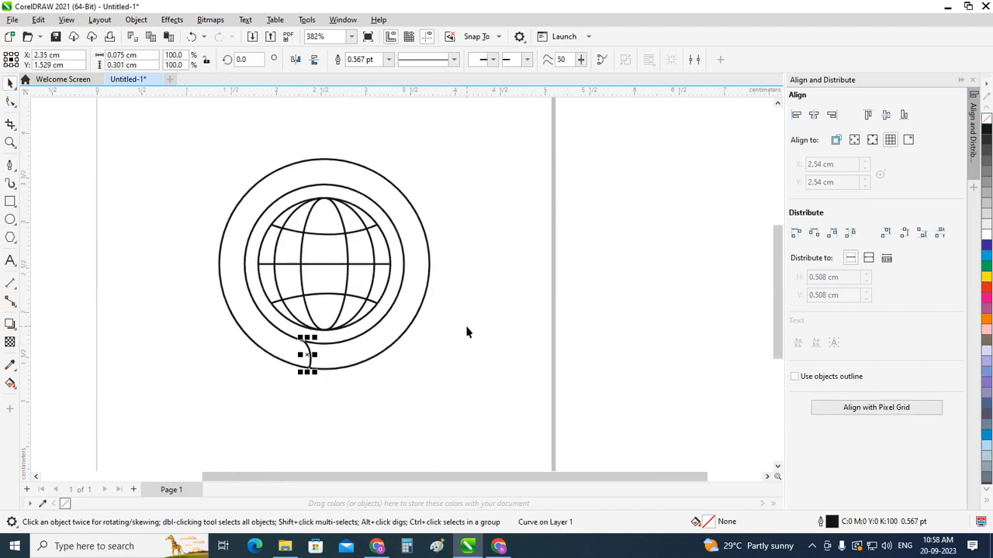
left_click(455, 267)
Step: Draw a vertical rectangle about 0.29 by 1.54 cm across the right side of the ring, starting slightly above the equator
scroll(433, 324, "up", 1)
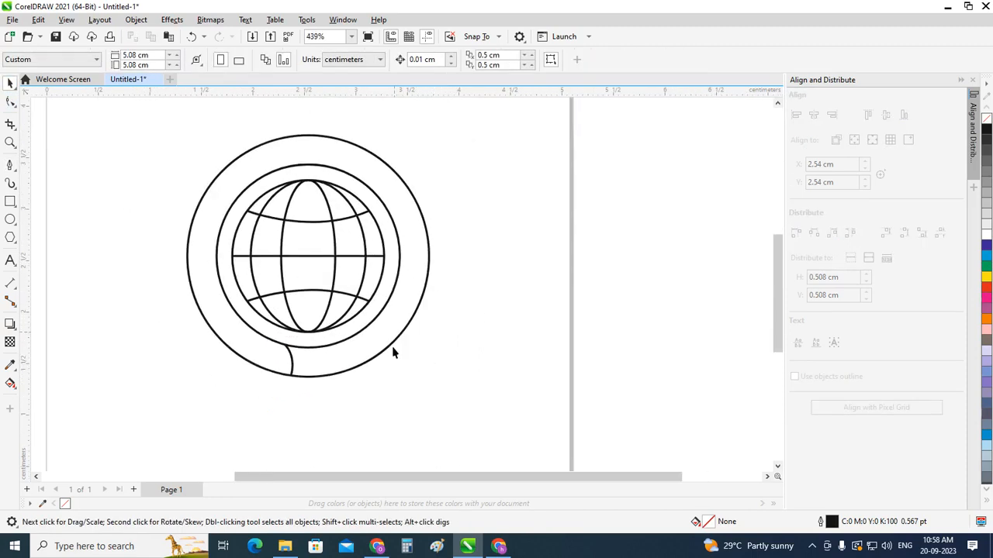
left_click(9, 203)
left_click(39, 202)
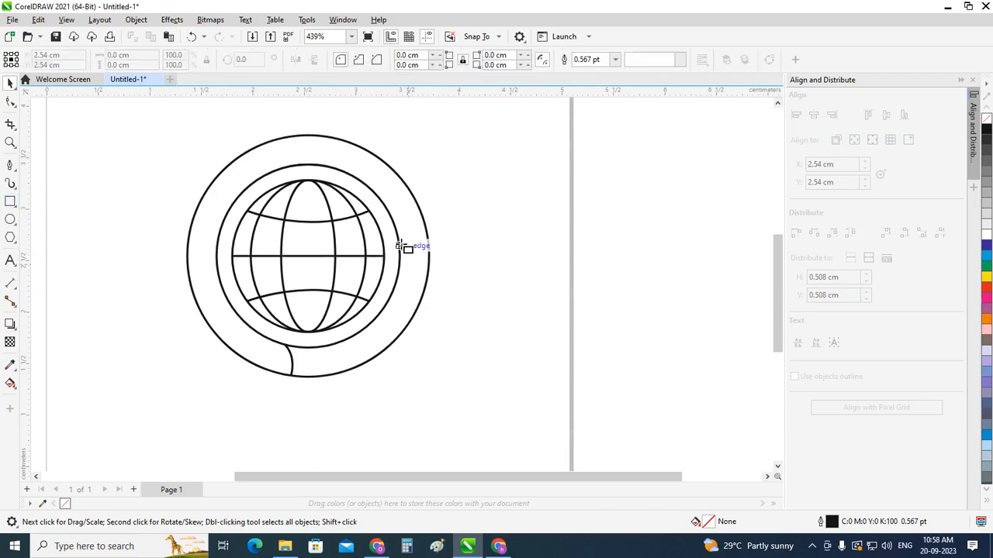
left_click_drag(399, 242, 429, 403)
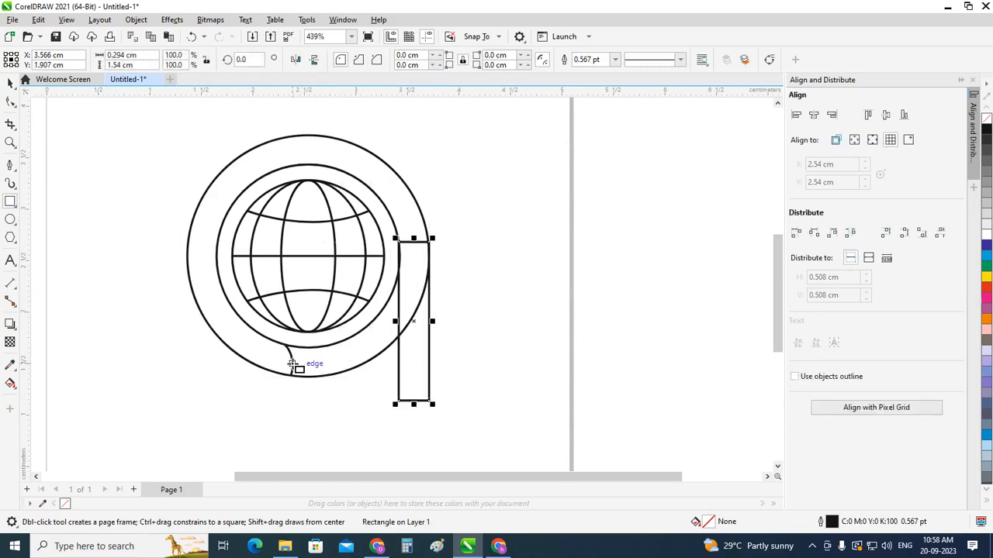
scroll(299, 363, "up", 1)
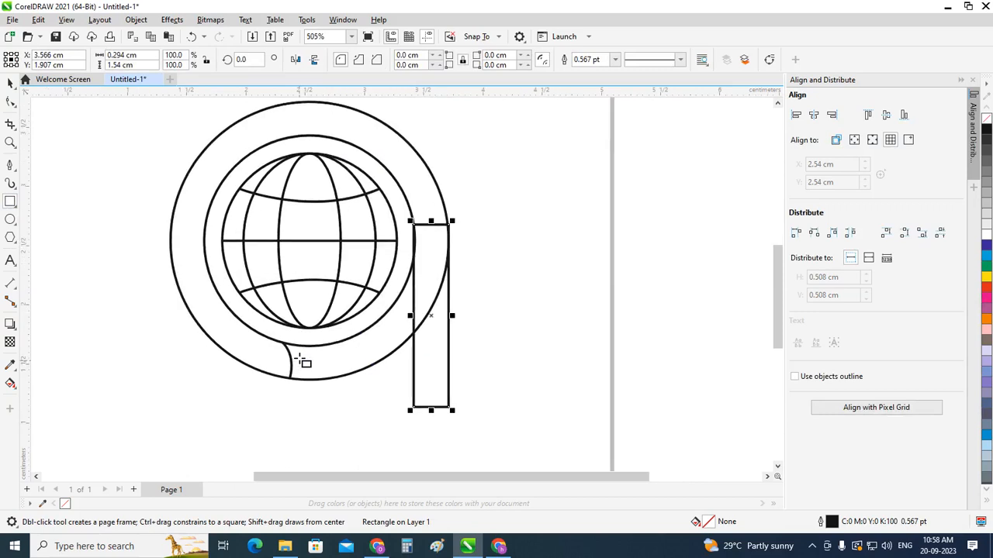
left_click(10, 83)
Step: Narrow the rectangle to about 0.25 cm by moving both long sides inward between the two circles
scroll(442, 345, "up", 2)
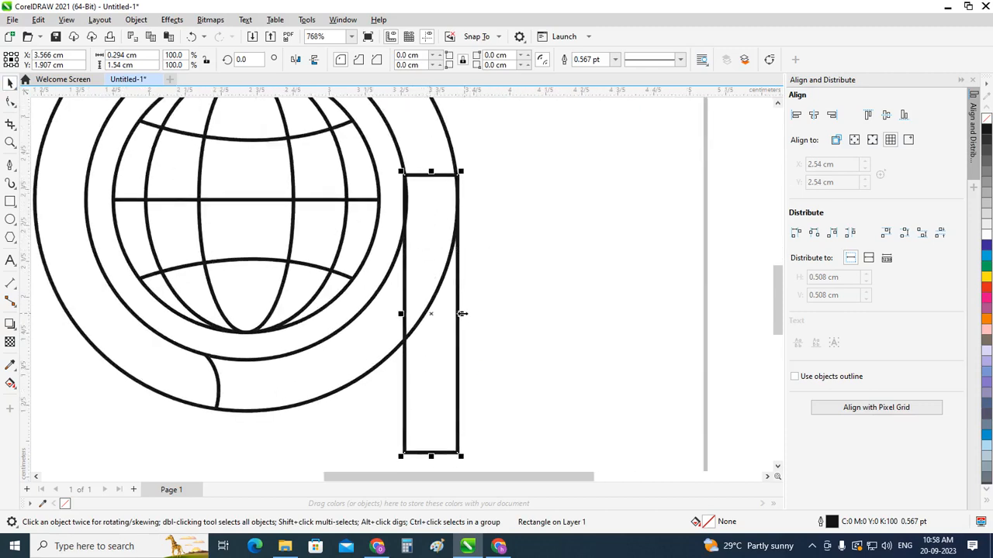
left_click_drag(462, 313, 455, 313)
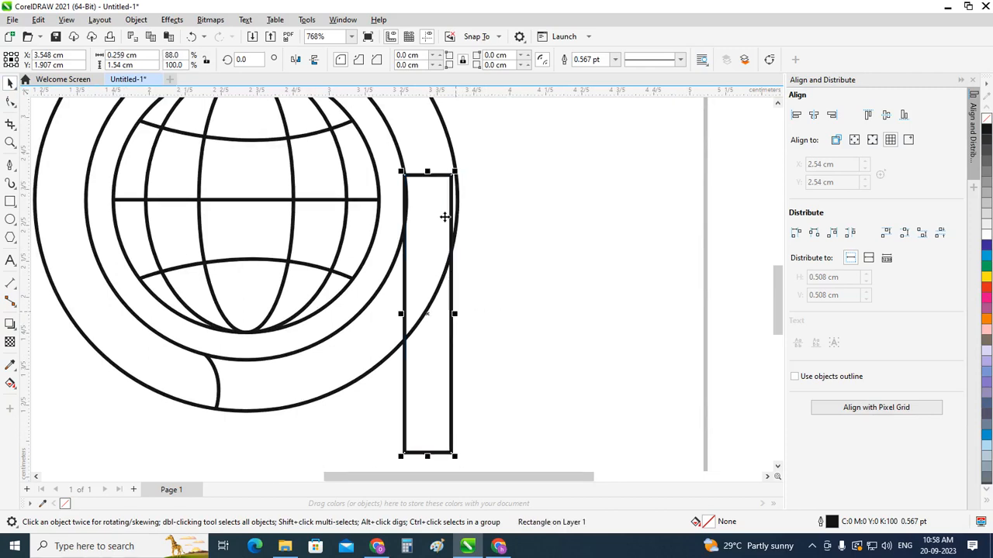
scroll(445, 217, "up", 1)
left_click_drag(390, 365, 395, 362)
scroll(455, 180, "up", 1)
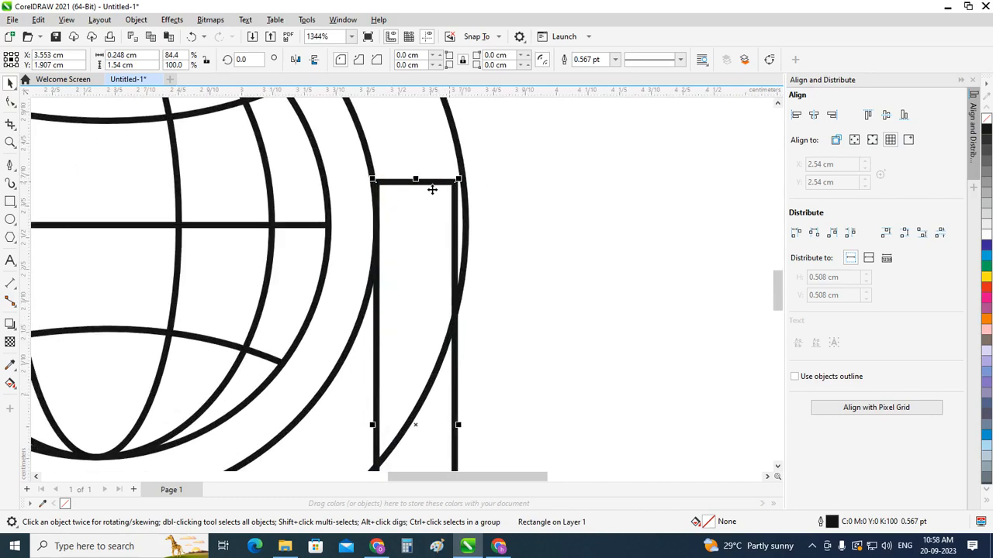
Step: Extend the rectangle's upper edge upward and raise its lower edge, making it about 1.15 cm high
scroll(444, 218, "down", 2)
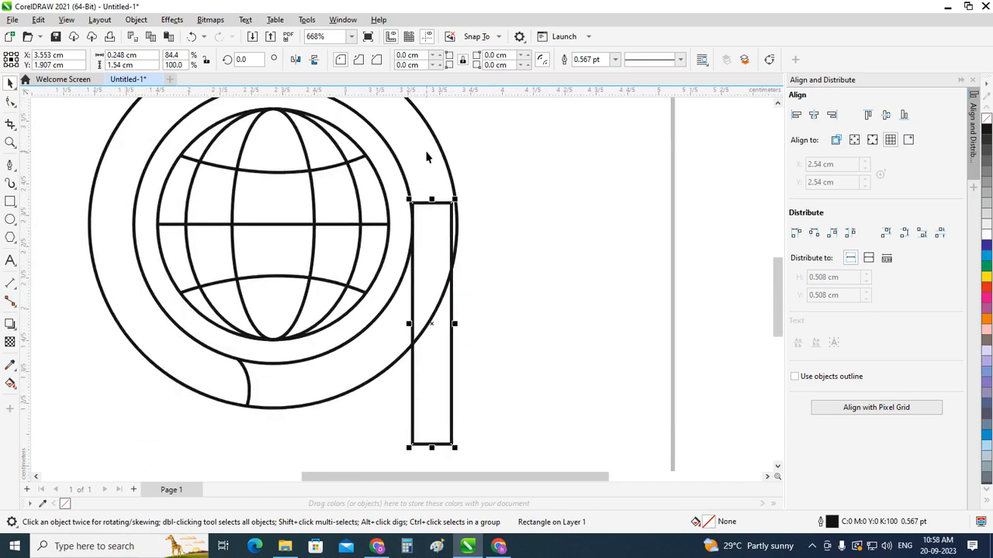
scroll(425, 158, "up", 1)
left_click_drag(433, 209, 432, 184)
scroll(432, 184, "down", 1)
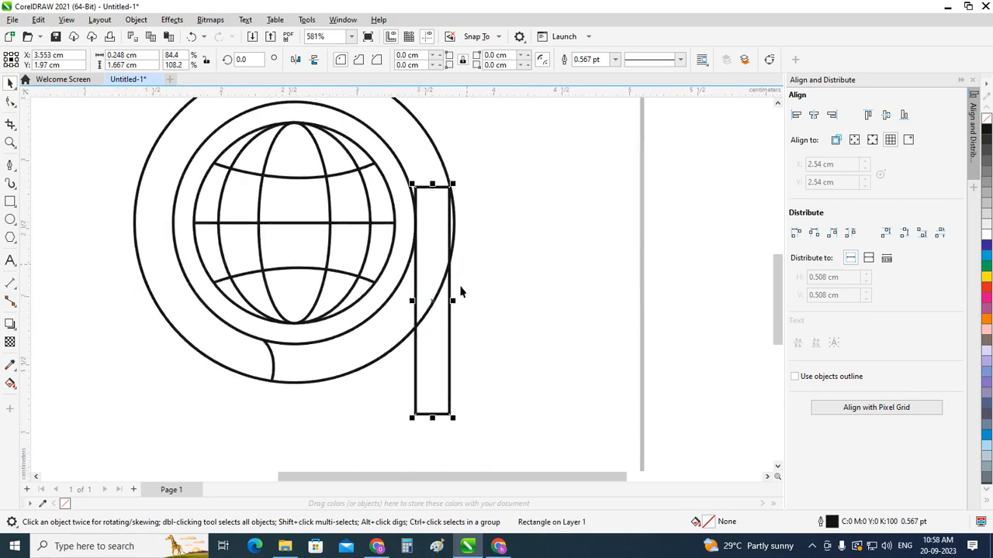
scroll(458, 299, "up", 1)
scroll(432, 395, "down", 1)
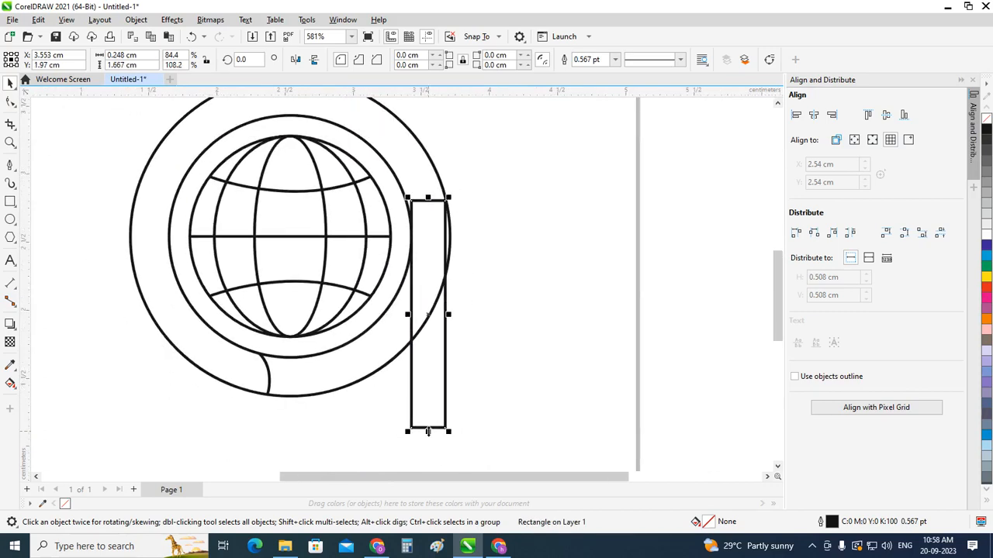
left_click_drag(427, 432, 435, 359)
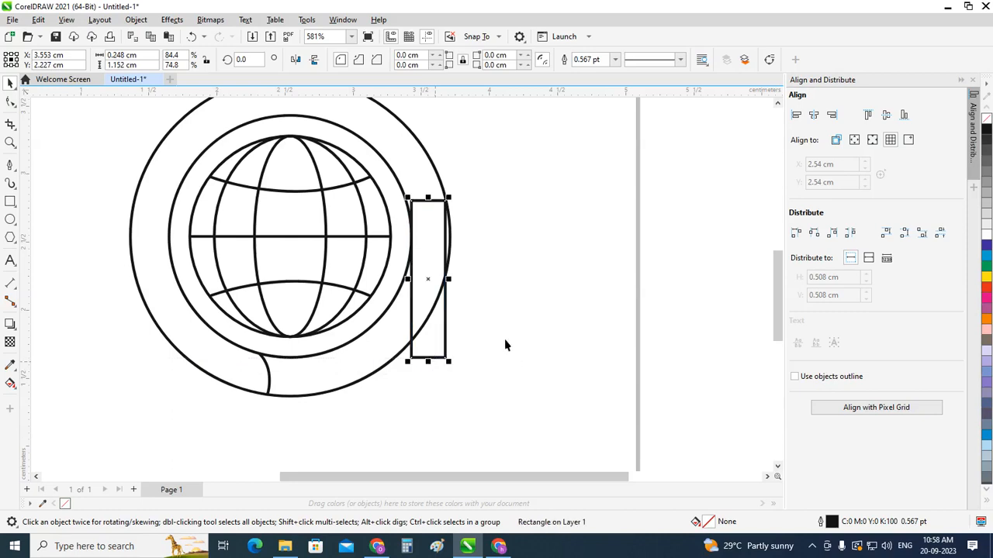
left_click(503, 339)
Step: Round only the rectangle's lower-left corner with the Shape tool to a radius of about 0.12 cm
left_click(445, 343)
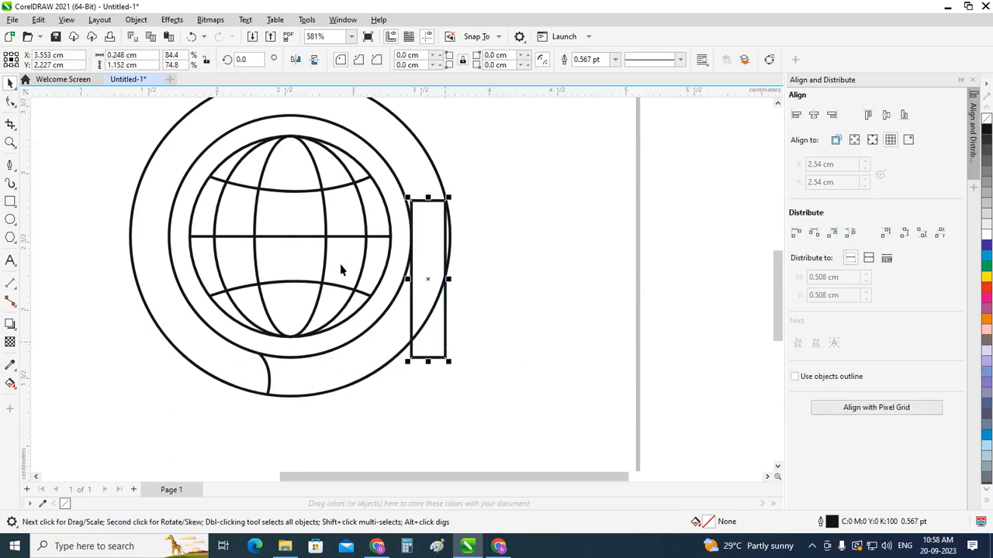
left_click(10, 164)
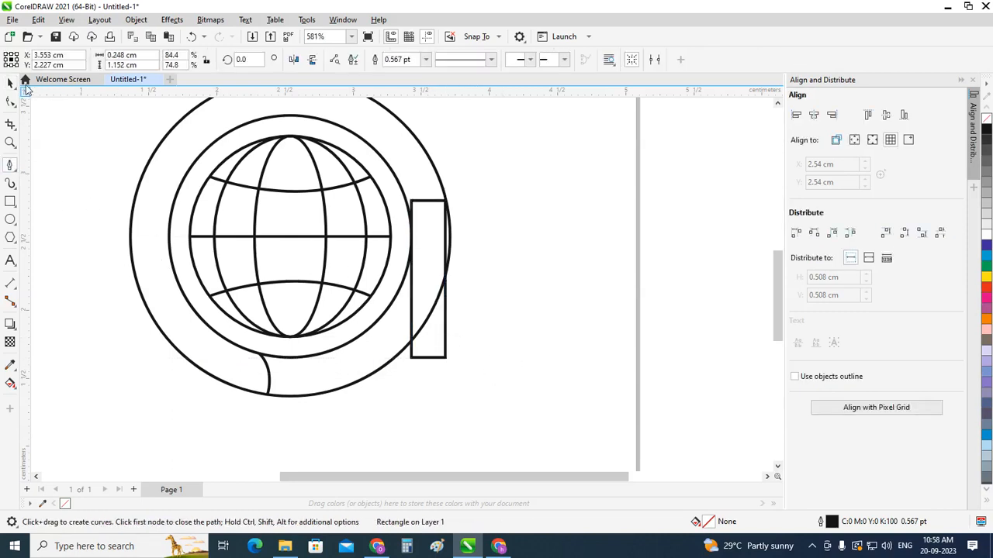
left_click(10, 83)
left_click(10, 101)
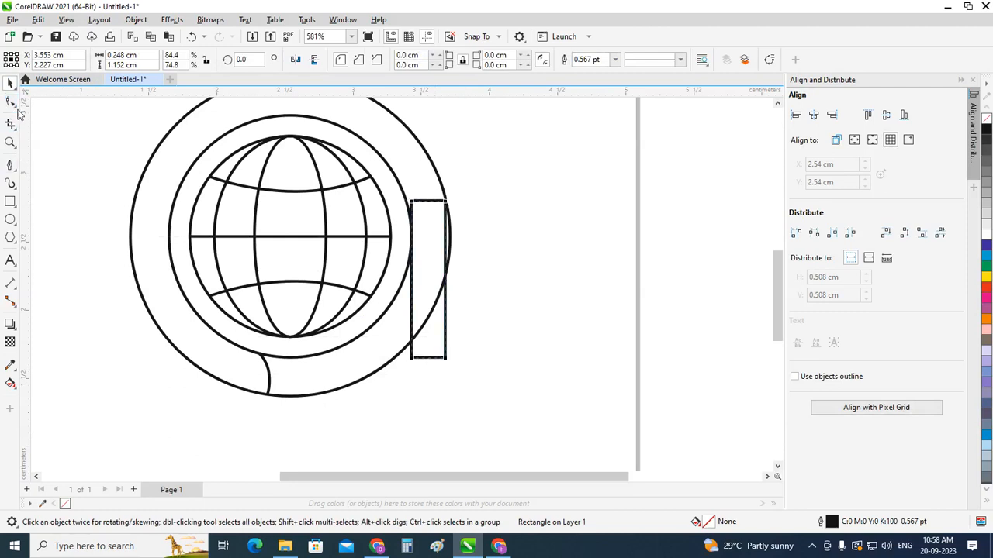
left_click(444, 358)
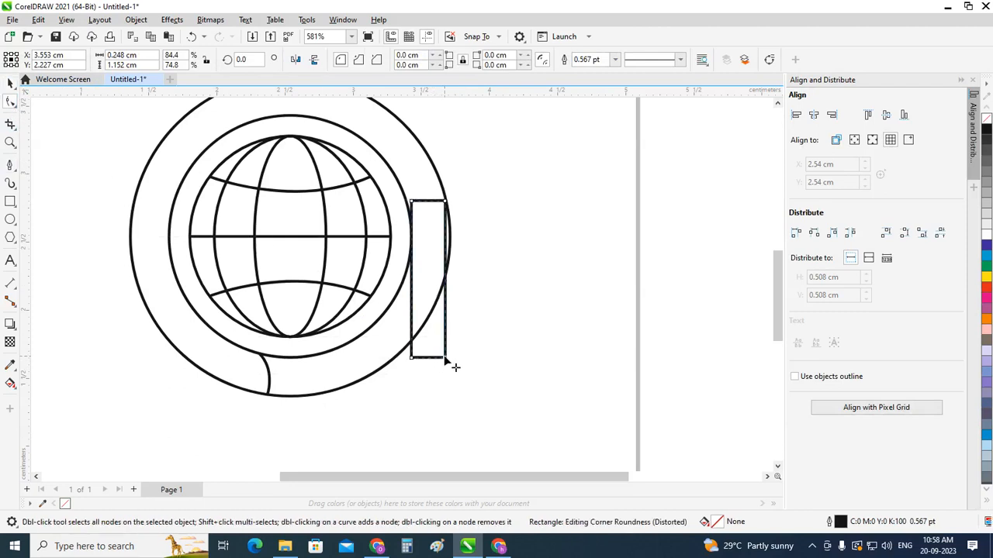
left_click_drag(445, 359, 445, 342)
key("ctrl+z")
key("ctrl+shift+z")
left_click(10, 83)
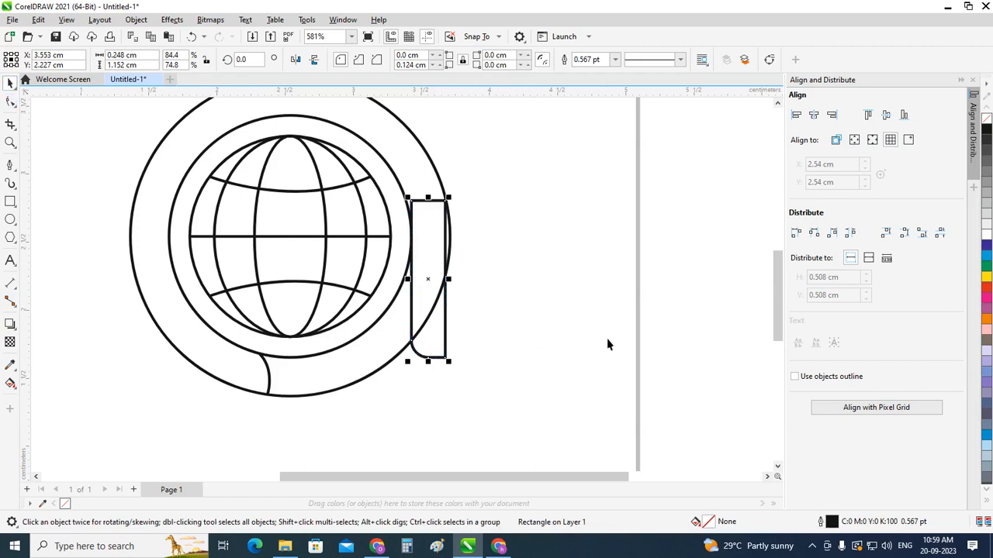
left_click(572, 325)
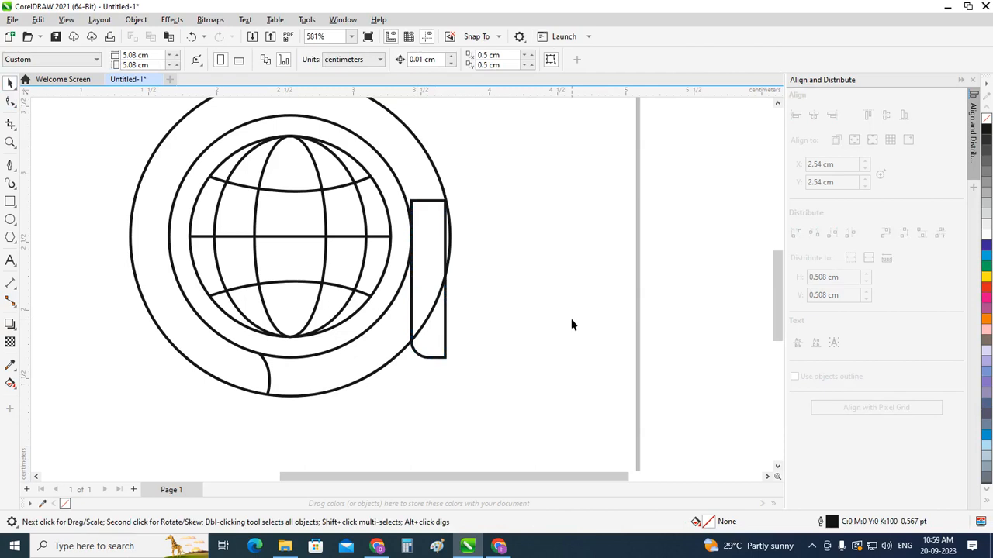
Step: Delete the vertical rectangle with the rounded corner from the ring's right side
left_click(445, 335)
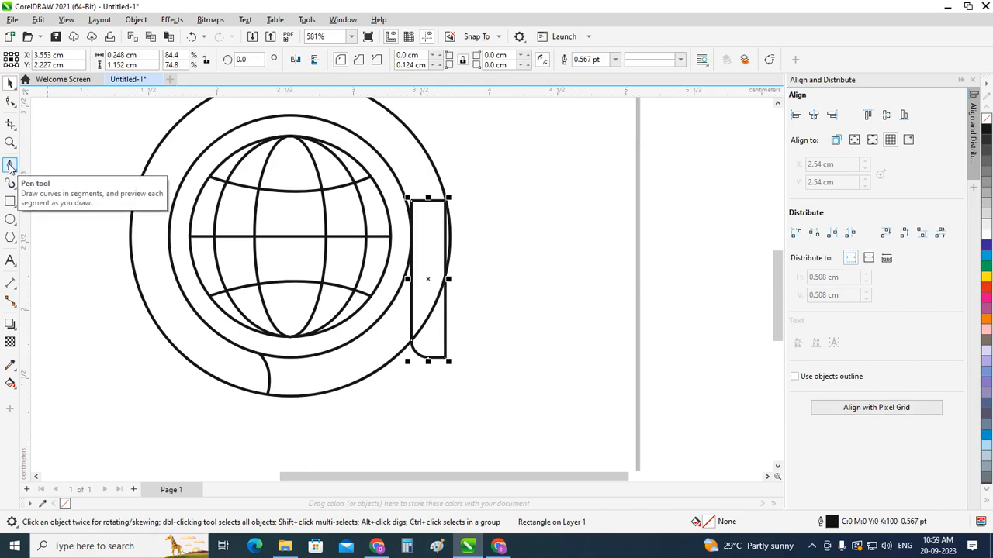
left_click(10, 101)
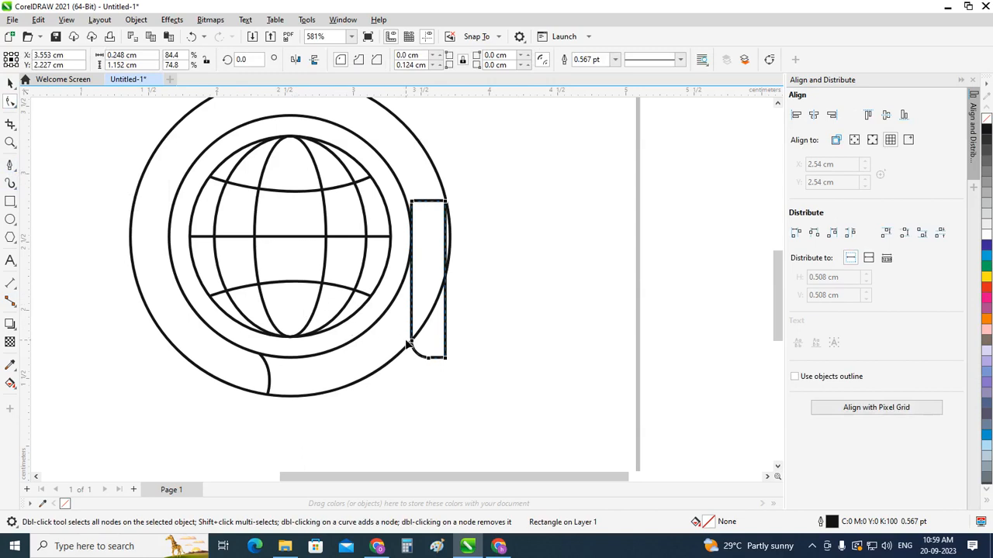
left_click_drag(412, 342, 410, 303)
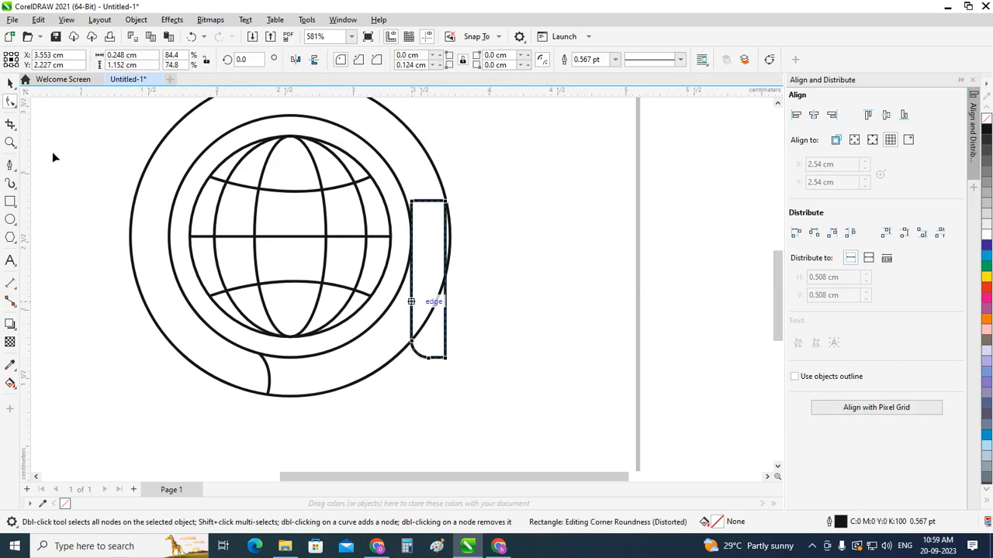
left_click(10, 83)
key("Delete")
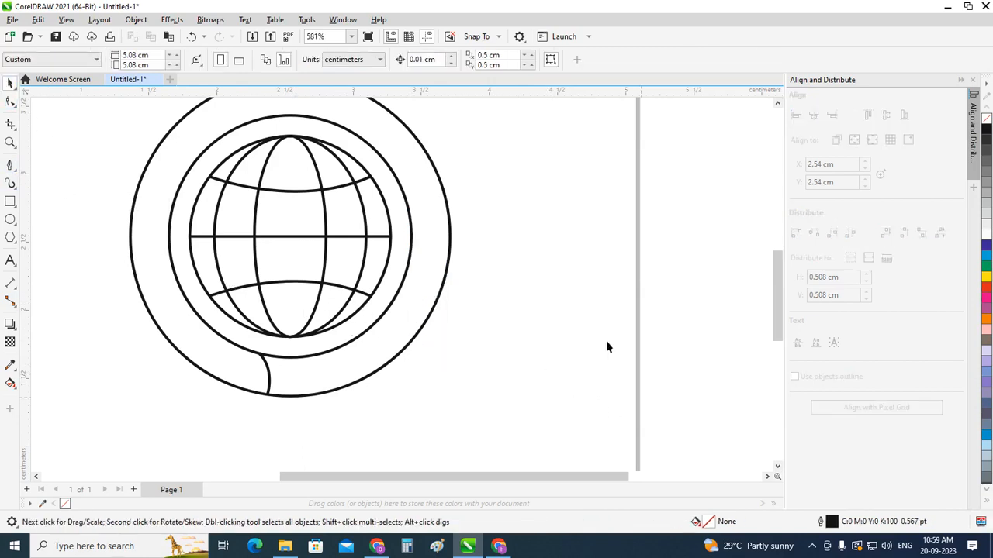
Step: Duplicate the ring's short curved end line to the lower right and rotate the copy to 195°
left_click(268, 377)
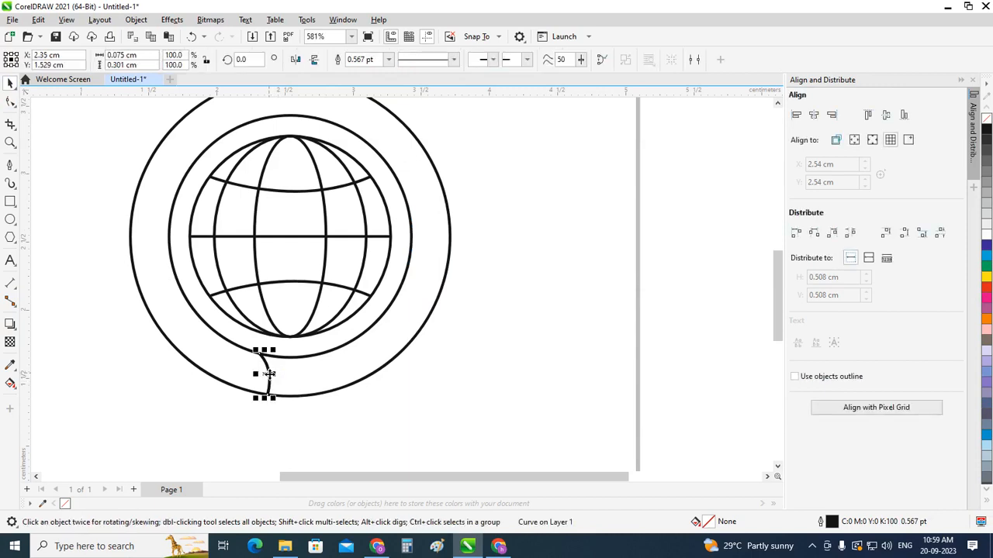
left_click_drag(269, 375, 392, 438)
left_click(403, 357)
scroll(377, 374, "up", 1)
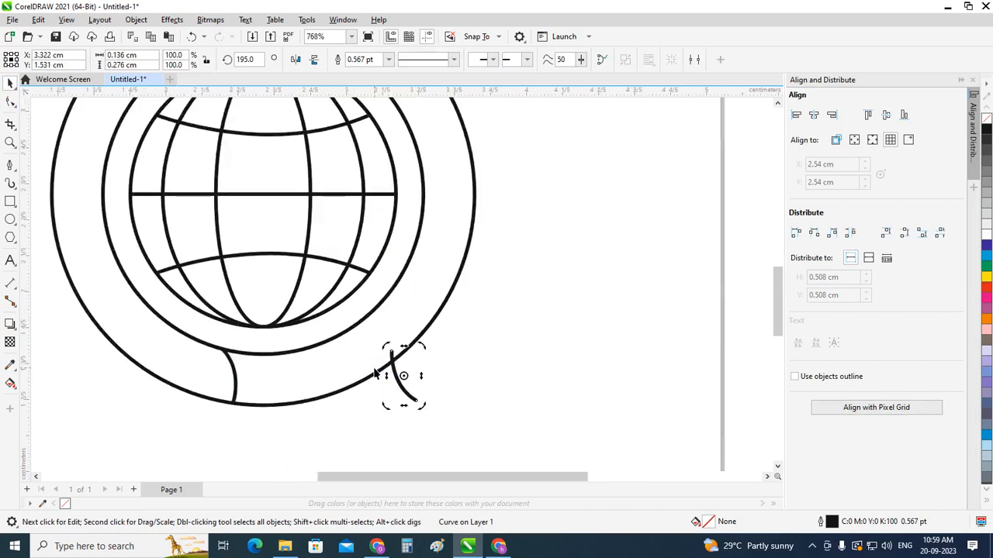
Step: Move the rotated curve so it spans the gap between the two ring circles at the lower right
left_click(490, 399)
left_click(405, 390)
left_click_drag(406, 393, 389, 349)
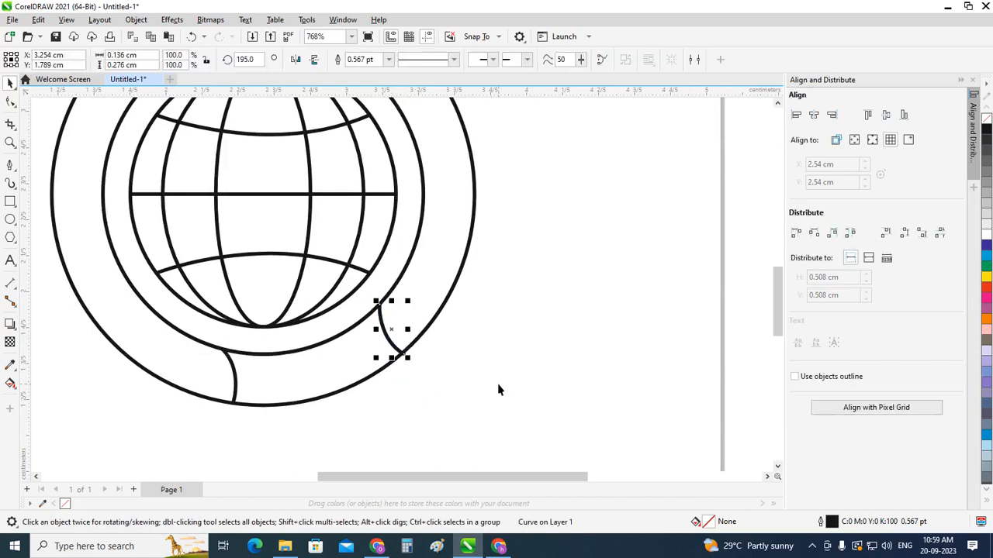
scroll(497, 391, "down", 2)
left_click(756, 243)
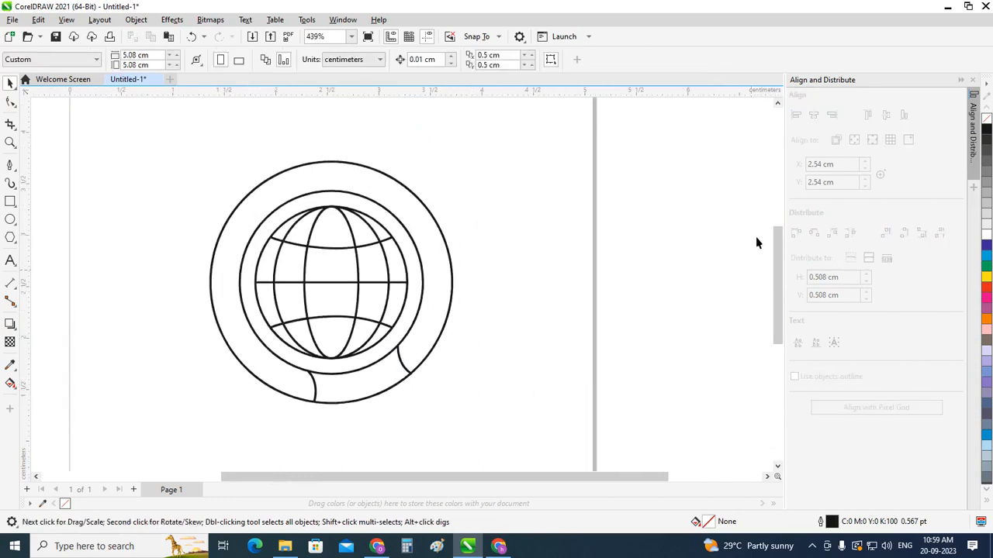
Step: Draw a vertical rectangle about 0.29 by 1.31 cm spanning the ring's width, starting slightly above the equator and extending below the outer circle
left_click_drag(777, 246, 777, 266)
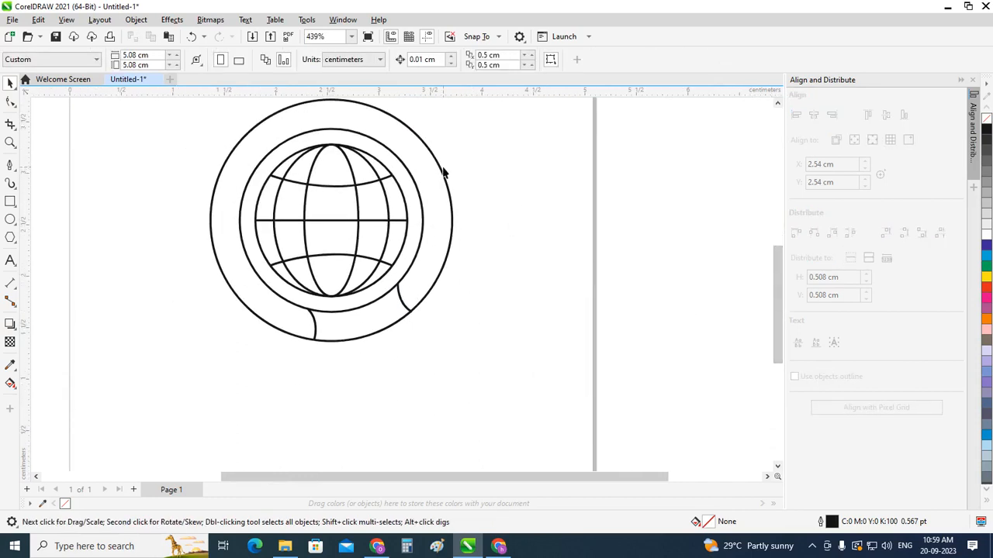
scroll(444, 178, "up", 1)
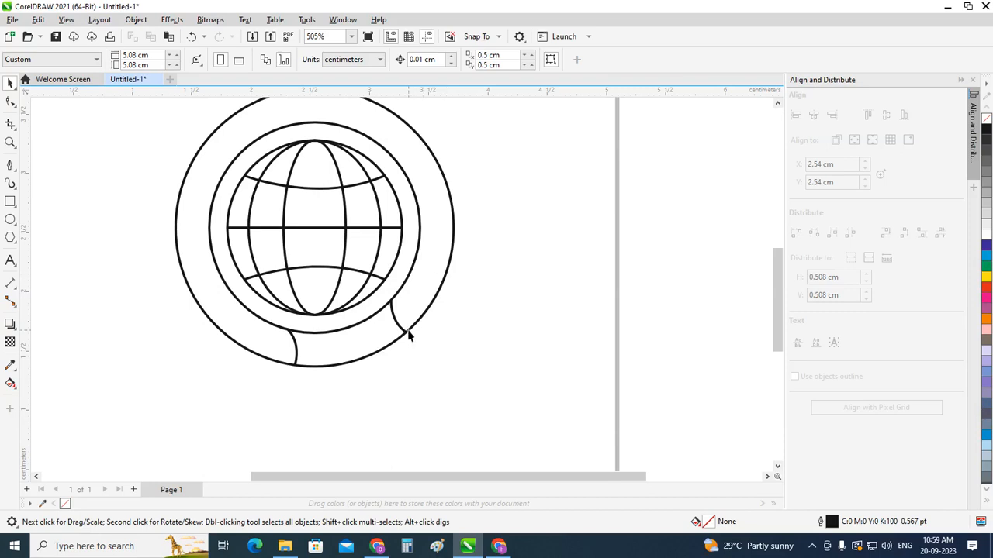
left_click(10, 202)
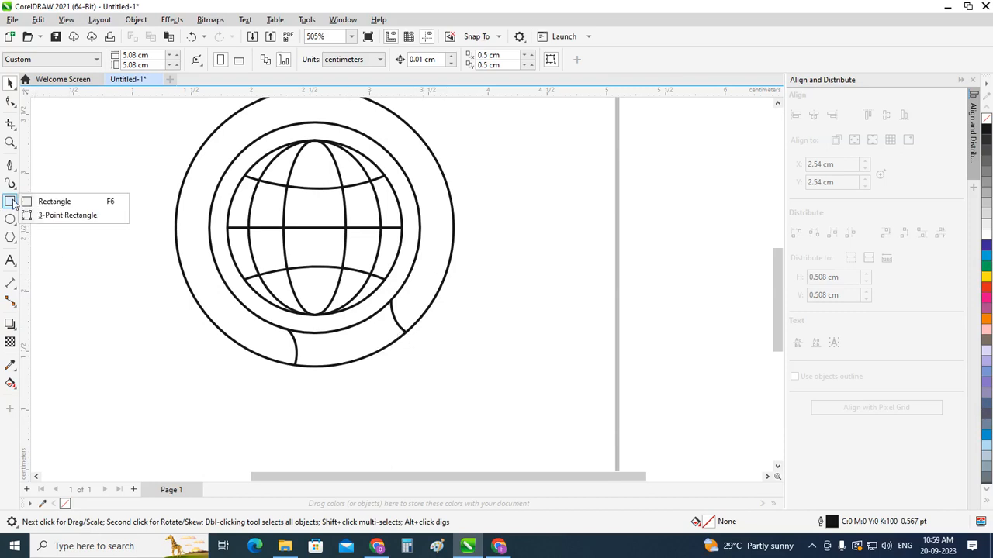
left_click(43, 201)
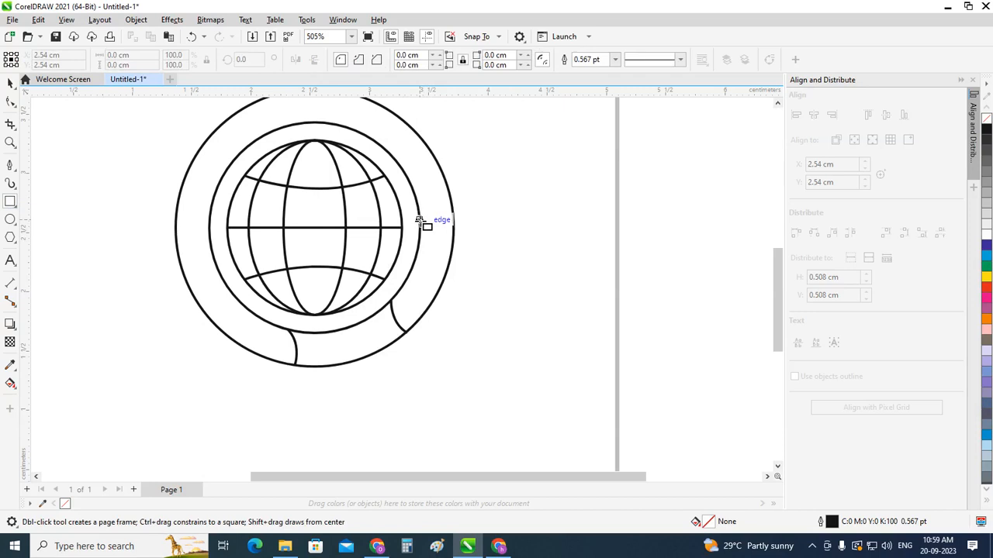
left_click_drag(423, 222, 453, 379)
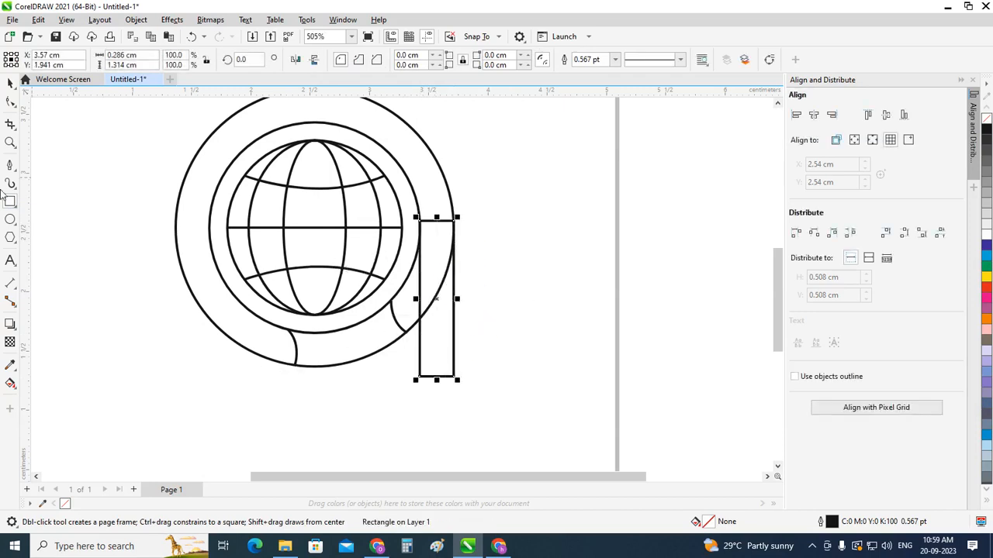
Step: Adjust the rectangle's lower edge to make it about 1.3 cm high
left_click(10, 82)
scroll(445, 277, "up", 1)
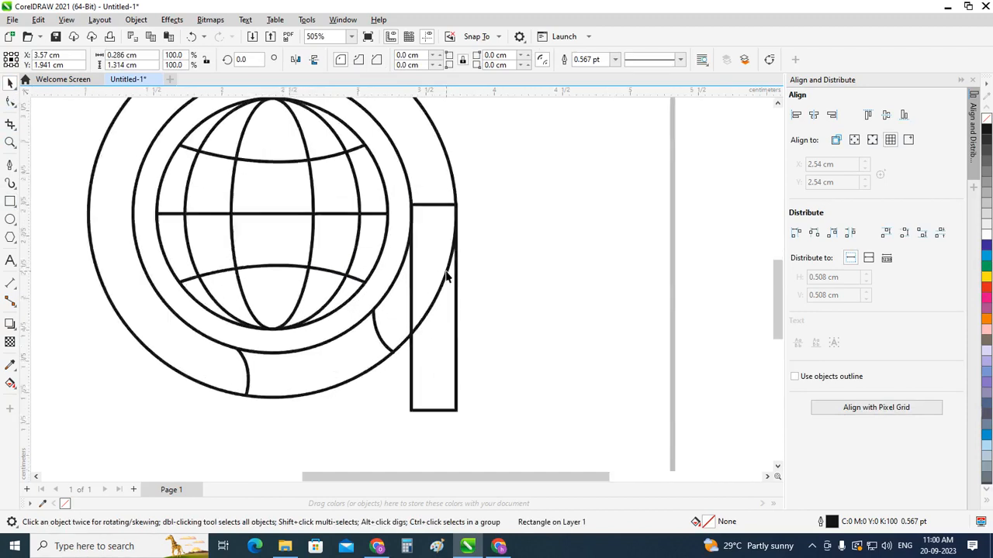
mouse_move(433, 414)
left_mouse_down()
mouse_move(436, 371)
mouse_move(436, 425)
left_mouse_up()
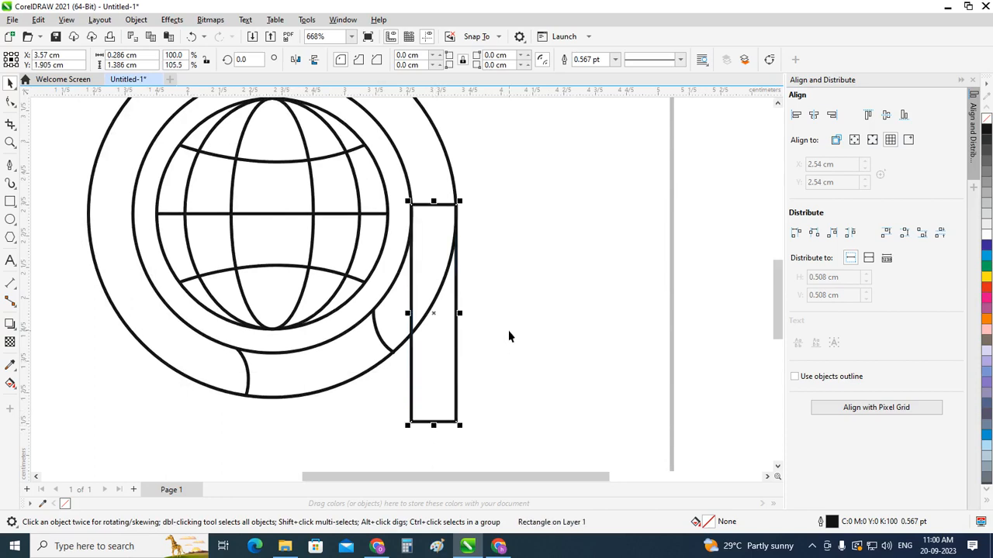
left_click_drag(434, 424, 435, 409)
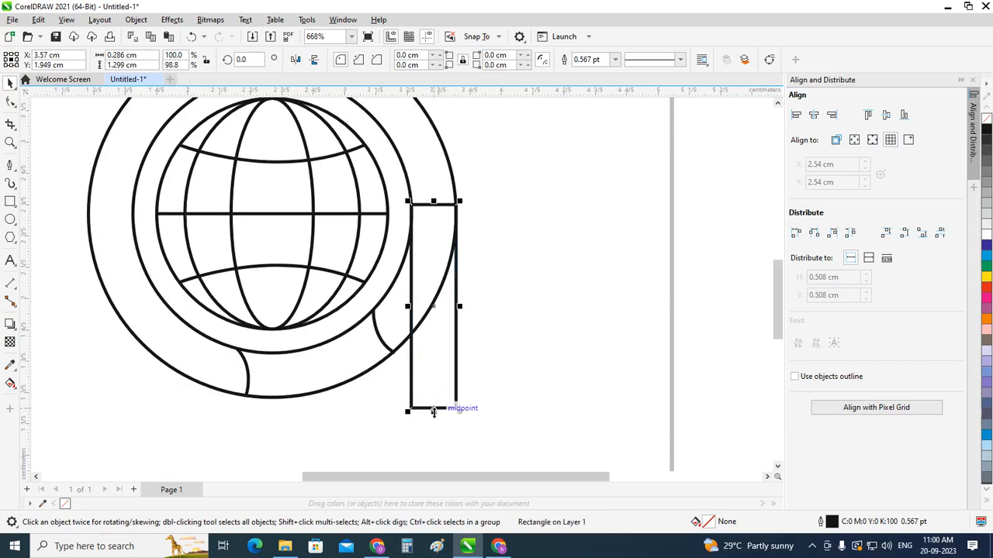
left_click(498, 366)
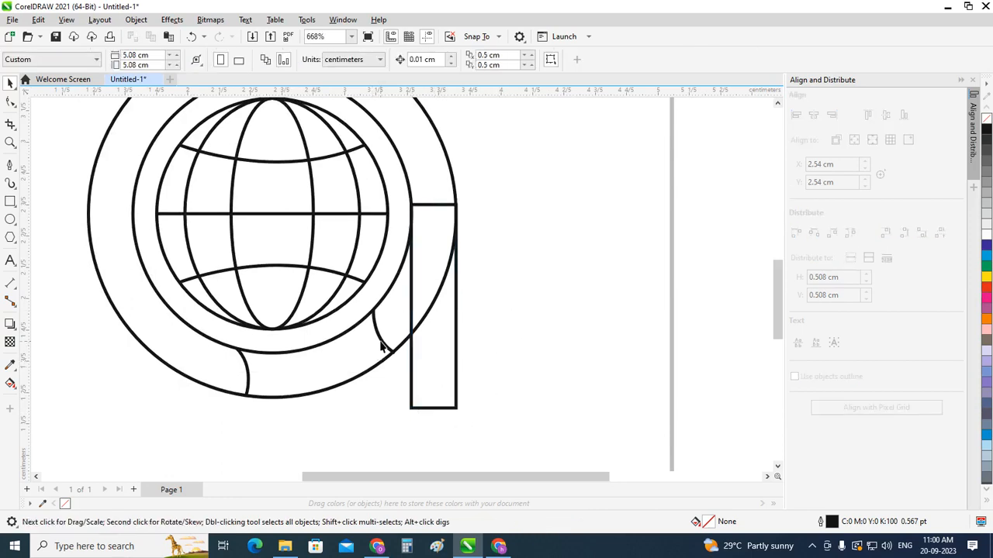
Step: Move the copied curve onto the rectangle's lower part and rotate it to about 215.8°
left_click(380, 342)
left_click_drag(384, 346, 421, 369)
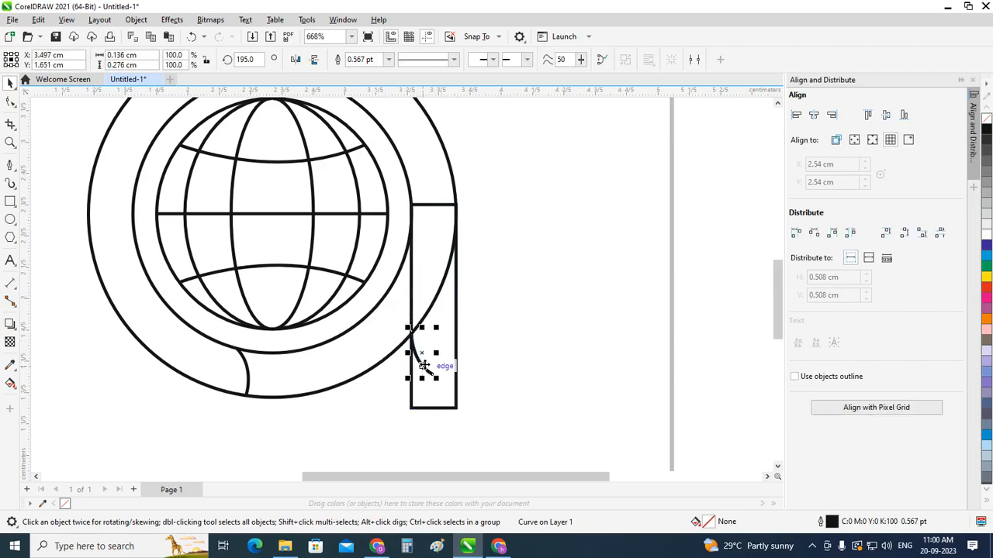
left_click(421, 355)
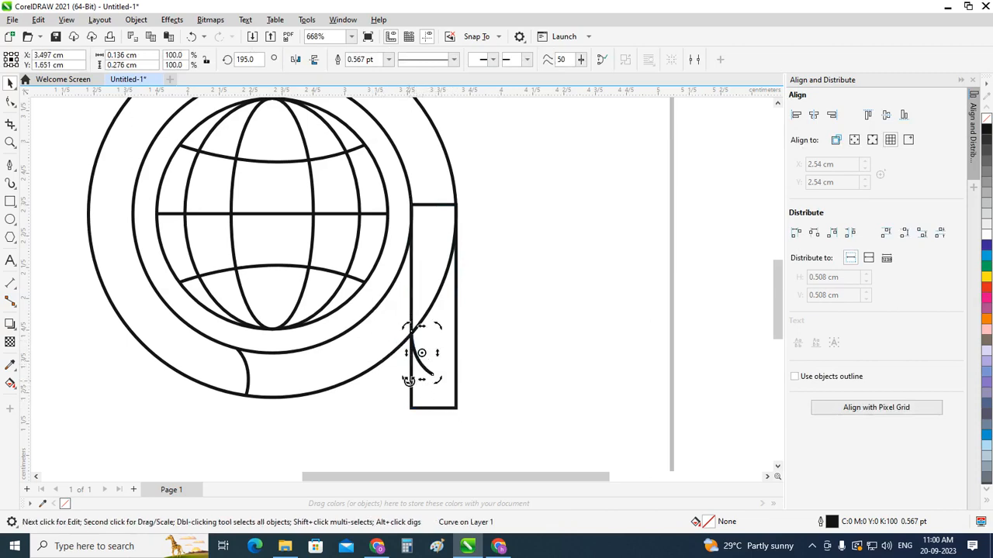
mouse_move(406, 379)
left_mouse_down()
mouse_move(424, 384)
mouse_move(416, 380)
left_mouse_up()
scroll(419, 364, "up", 3)
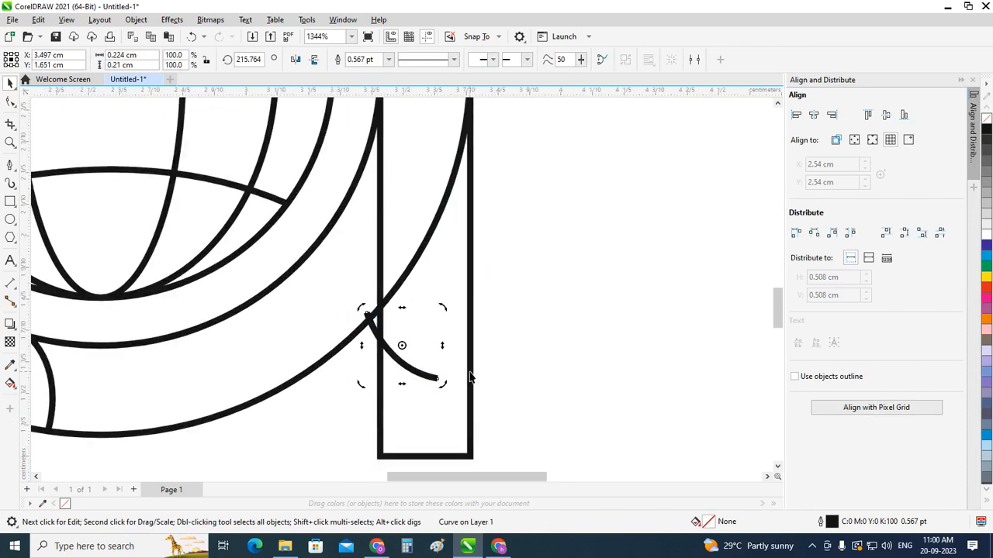
Step: Center the curve horizontally on the rectangle and scale it proportionally to the rectangle's width, about 0.29 cm
left_click(470, 373, "shift")
key("c")
left_click(523, 364)
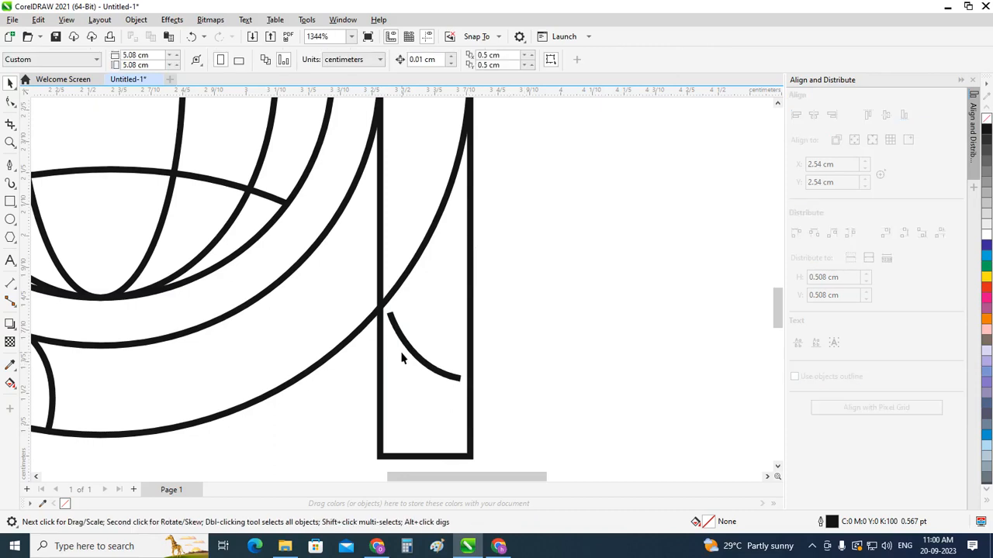
scroll(404, 356, "down", 1)
left_click(426, 367)
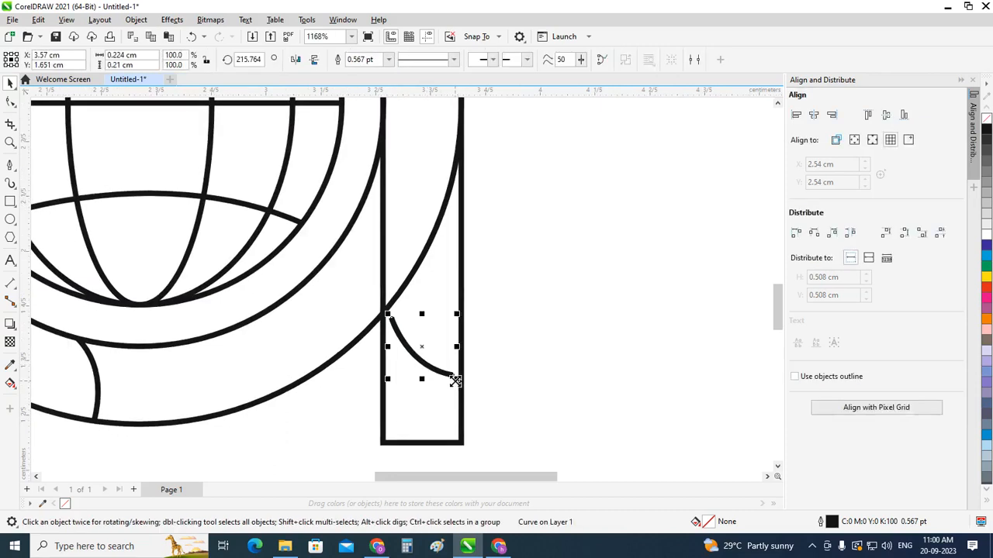
left_click_drag(455, 380, 465, 390)
scroll(532, 400, "down", 1)
scroll(339, 373, "down", 1)
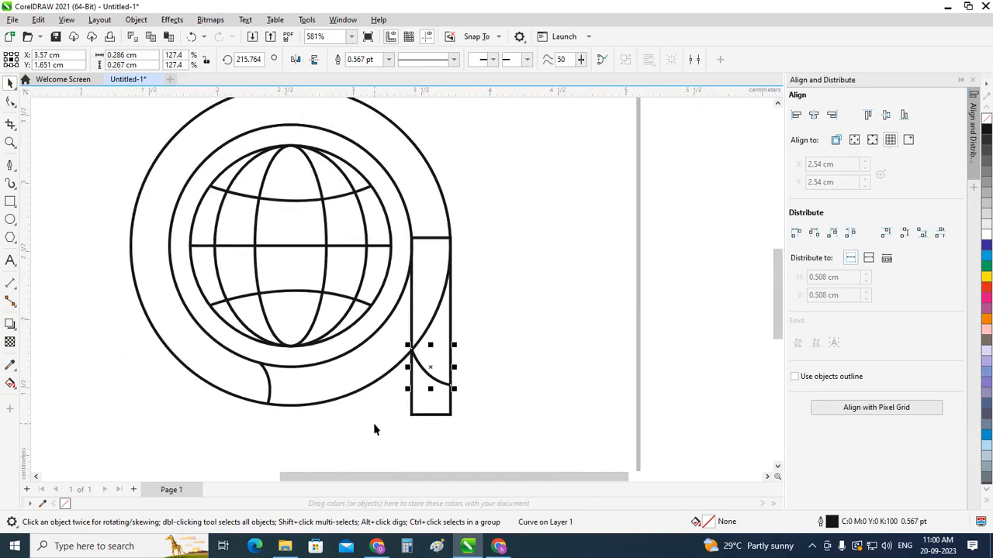
left_click(351, 386)
Step: Select the whole drawing and Smart Fill the ring from its curved end to the rectangle's top edge in cyan without outline
scroll(351, 386, "down", 1)
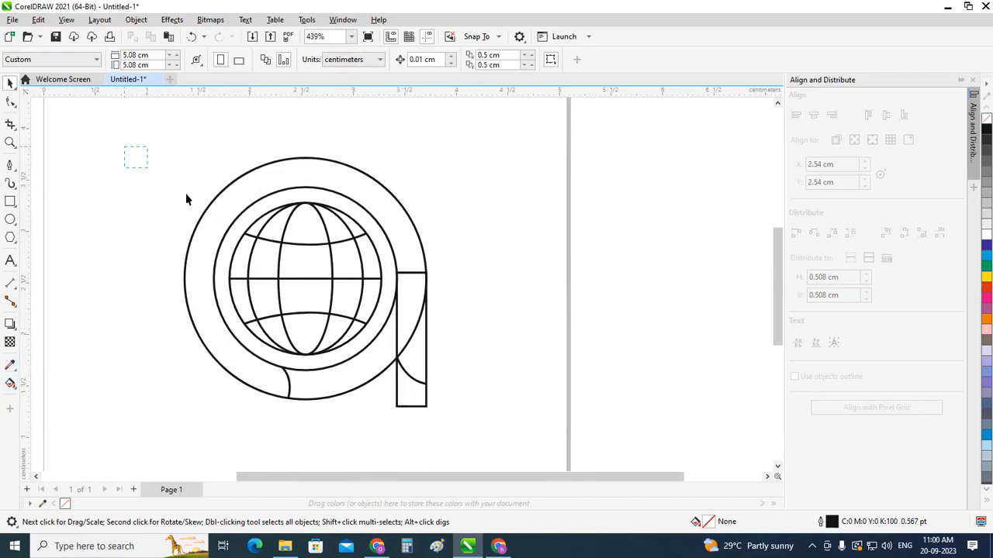
left_click_drag(186, 195, 512, 450)
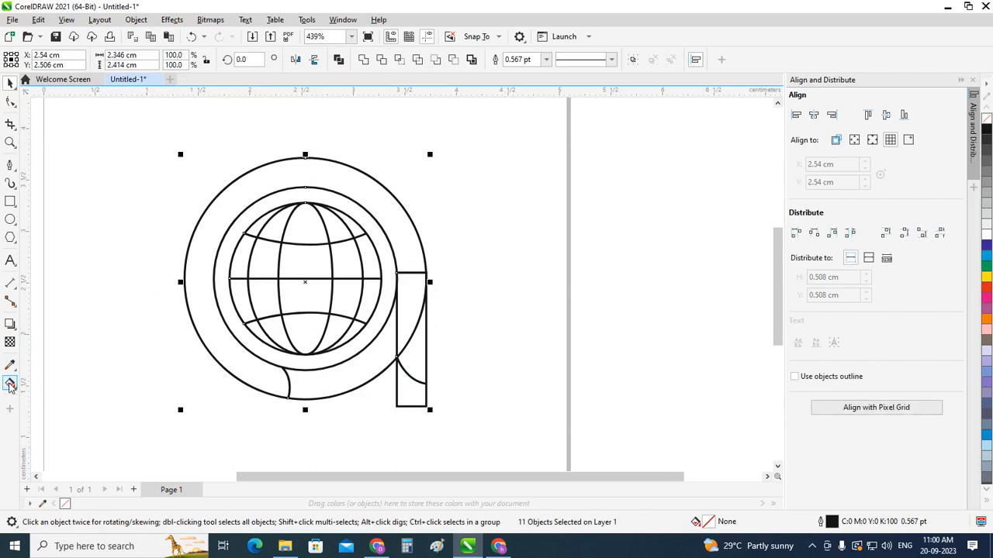
left_click(10, 383)
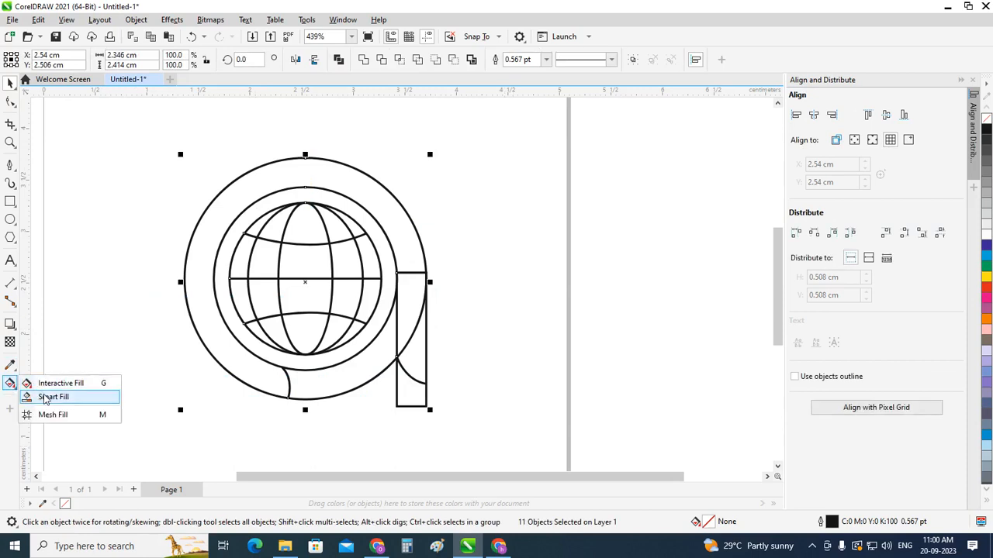
left_click(45, 397)
left_click(266, 377)
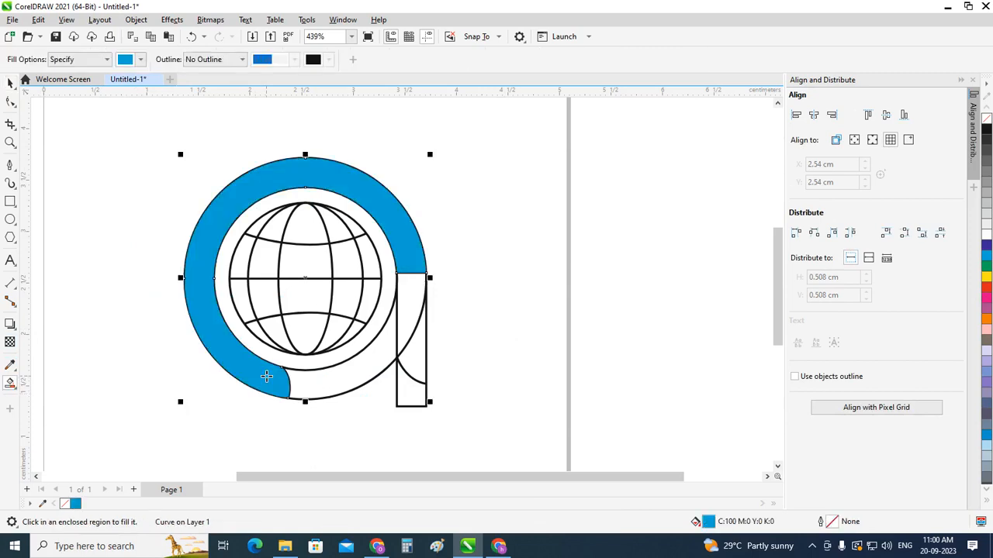
Step: Smart Fill the vertical bar's regions above its lower curve in cyan
left_click(420, 293)
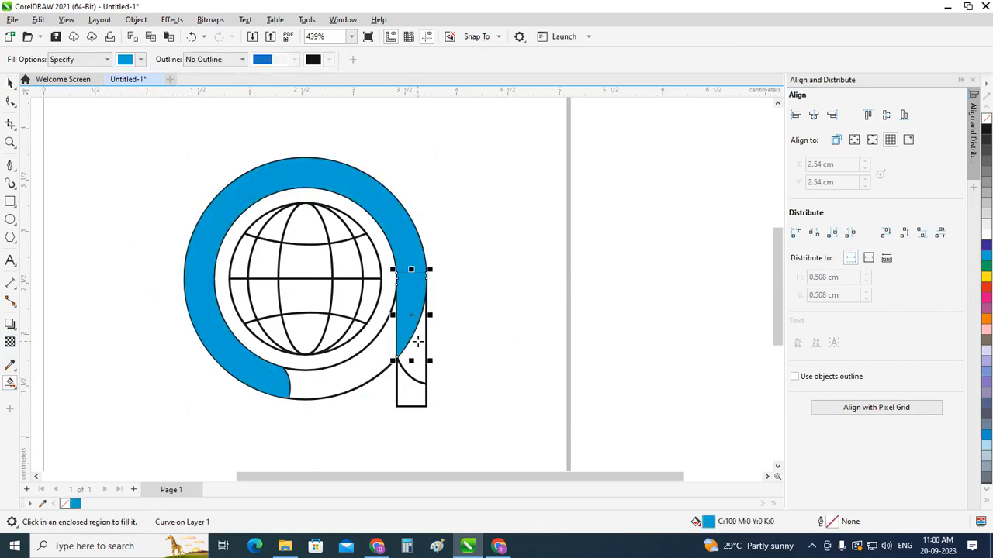
left_click(417, 342)
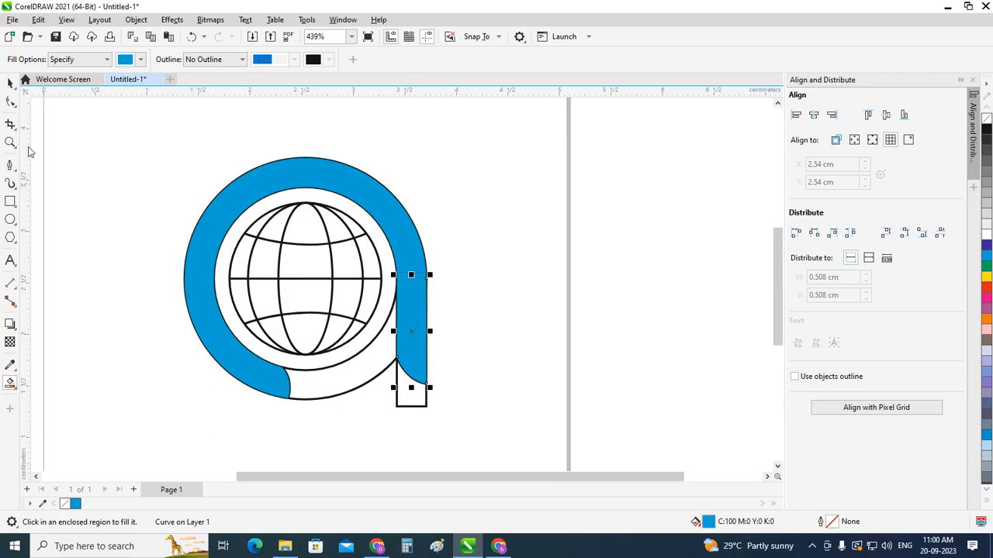
left_click(10, 83)
left_click(72, 232)
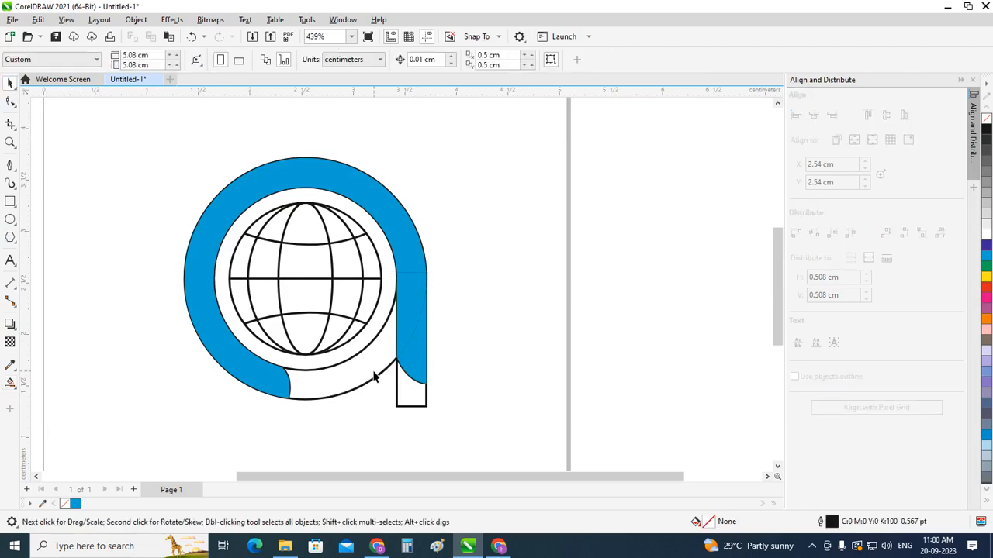
Step: Delete the outer and inner outline circles of the ring
left_click(374, 377)
key("Delete")
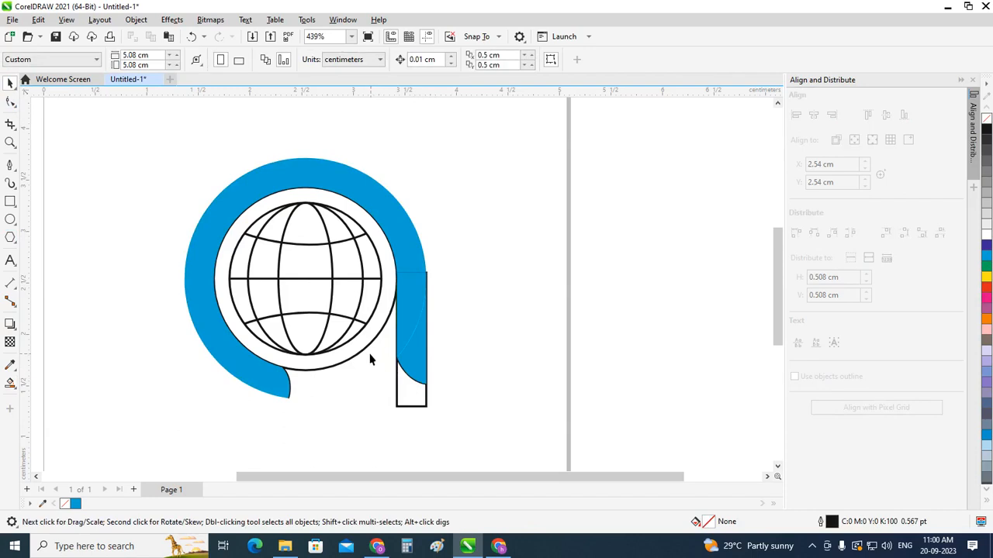
left_click(365, 354)
key("Delete")
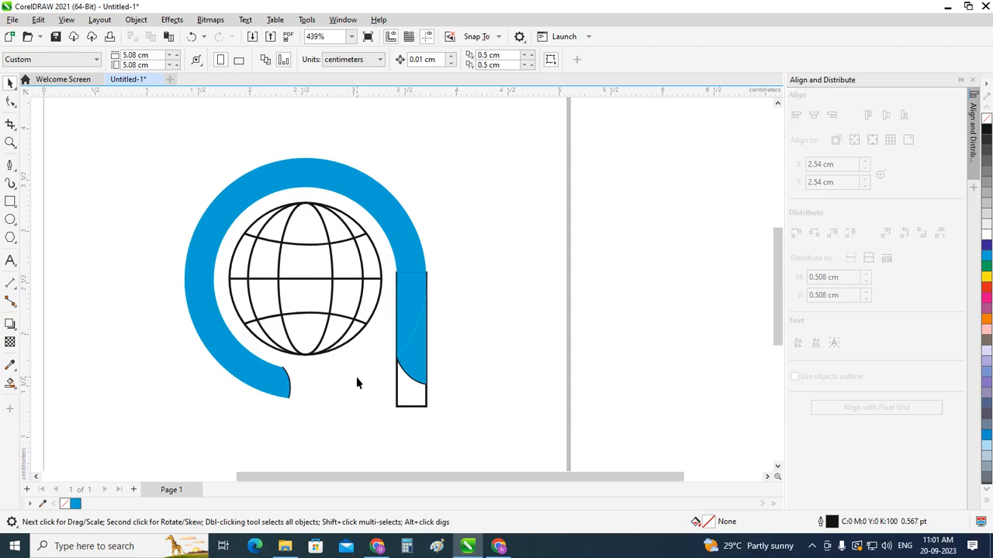
Step: Undo the two circle deletions and the vertical bar's fills, keeping the ring's fill
key("ctrl+z")
key("ctrl+z")
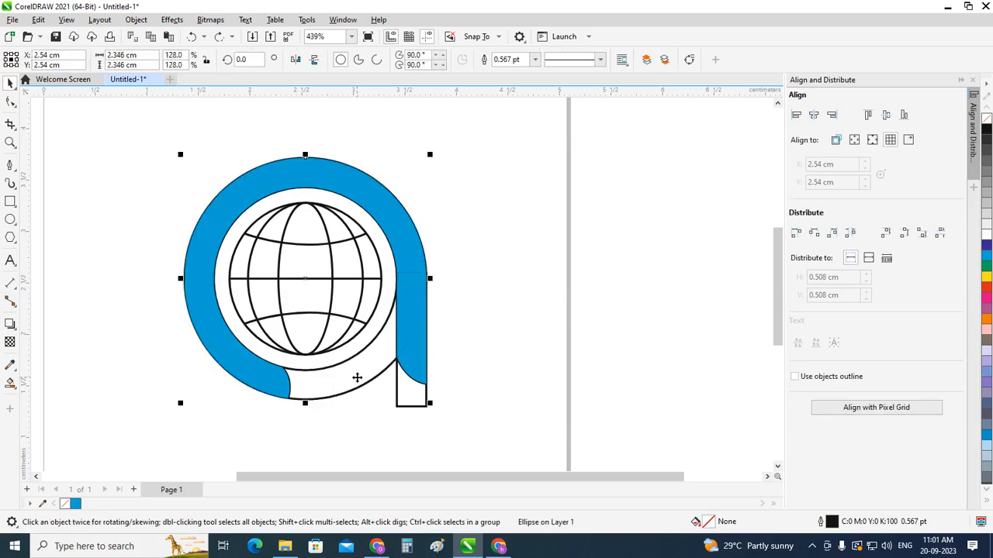
key("ctrl+z")
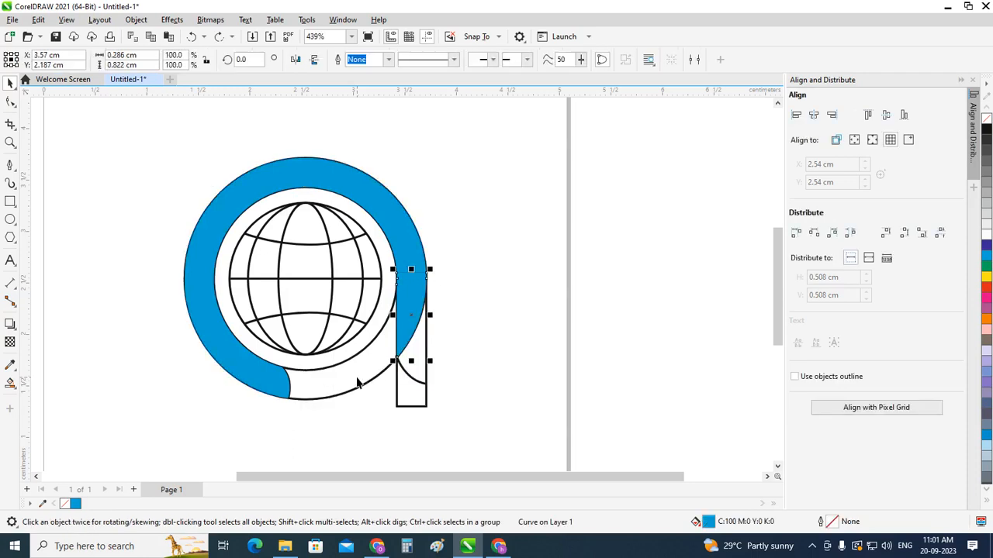
key("ctrl+z")
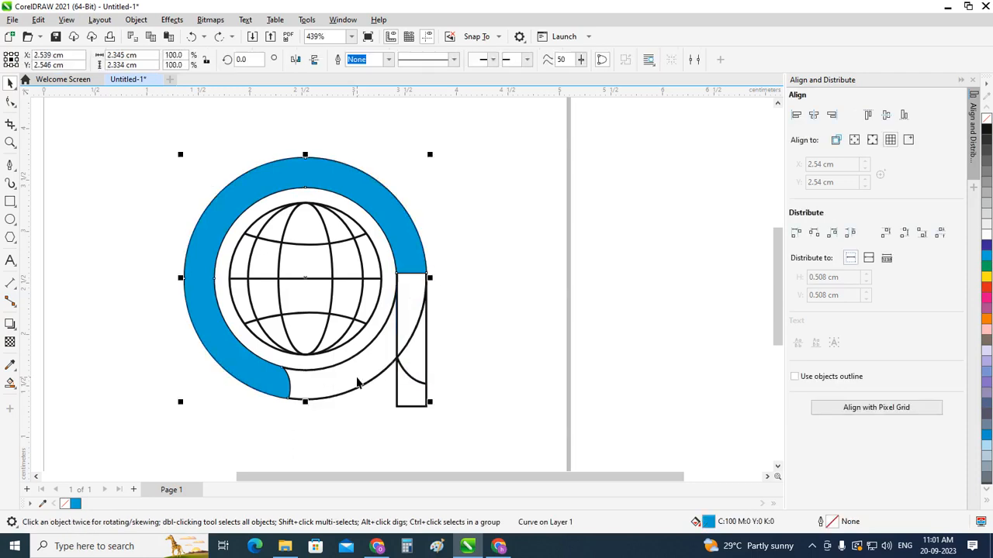
Step: Undo the ring's cyan fill and move the short end curve along the ring's lower band towards the vertical bar
key("ctrl+z")
left_click(493, 339)
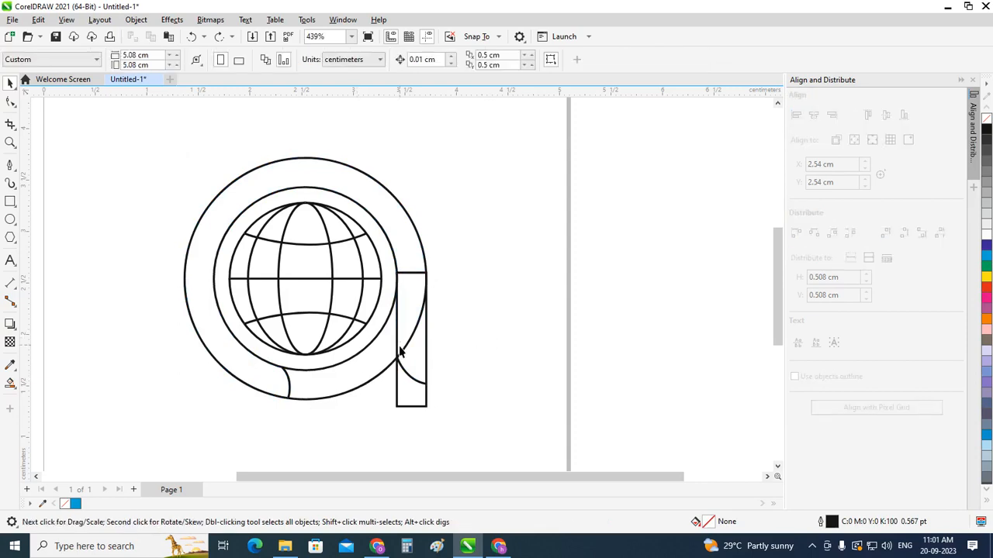
scroll(399, 347, "up", 1)
left_click(252, 402)
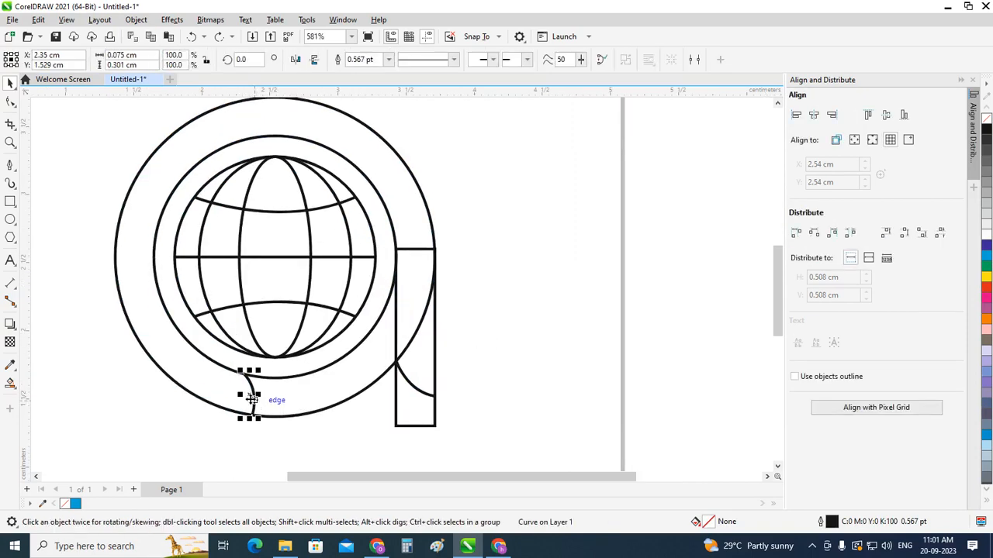
left_click_drag(302, 404, 357, 381)
scroll(360, 419, "up", 1)
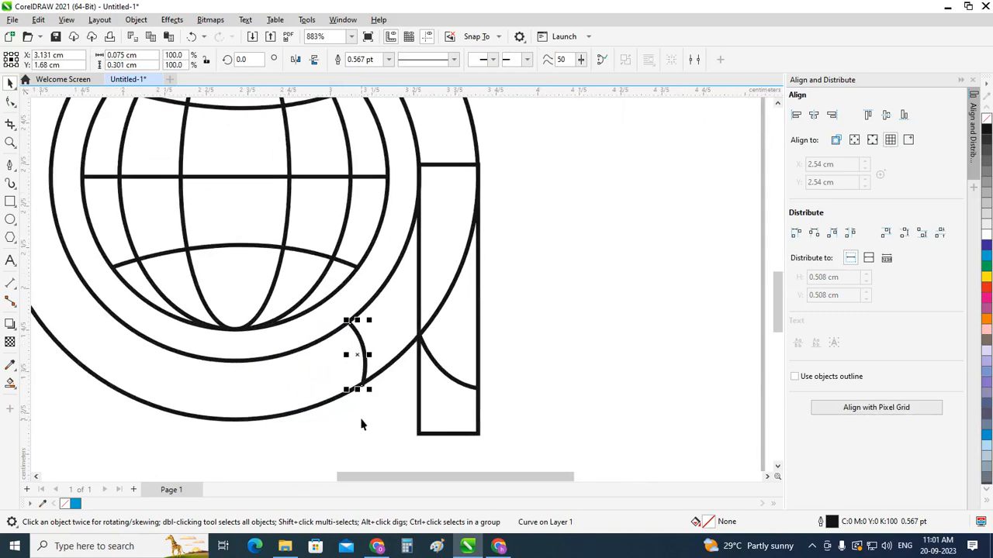
Step: Fine-tune the end curve's position by shifting it slightly upwards to Y 1.694 cm between the ring's two circles
scroll(363, 416, "up", 1)
scroll(361, 325, "up", 1)
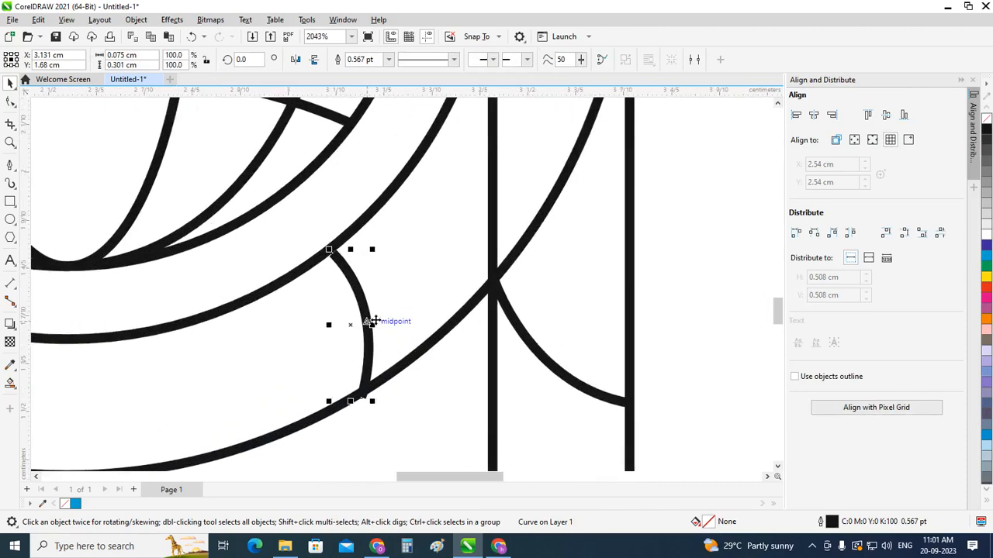
left_click_drag(350, 325, 350, 318)
scroll(350, 319, "down", 1)
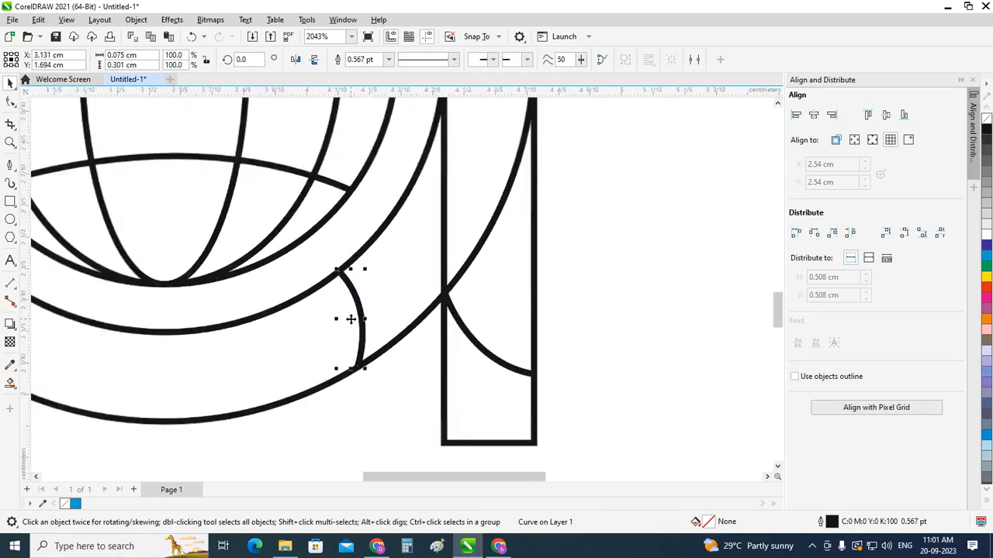
scroll(350, 318, "down", 4)
left_click(318, 402)
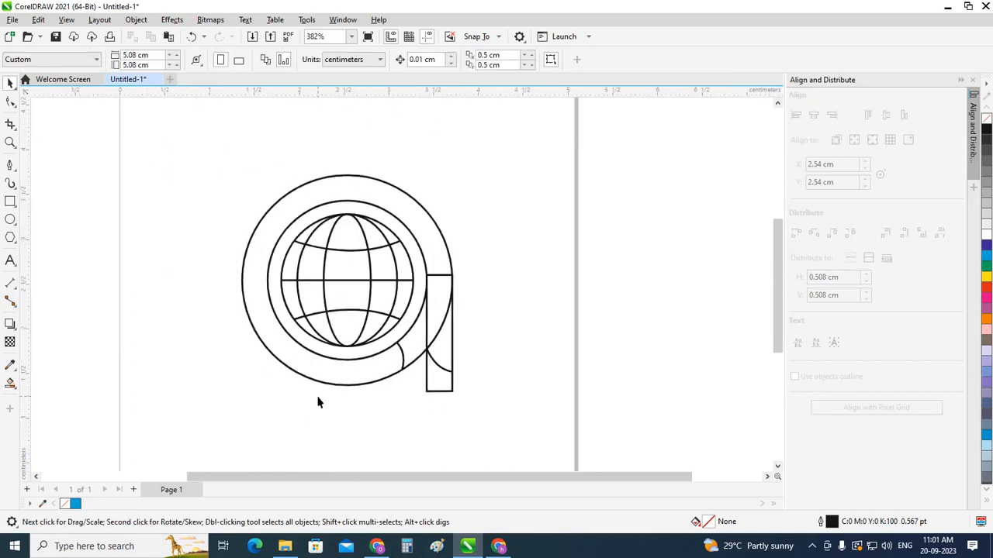
Step: Try to Smart Fill the ring in cyan with the whole drawing selected, undoing both attempts
scroll(318, 401, "down", 1)
left_click_drag(462, 434, 463, 434)
scroll(444, 372, "up", 1)
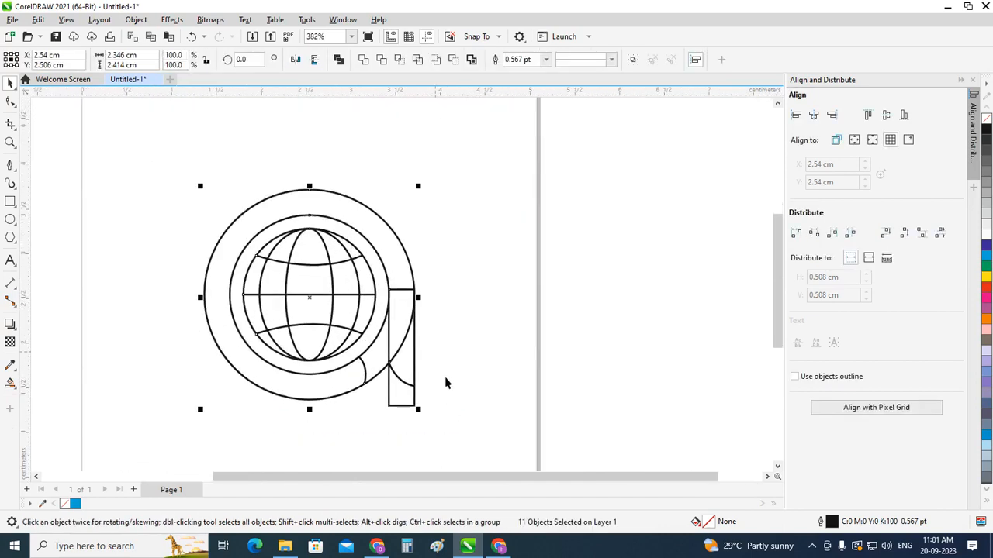
left_click(10, 383)
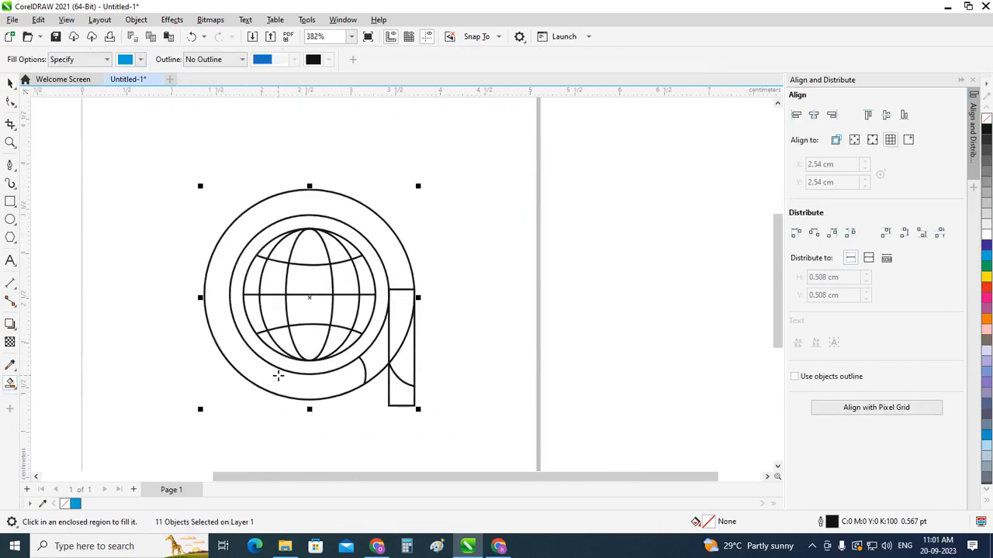
left_click(277, 377)
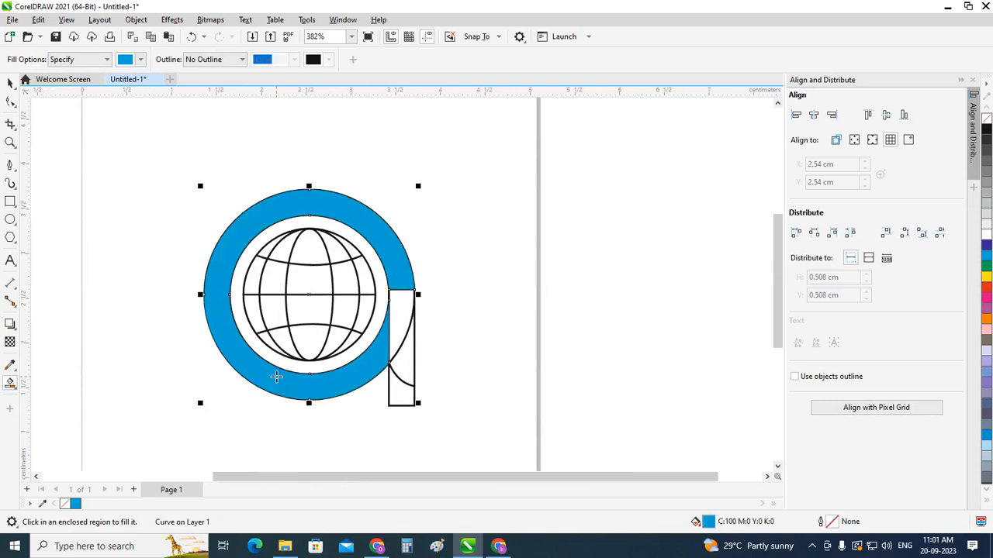
key("ctrl+z")
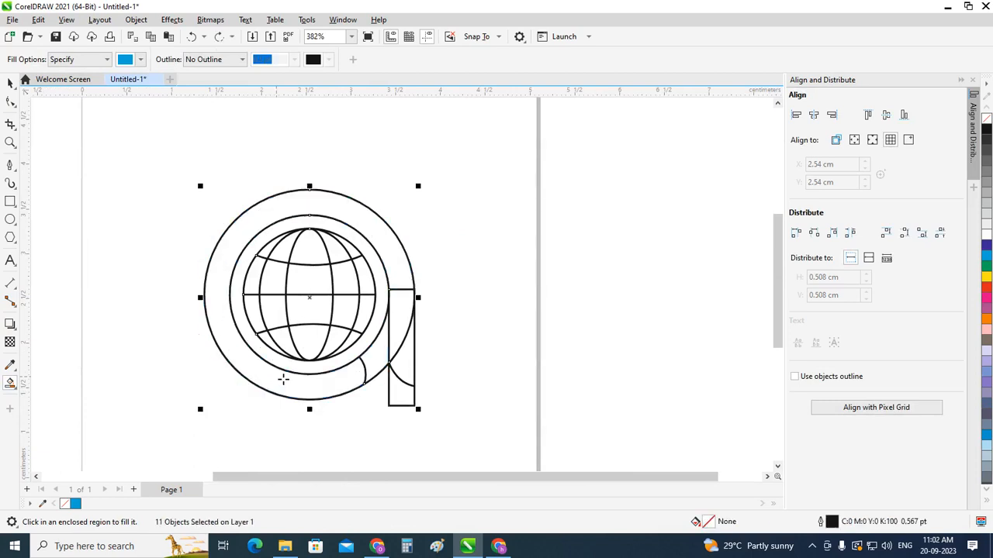
left_click(334, 395)
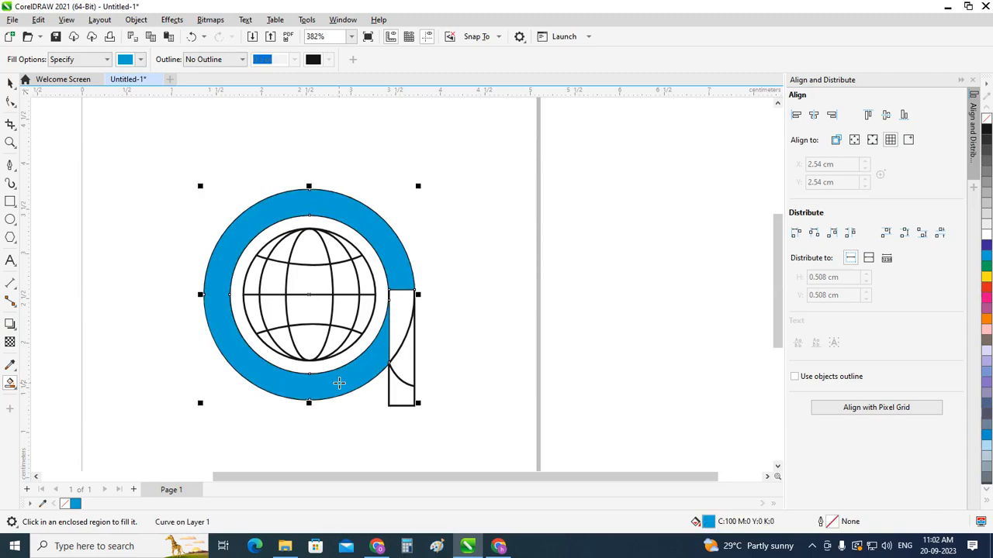
key("ctrl+z")
left_click(10, 83)
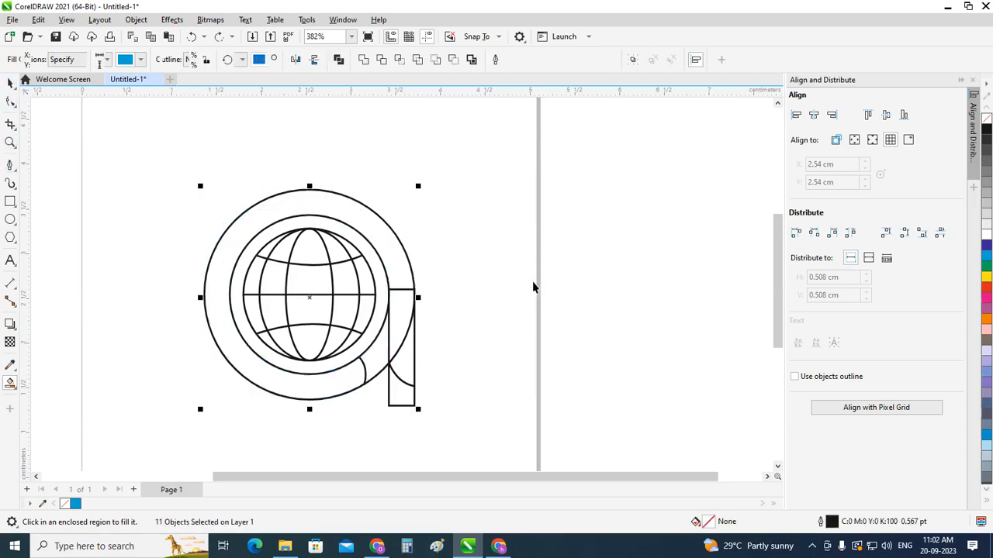
Step: Scale the ring's end curve up to 117.1% about its centre so both ends cross the ring's circles
scroll(357, 392, "up", 3)
left_click(396, 347)
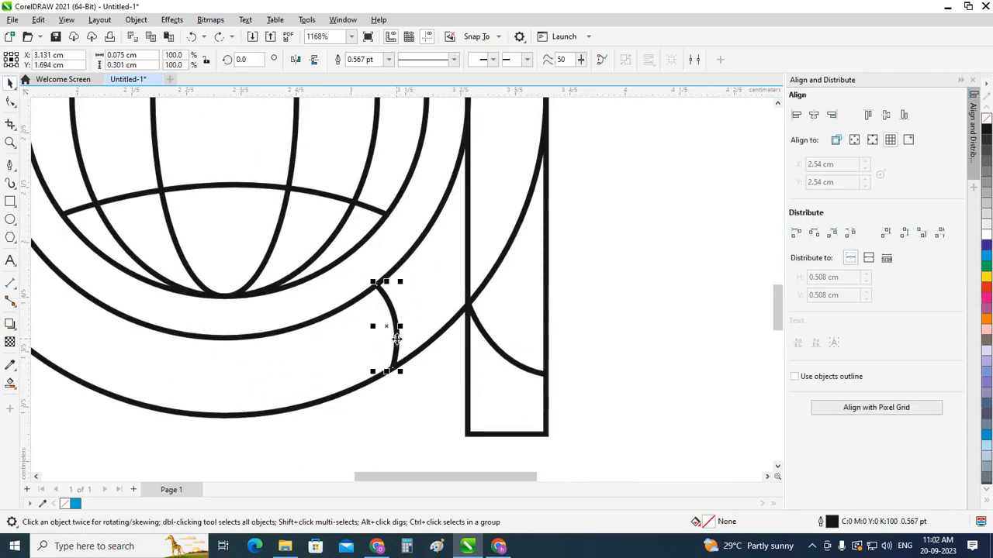
left_click_drag(403, 373, 412, 389)
scroll(431, 414, "down", 1)
left_click(378, 433)
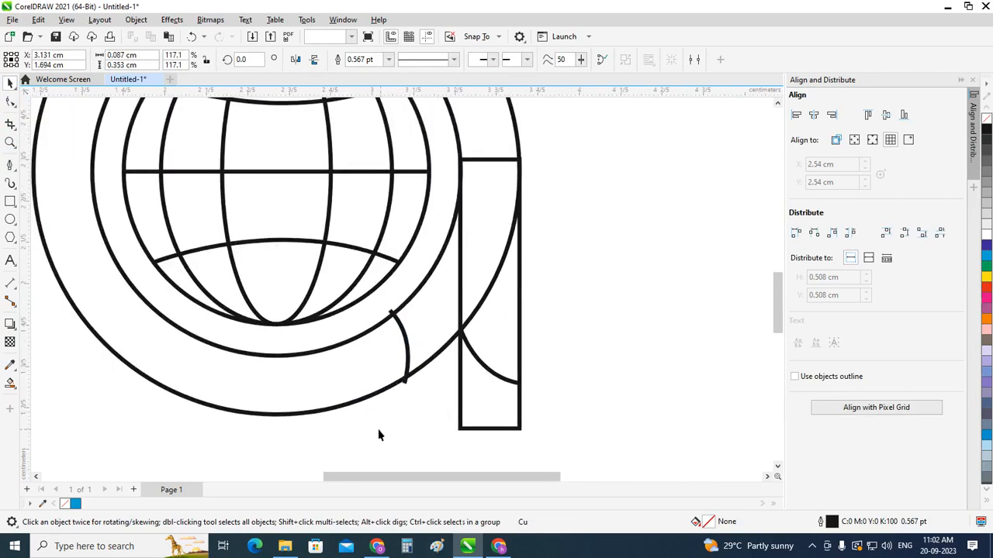
scroll(378, 433, "down", 2)
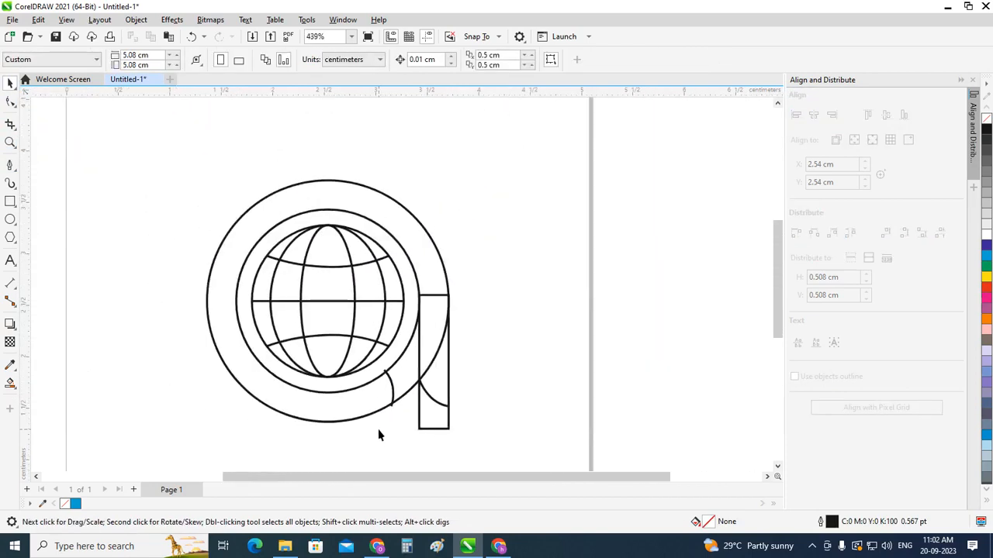
Step: Select the whole drawing and Smart Fill the ring and the vertical bar's regions above its lower curve in cyan
key("ctrl+a")
left_click(10, 383)
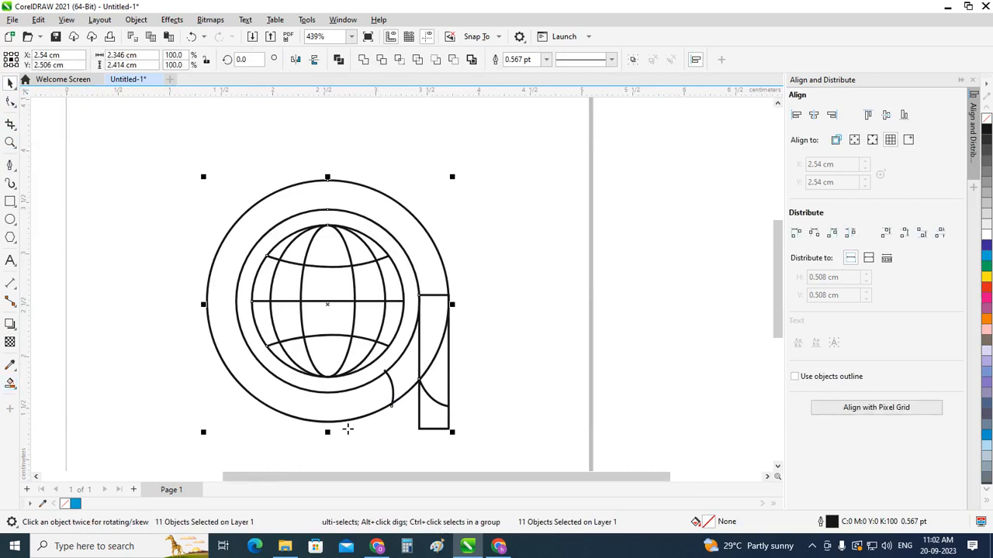
left_click(345, 406)
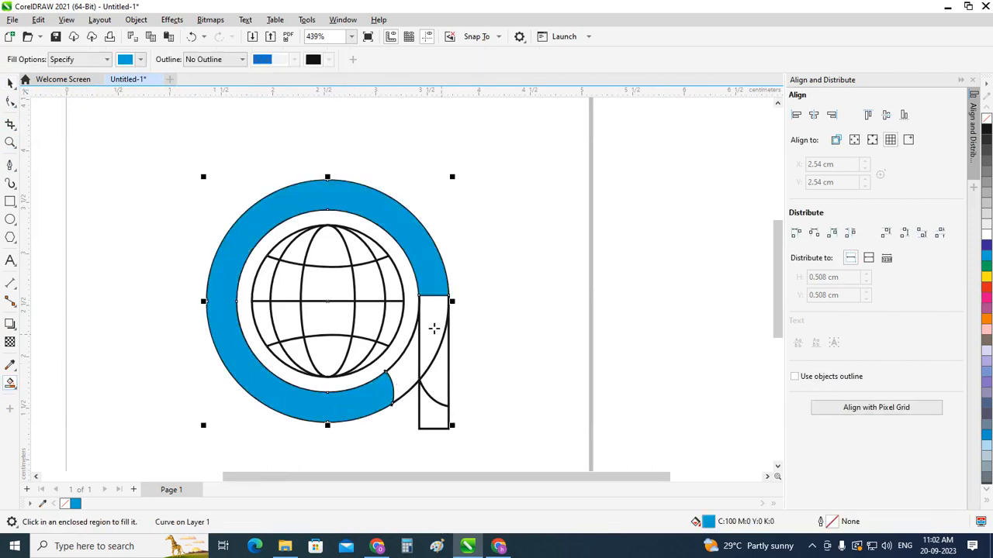
left_click(434, 328)
left_click(439, 374)
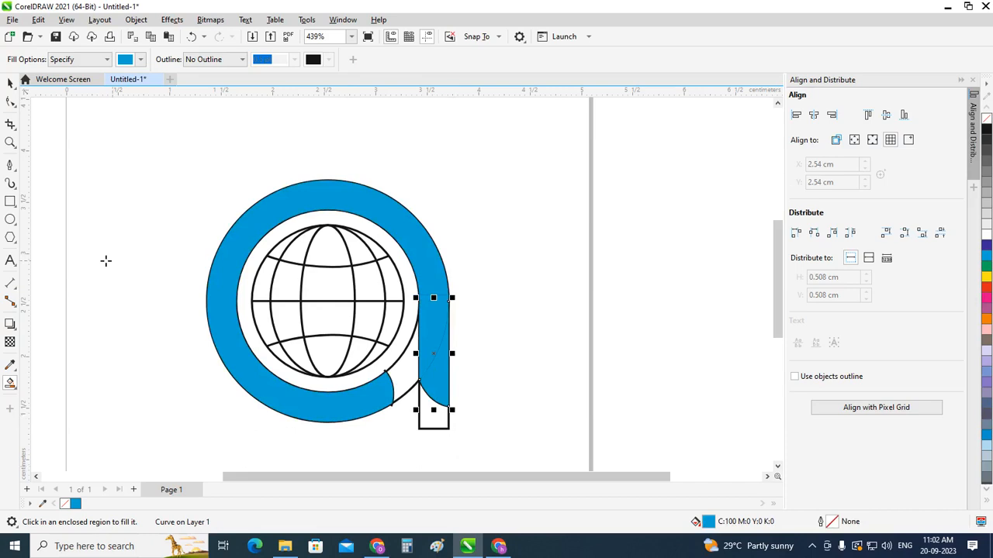
Step: Delete the construction outlines: the bar's rectangle, the ring's outer and inner circles and the ring's end curve
left_click(10, 82)
scroll(114, 272, "down", 1)
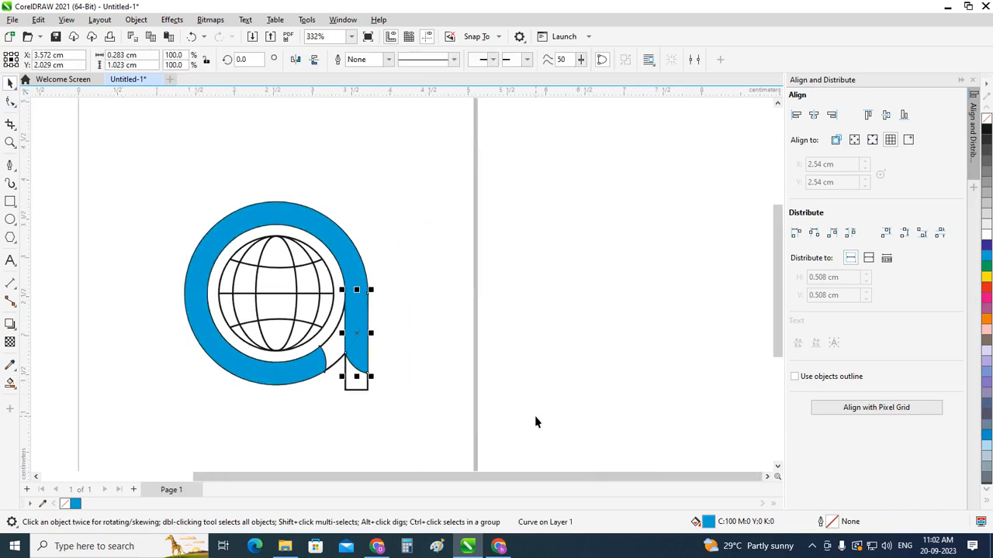
scroll(280, 389, "up", 1)
left_click(382, 381)
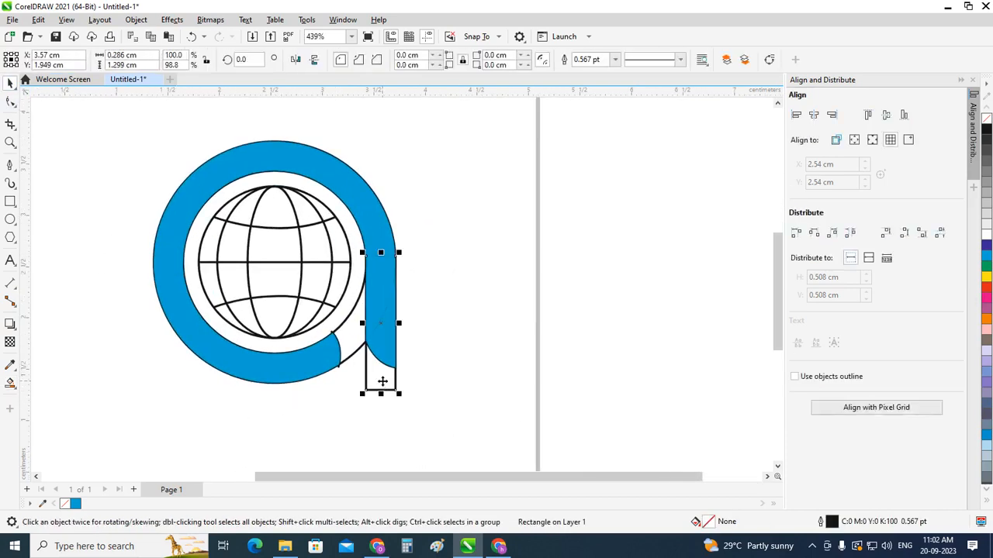
key("Delete")
left_click(357, 350)
key("Delete")
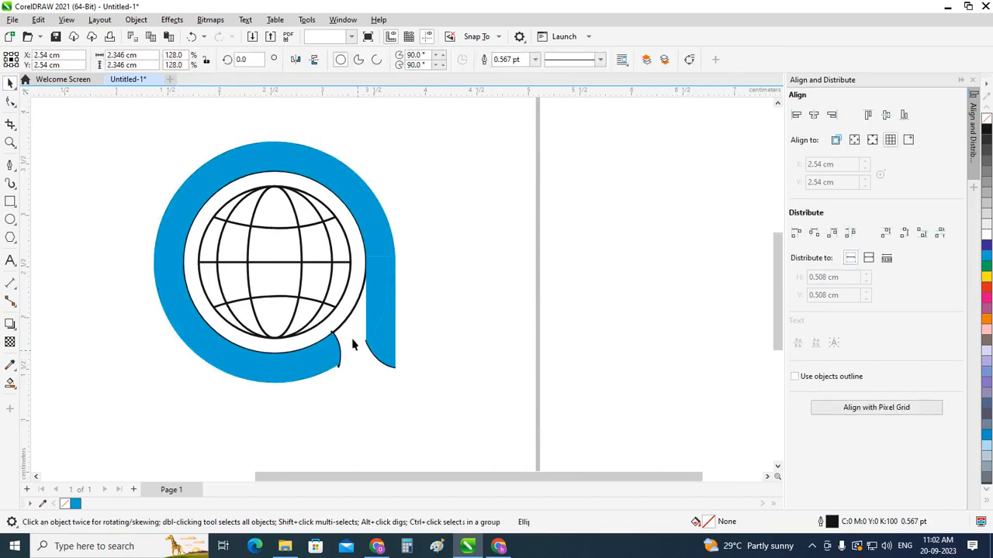
left_click(345, 324)
key("Delete")
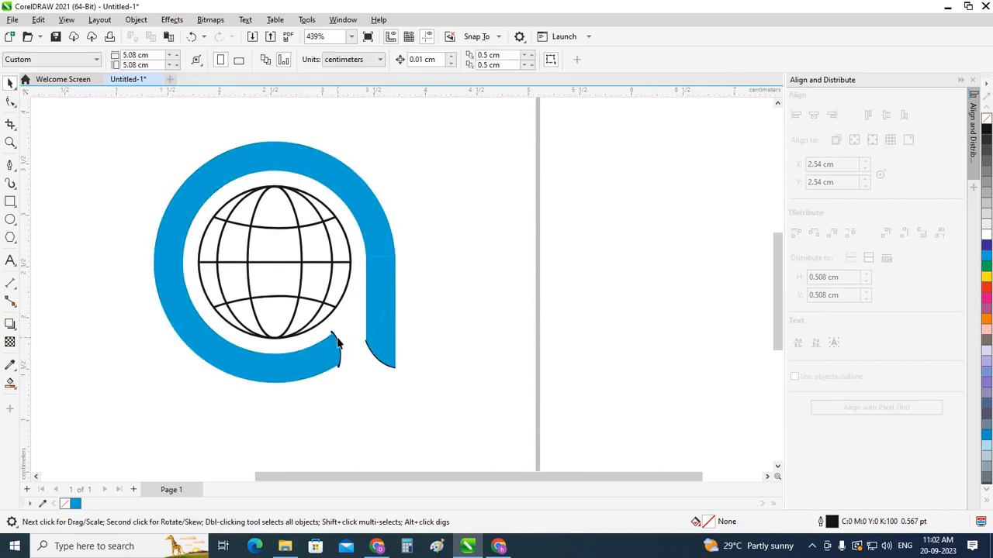
left_click(338, 343)
key("Delete")
Step: Try to delete the black curve under the vertical bar, undoing the removals and nudges of the cyan piece above it
left_click(380, 355)
left_click(444, 380)
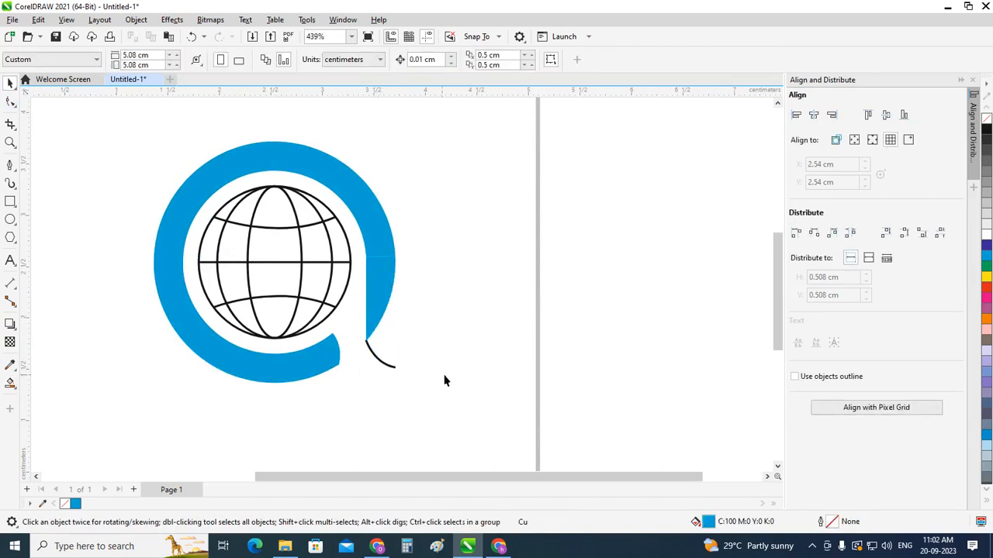
key("ctrl+z")
left_click(404, 380)
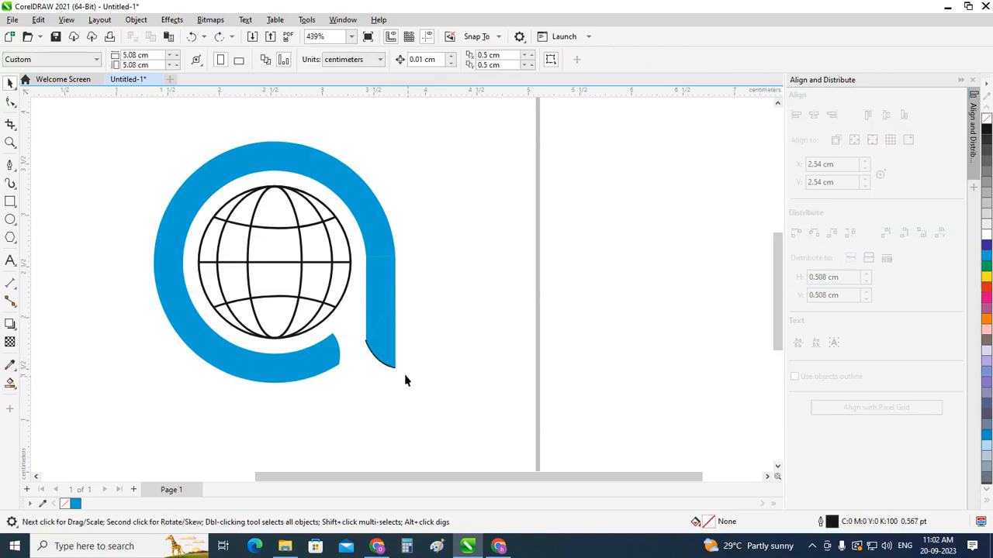
left_click(393, 369)
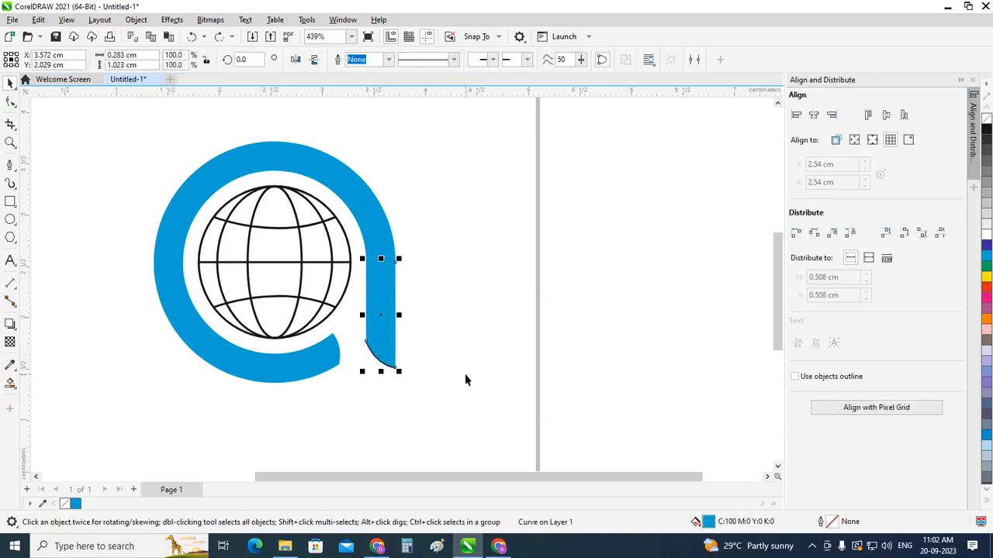
key("Delete")
key("ctrl+z")
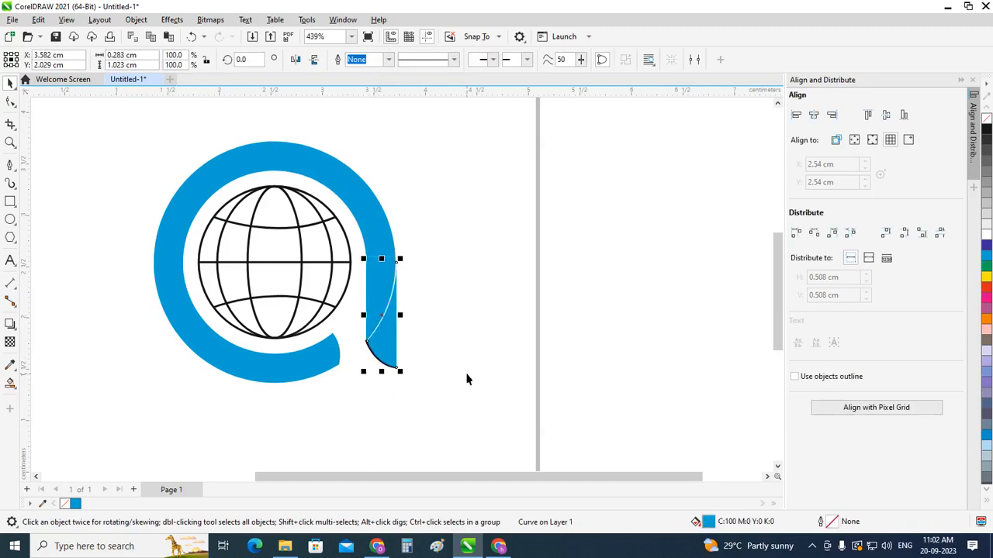
key("Right")
key("Left")
key("Left")
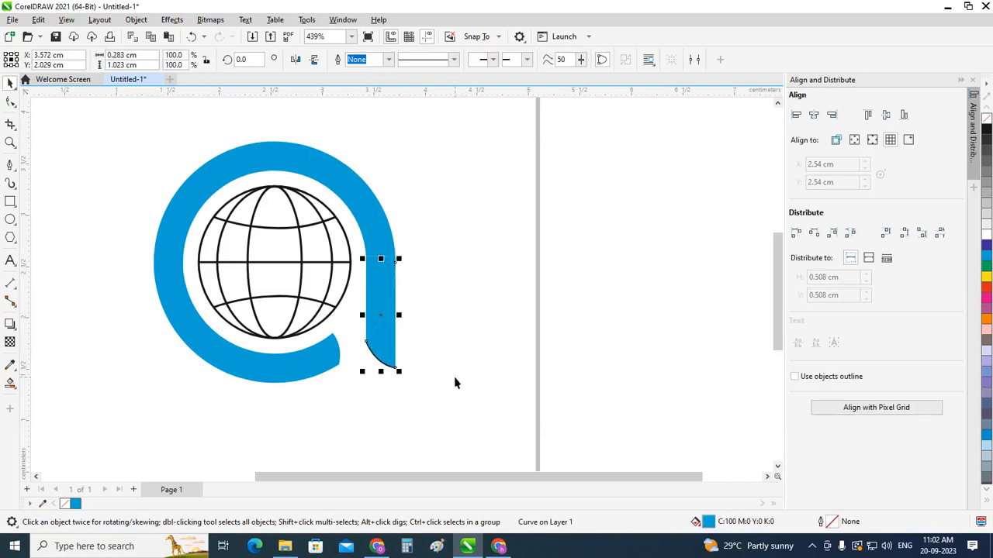
Step: Set the nudge distance to 3 cm and nudge the bar's lower cyan piece 3 cm to the right
left_click(378, 159)
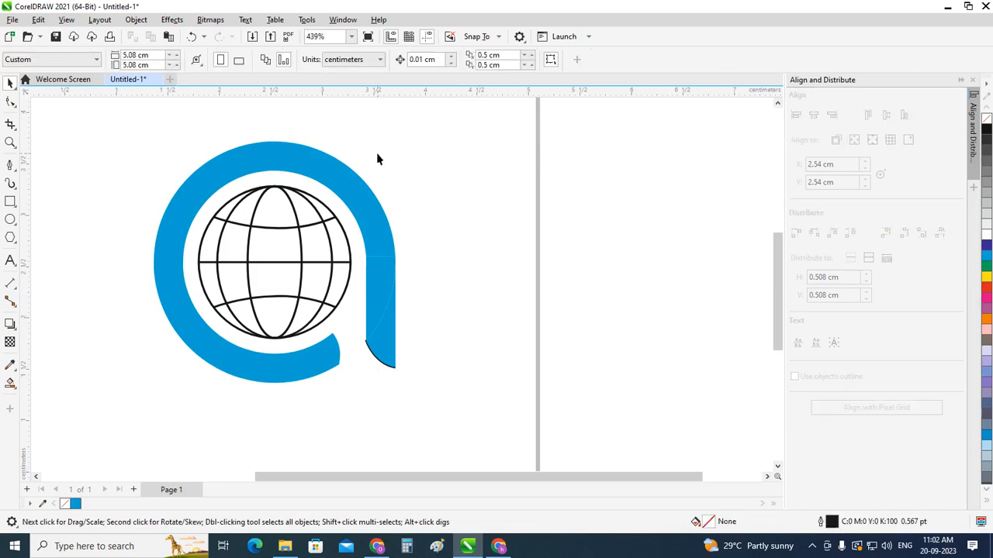
double_click(423, 60)
type("3")
key("Return")
left_click(386, 335)
key("Right")
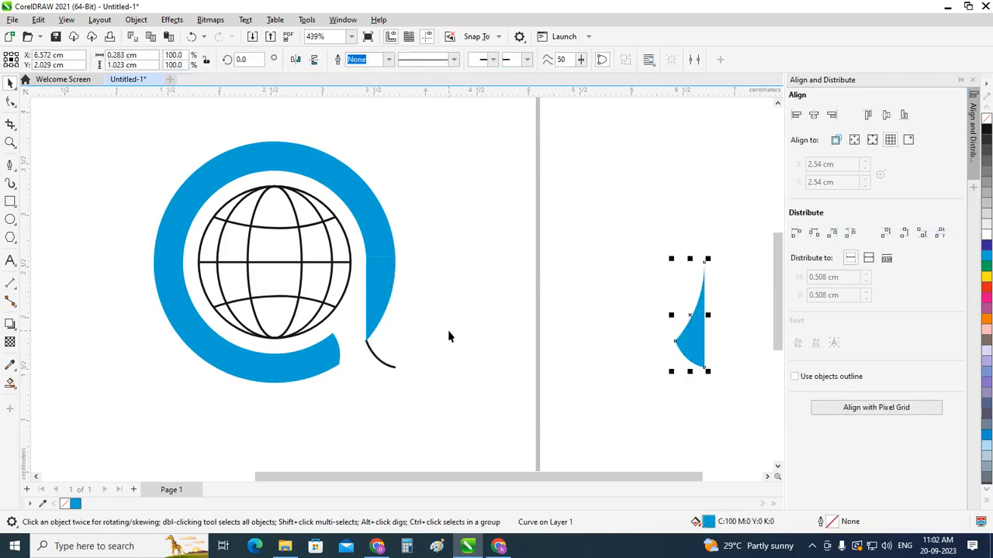
Step: Delete the exposed black curve under the bar and nudge the cyan piece 3 cm back to the left
left_click(387, 365)
left_click(386, 362)
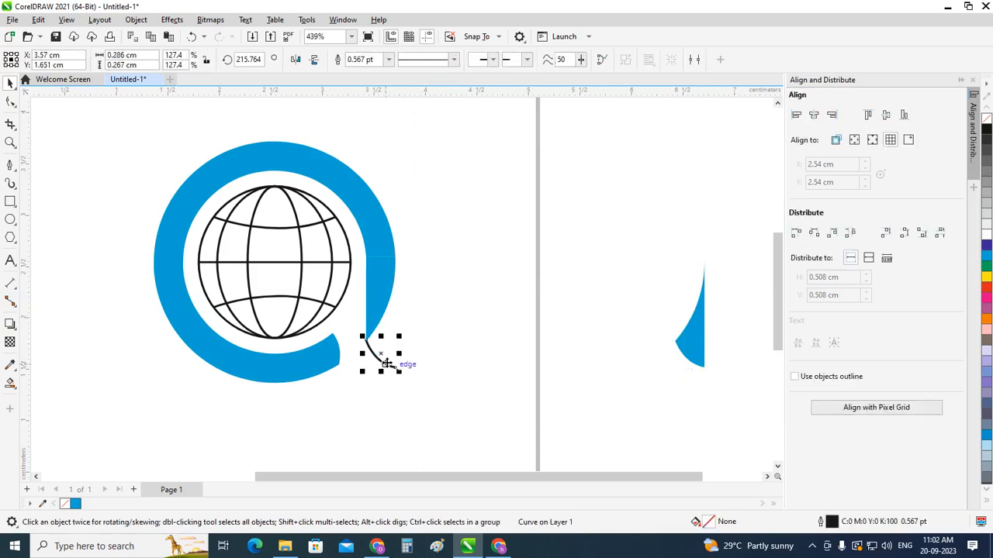
left_click(666, 372)
left_click(691, 349)
key("Left")
left_click(459, 378)
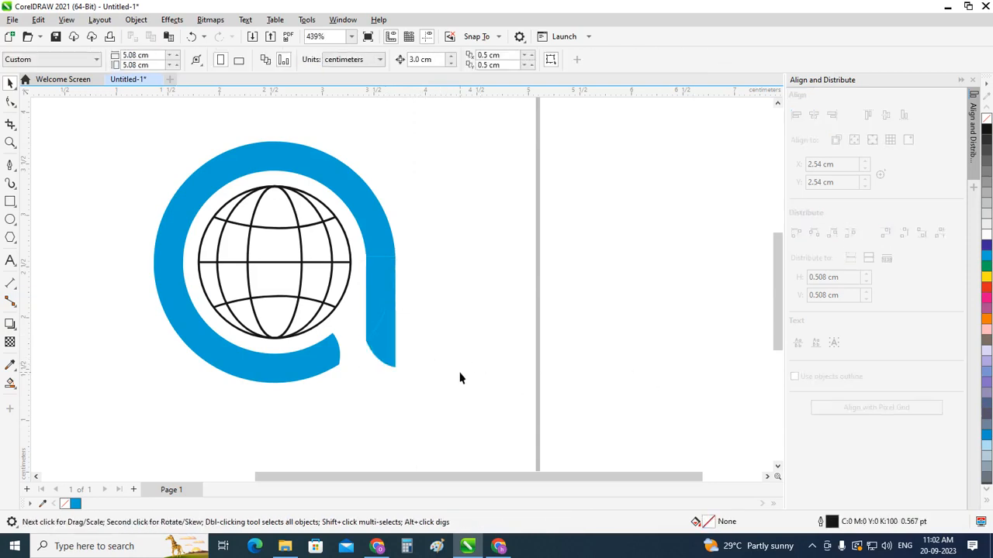
left_click(812, 546)
left_click(595, 228)
Step: Weld the ring and the two vertical bar pieces into one shape and fill it with orange
left_click(385, 329)
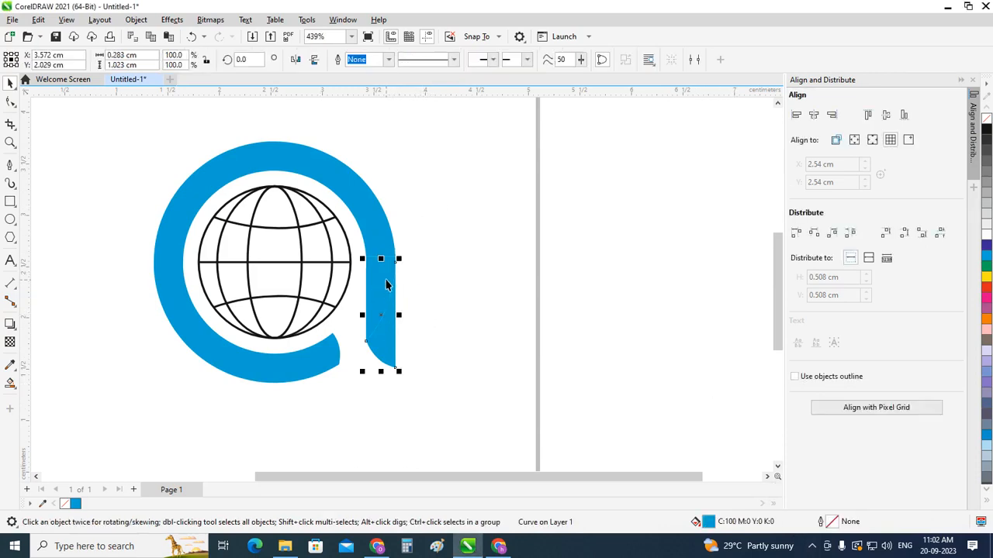
left_click(378, 255, "shift")
left_click(379, 225, "shift")
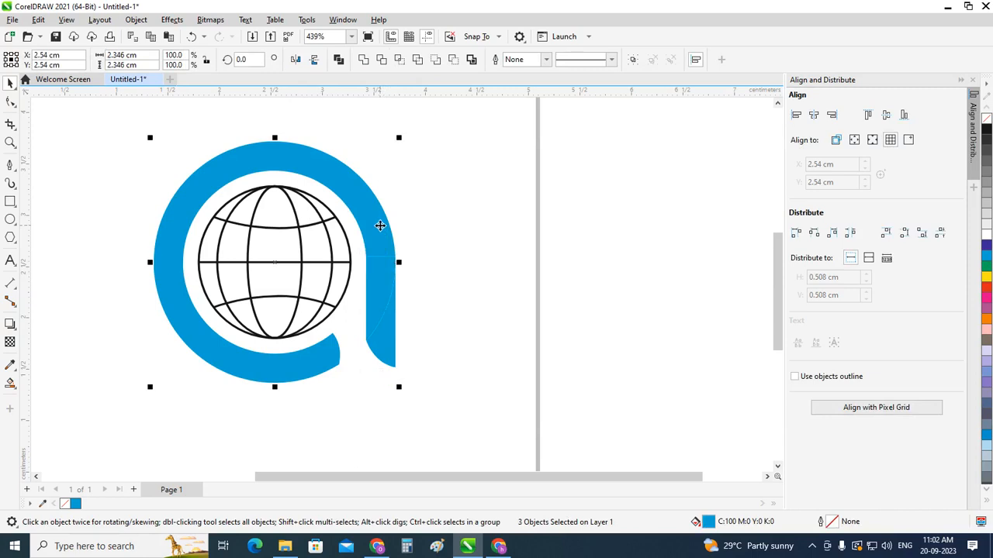
left_click(363, 59)
left_click(435, 250)
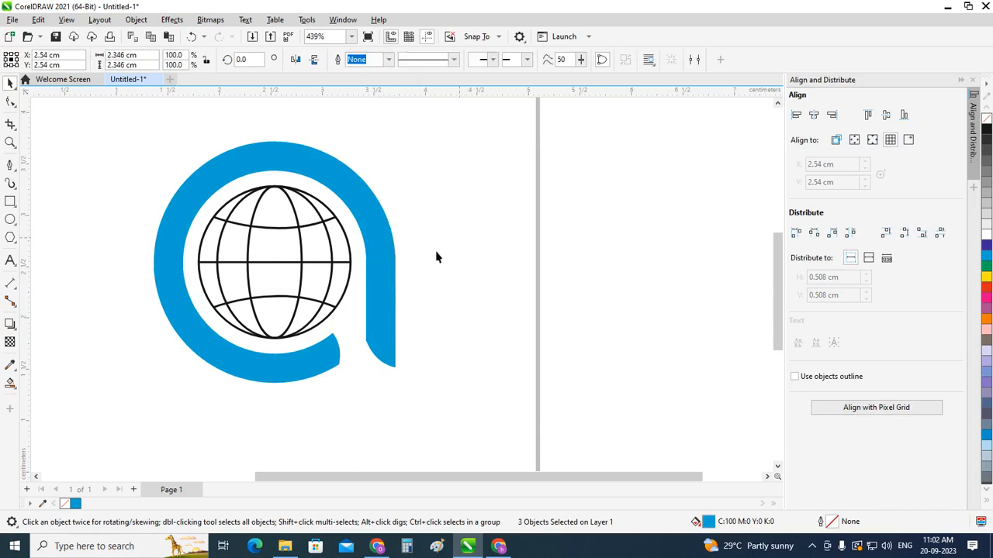
left_click(384, 239)
left_click(987, 319)
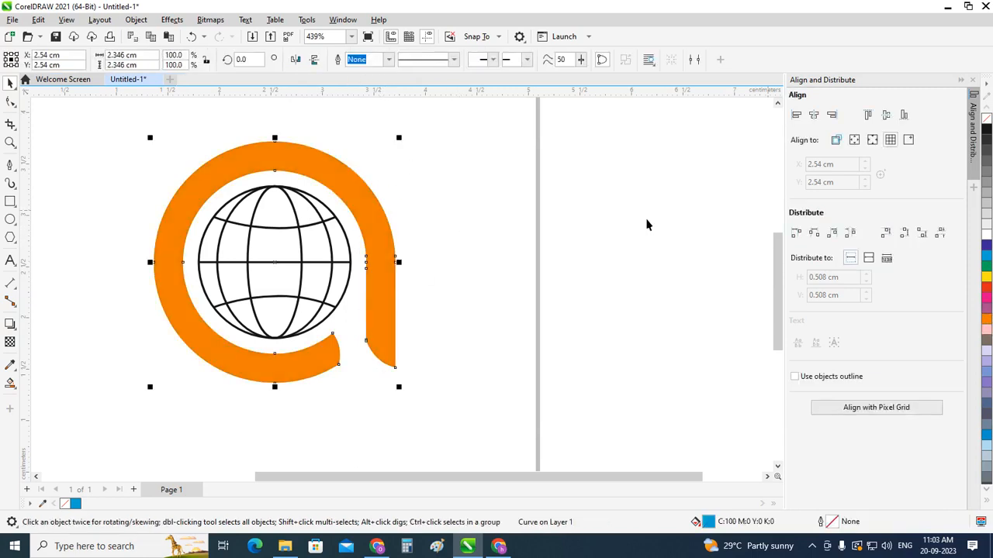
Step: Select the orange ring and the whole globe and group them into one logo object
left_click(567, 282)
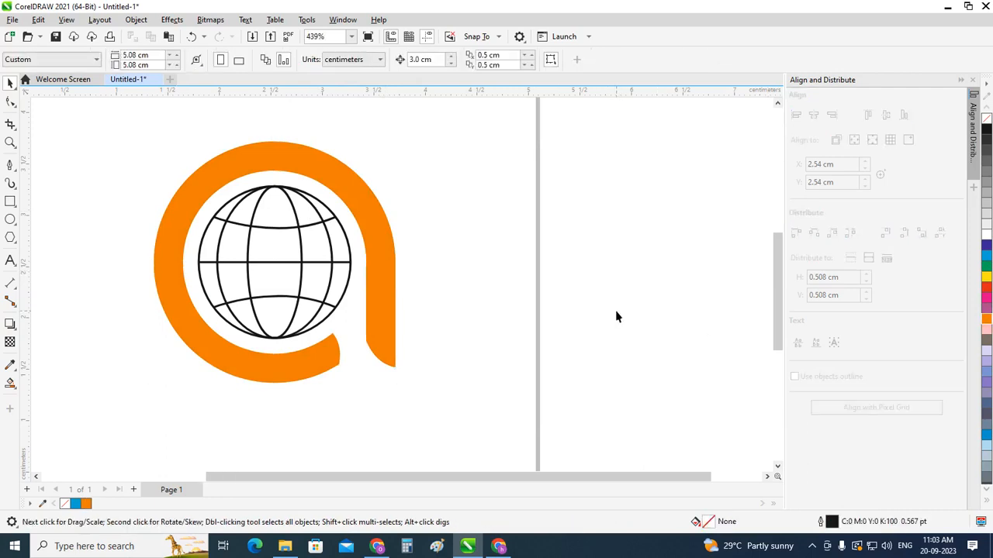
scroll(615, 315, "down", 1)
scroll(354, 310, "up", 2)
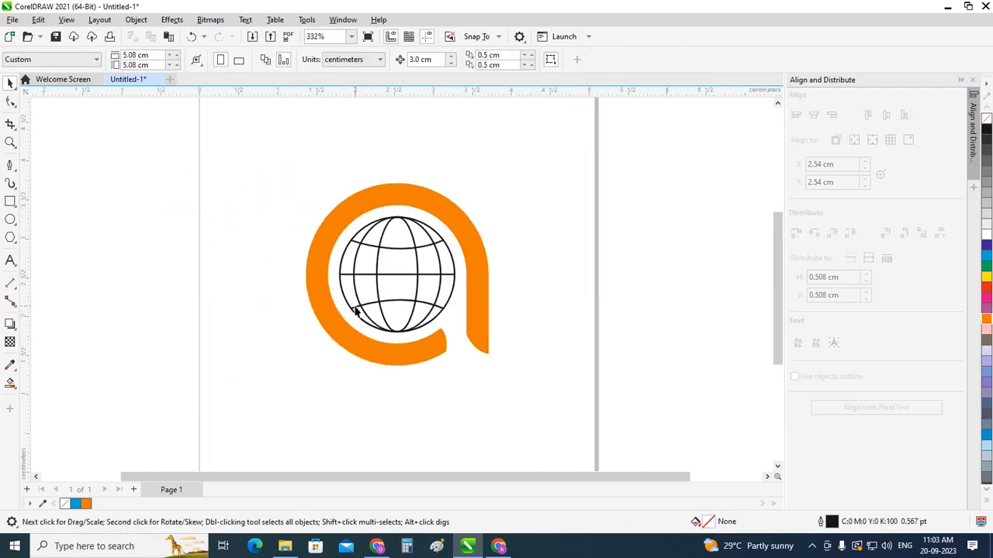
scroll(336, 194, "down", 1)
left_click_drag(297, 149, 556, 421)
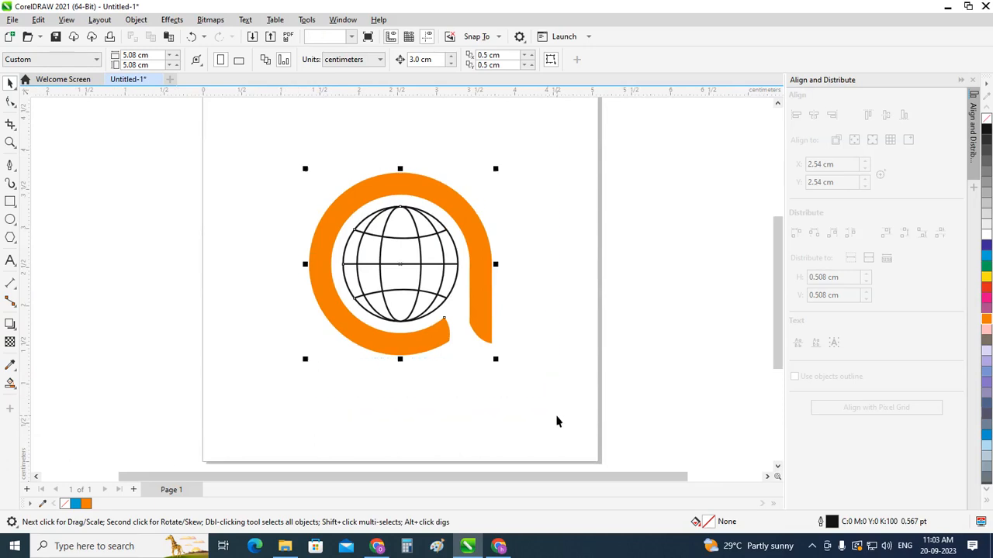
key("ctrl+g")
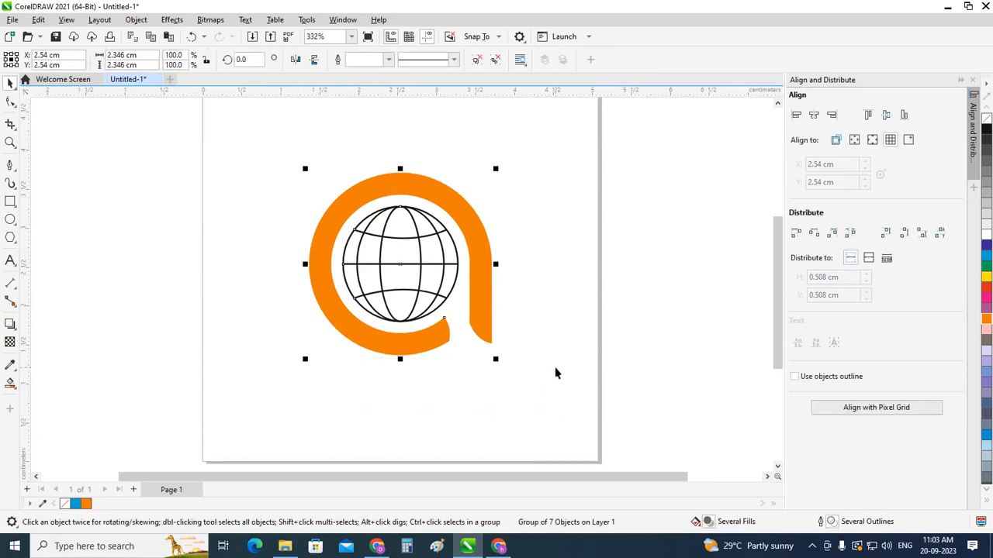
Step: Move the logo group straight up on the page so its centre sits at about Y 3.39 cm
scroll(481, 348, "down", 2)
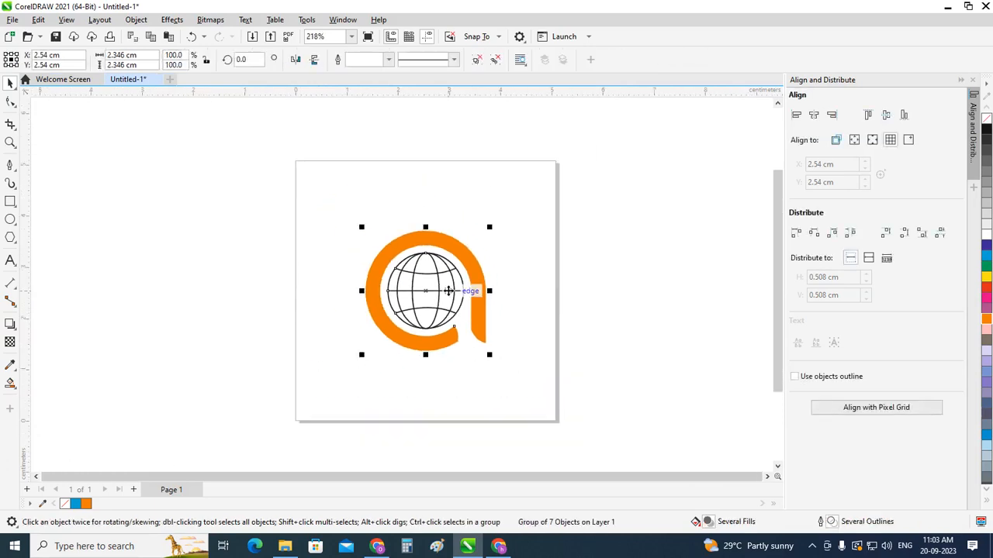
scroll(452, 323, "up", 1)
left_click_drag(452, 323, 452, 273)
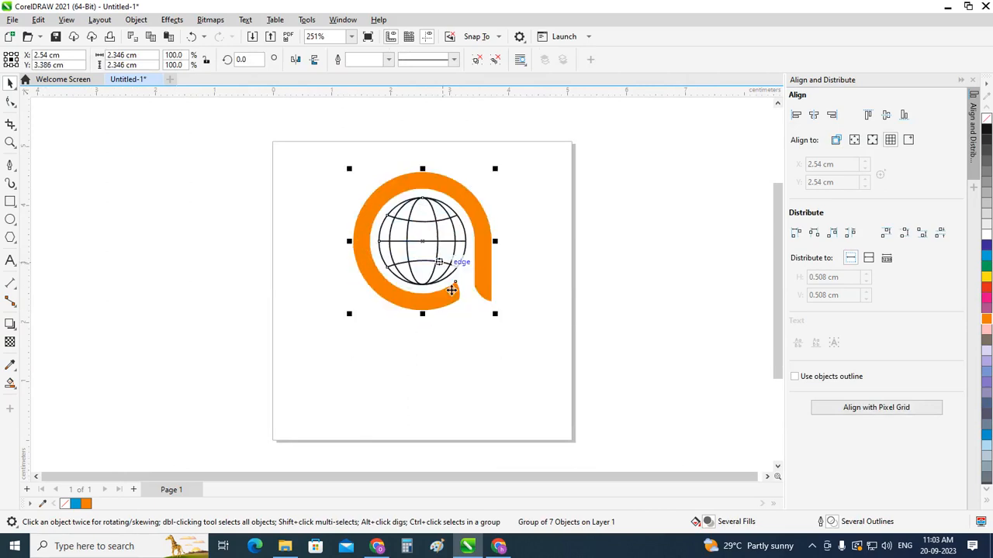
left_click(532, 236)
scroll(495, 306, "up", 1)
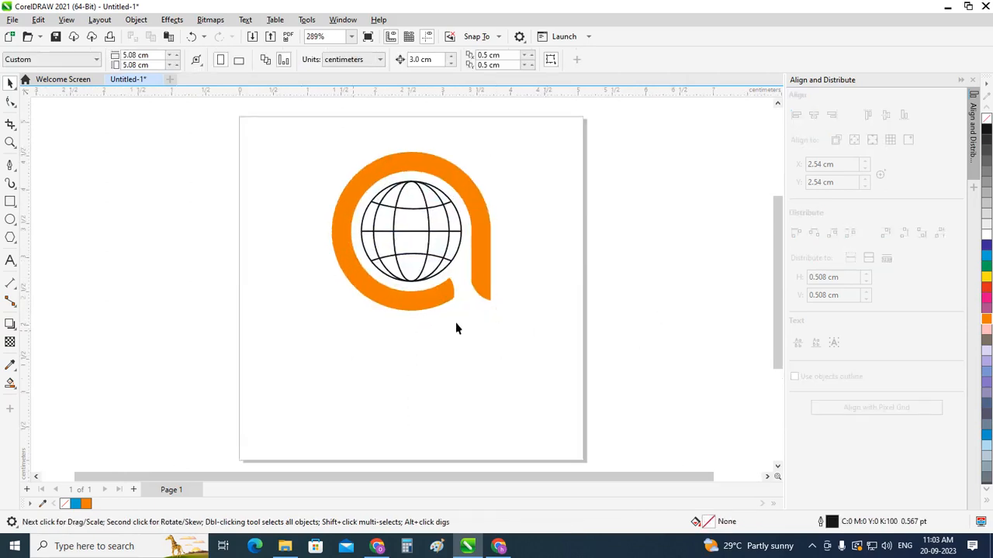
Step: Add the artistic text "Aarti industries" in 24 pt Arial below the logo
left_click(10, 261)
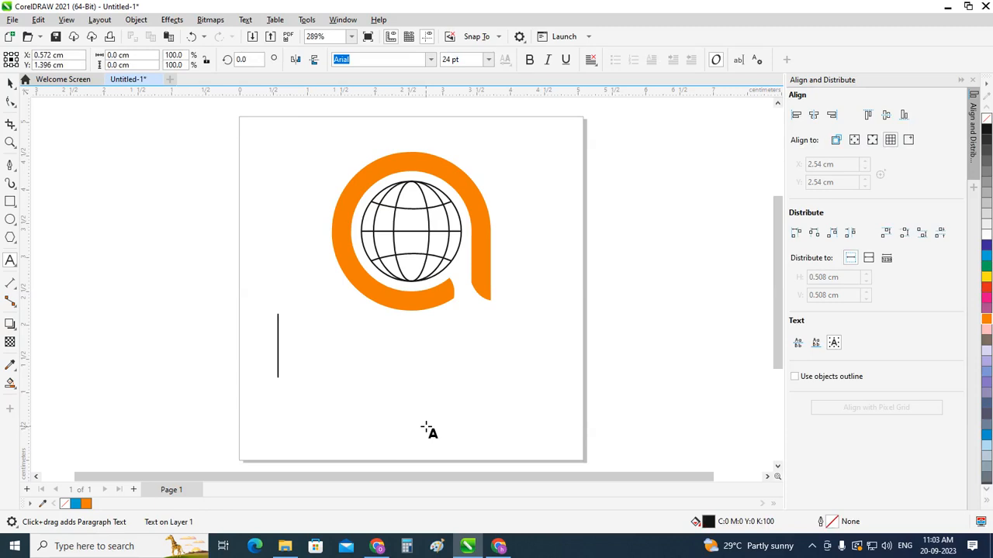
type("aa")
key("BackSpace")
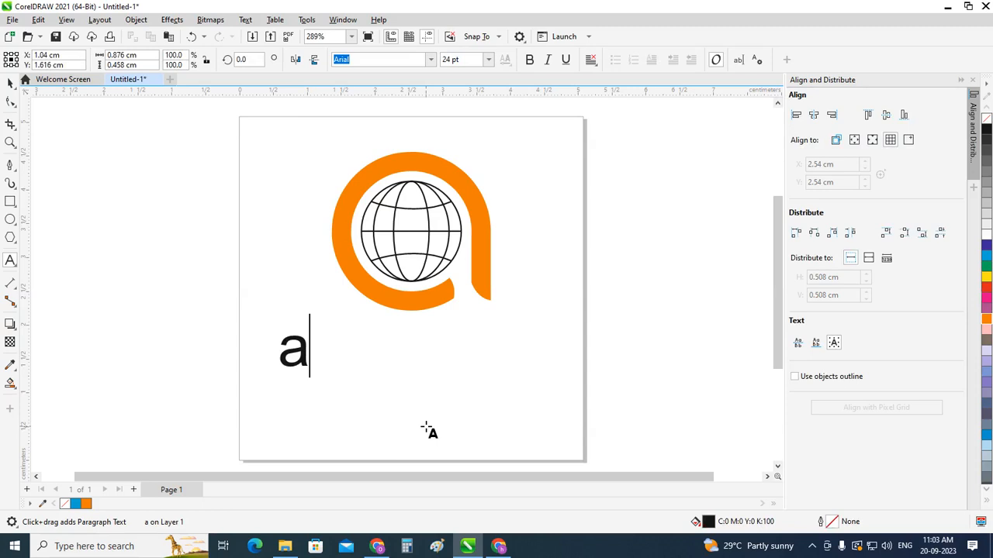
key("BackSpace")
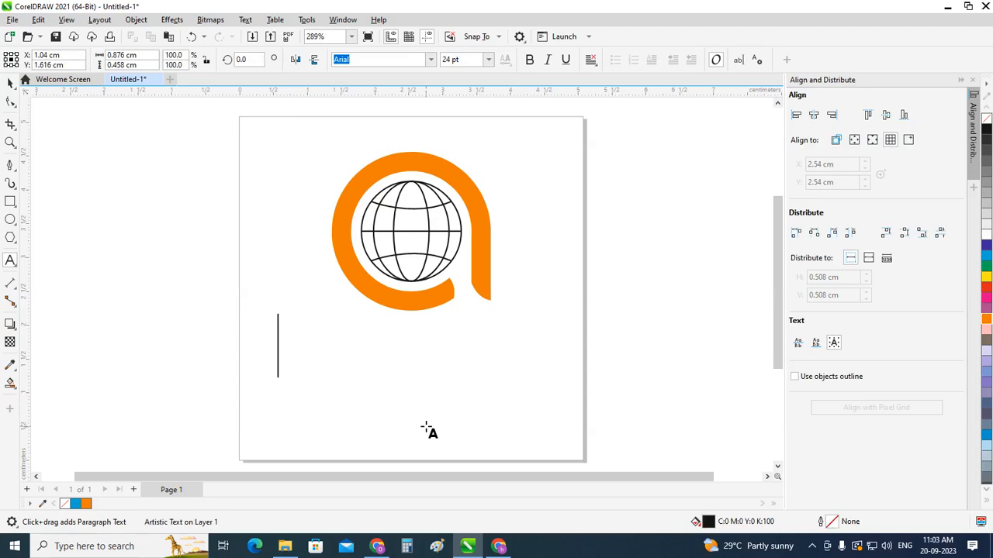
type("Aa")
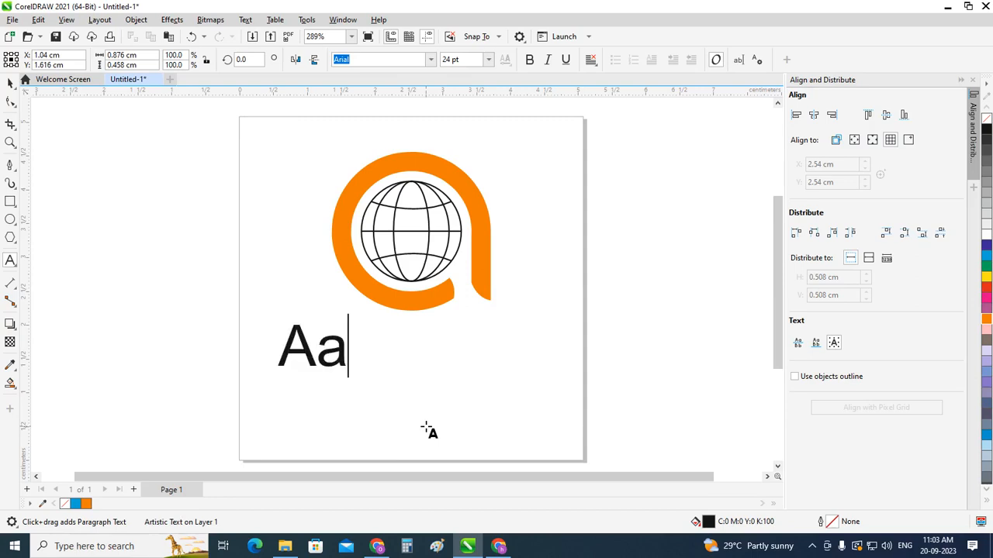
type("rt")
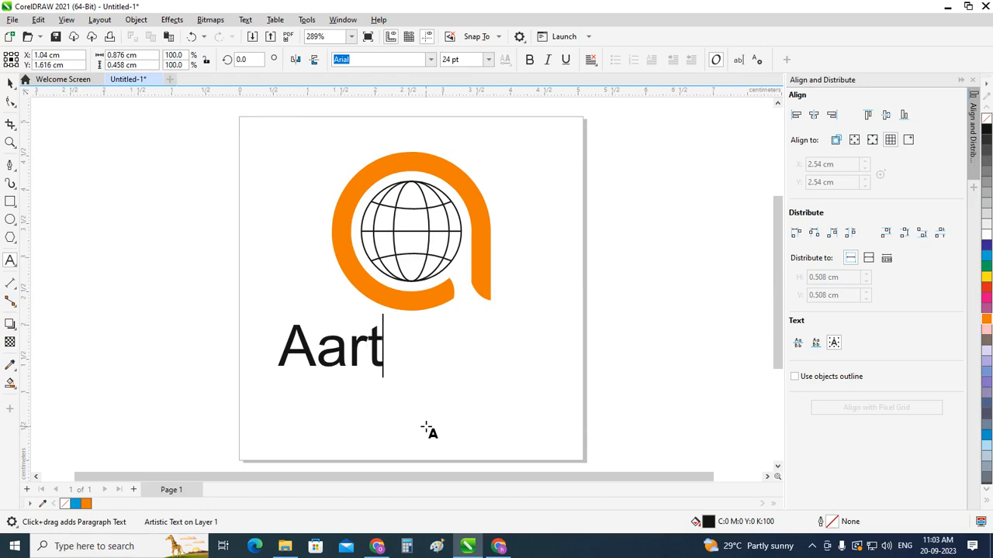
type("i in")
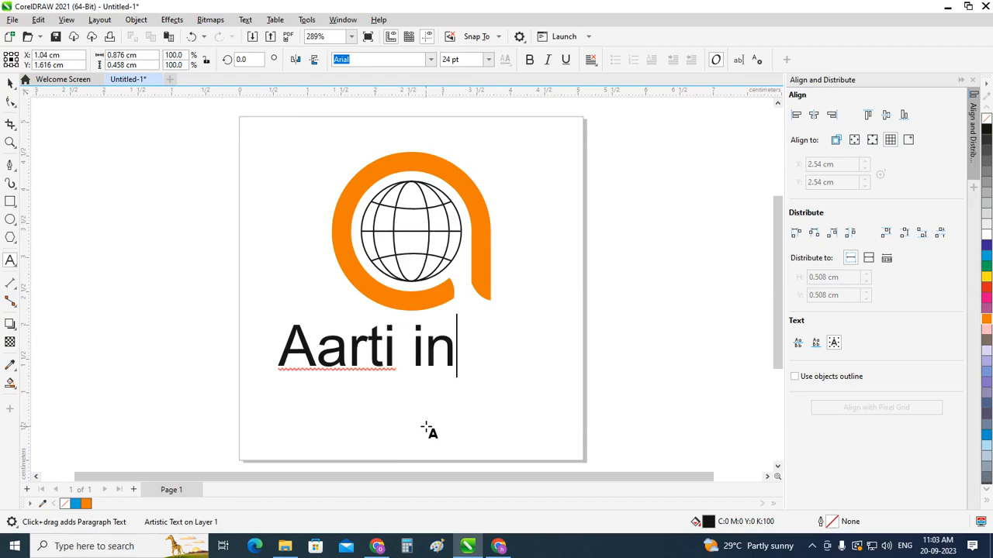
type("d")
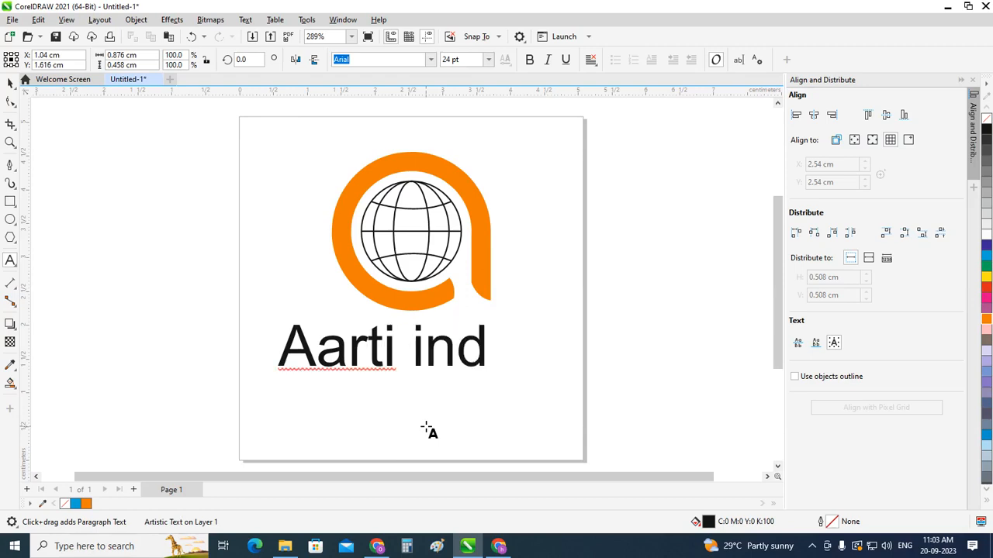
type("us")
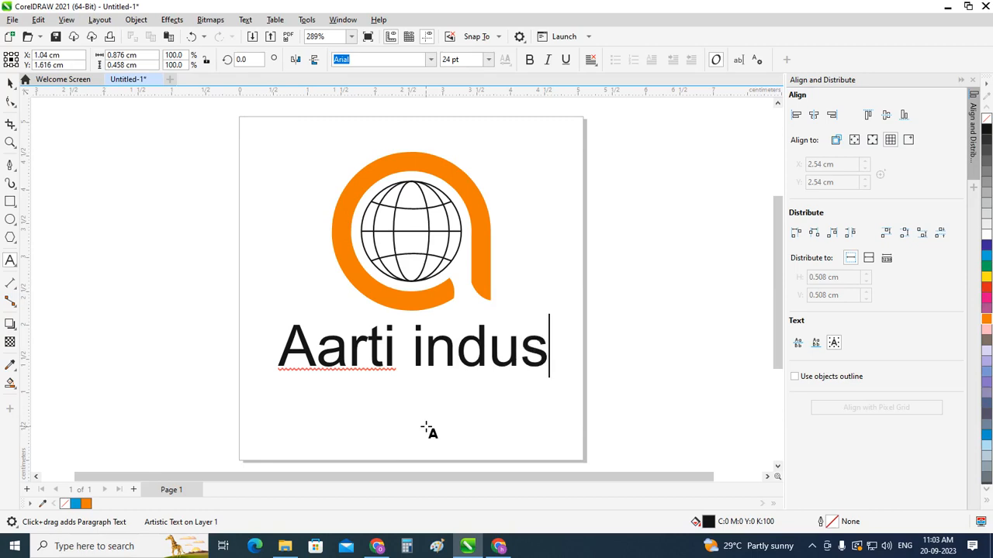
type("tr")
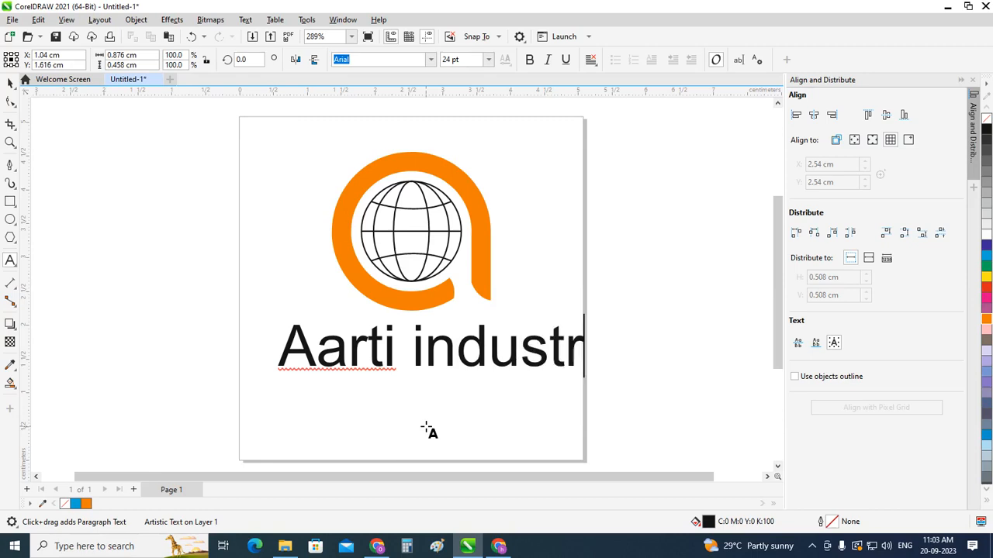
type("ies")
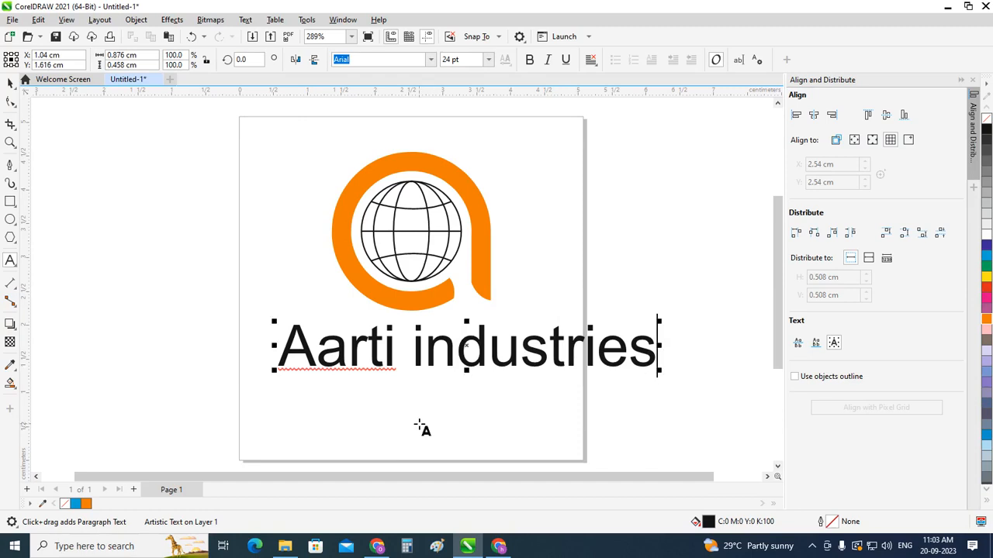
Step: Make the company name text bold and change its case to Title Case
left_click(11, 83)
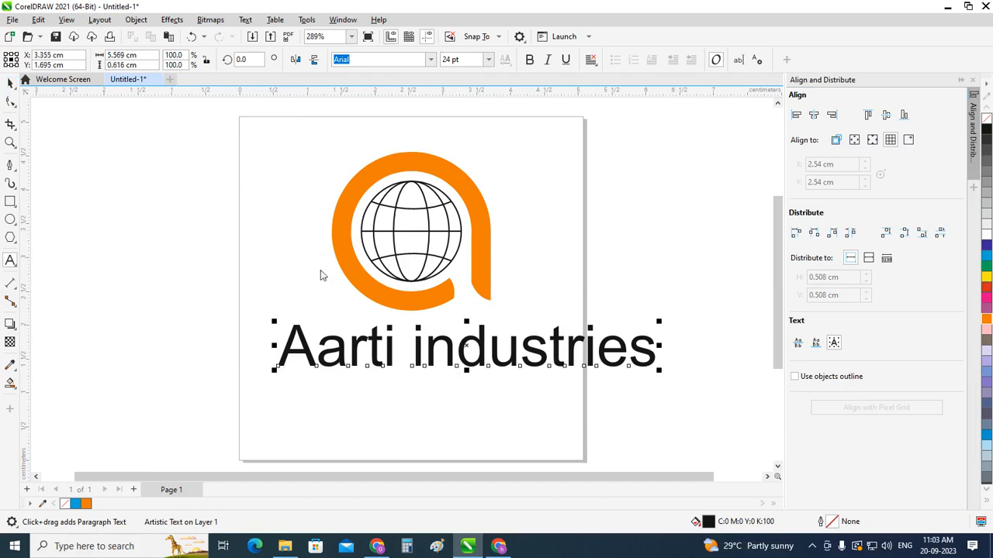
left_click(529, 60)
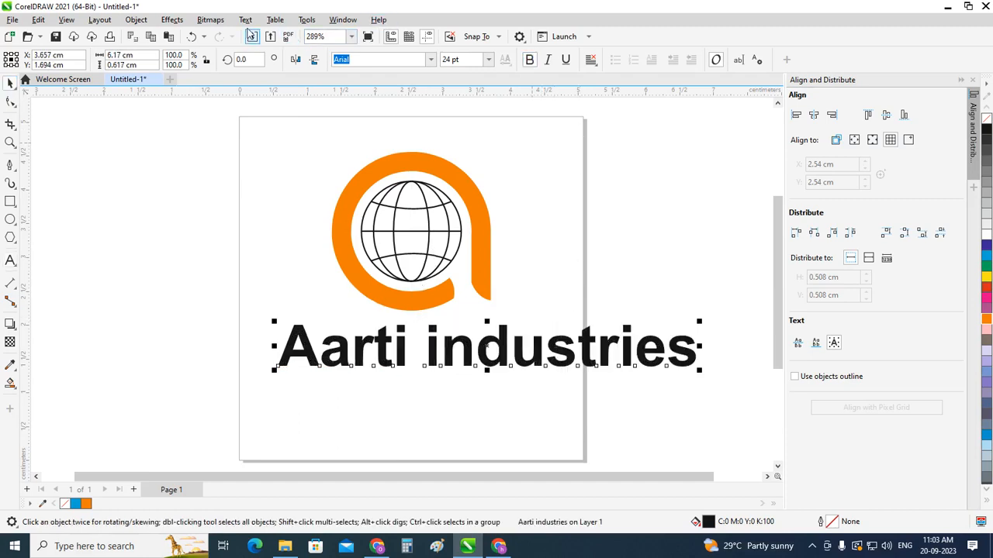
left_click(245, 19)
left_click(271, 341)
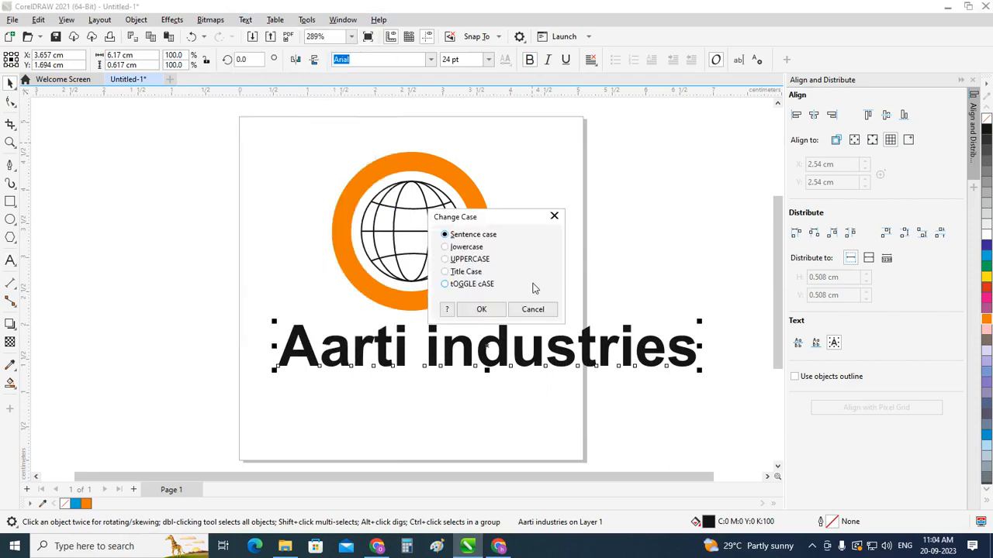
left_click(469, 272)
left_click(481, 309)
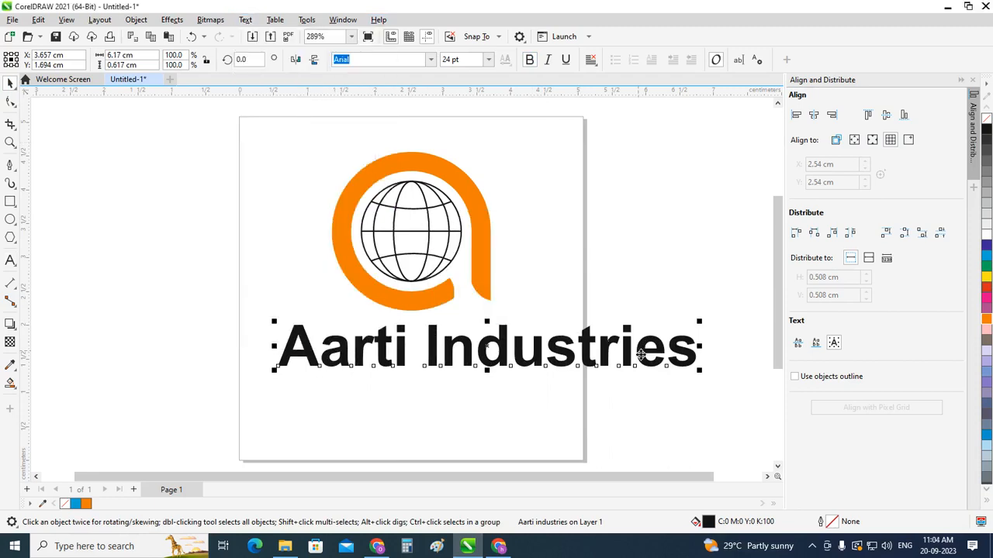
Step: Select all characters of the company name and apply Title Case to them again
left_click(670, 278)
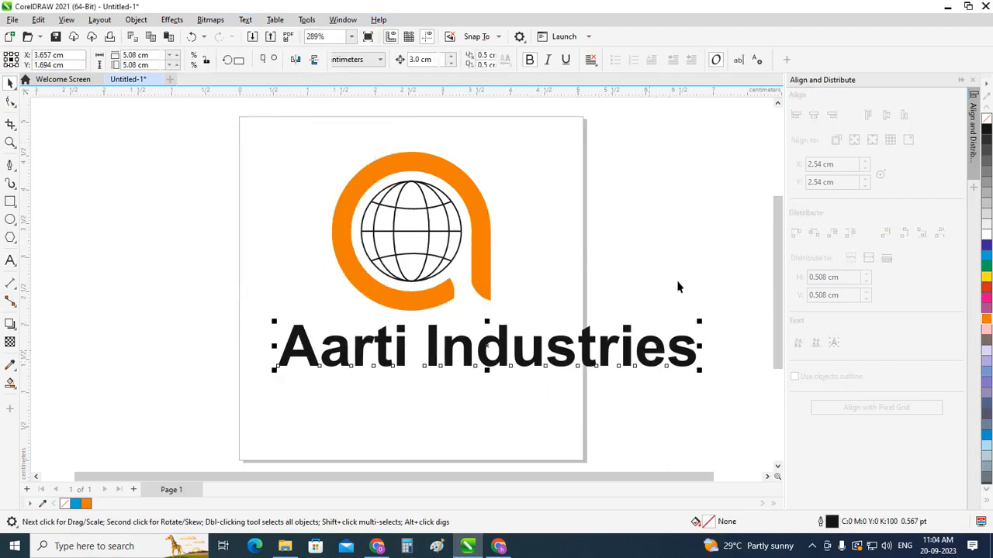
key("F8")
key("ctrl+a")
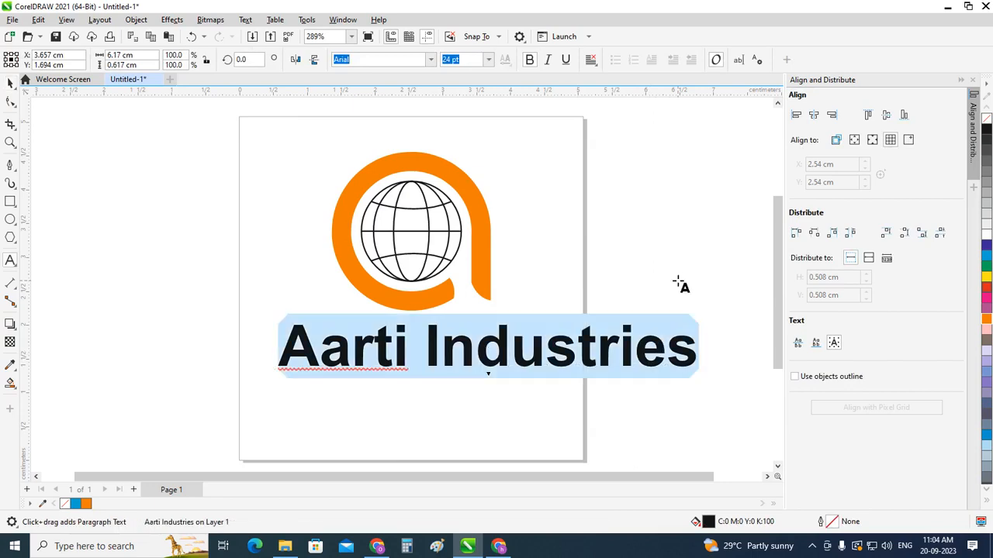
left_click(245, 19)
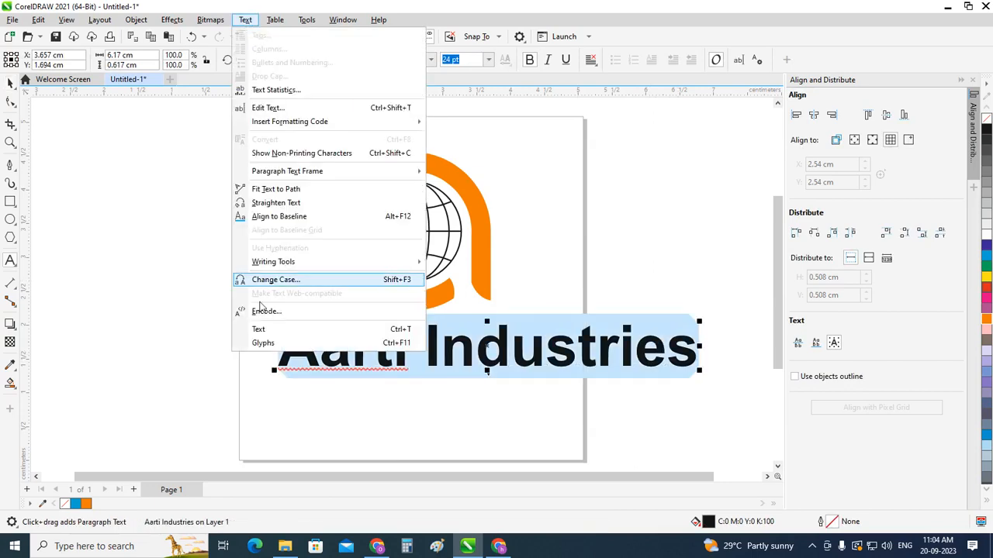
left_click(261, 280)
left_click(478, 272)
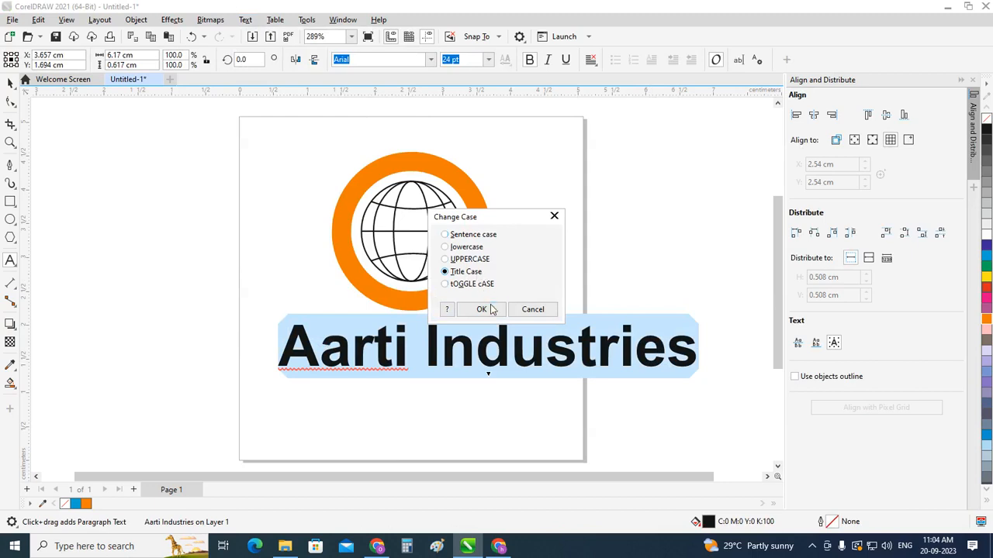
left_click(490, 309)
Step: Shrink the company name to fit within the page width and move it centrally below the logo
left_click(11, 83)
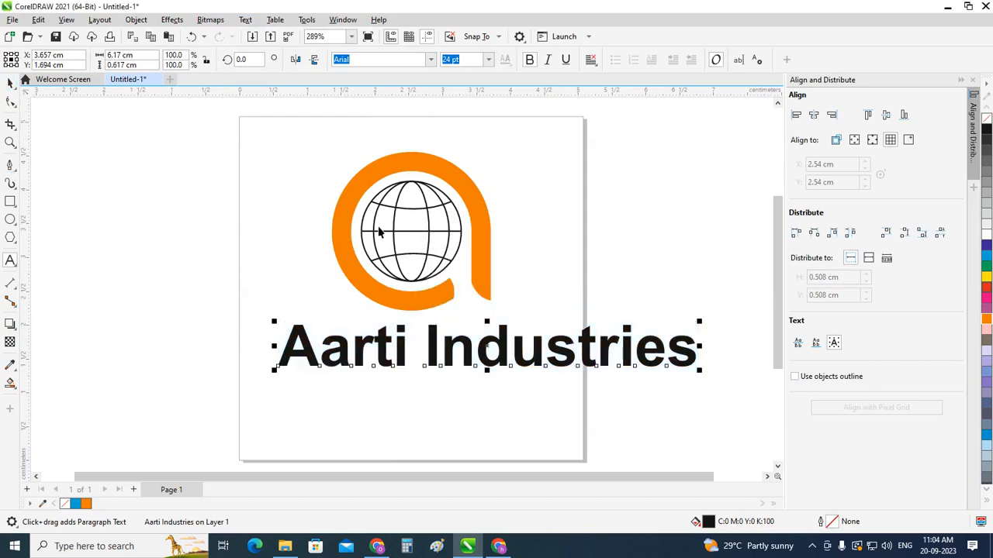
left_click_drag(699, 370, 602, 382)
left_click_drag(487, 350, 405, 361)
left_click(314, 151)
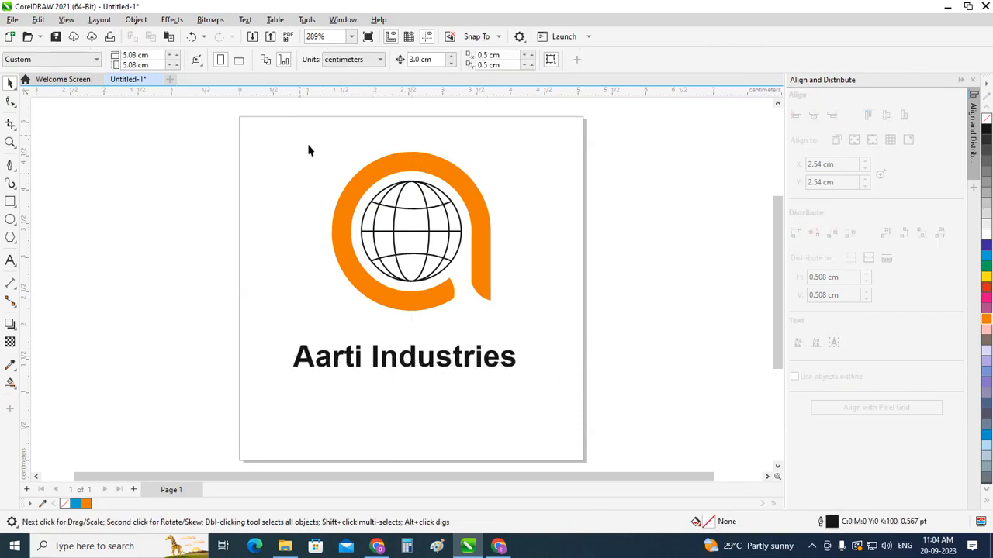
Step: Shrink the logo group to about 1.3 cm wide and place it centrally just above the company name
left_click_drag(301, 138, 455, 267)
left_click_drag(423, 239, 412, 288)
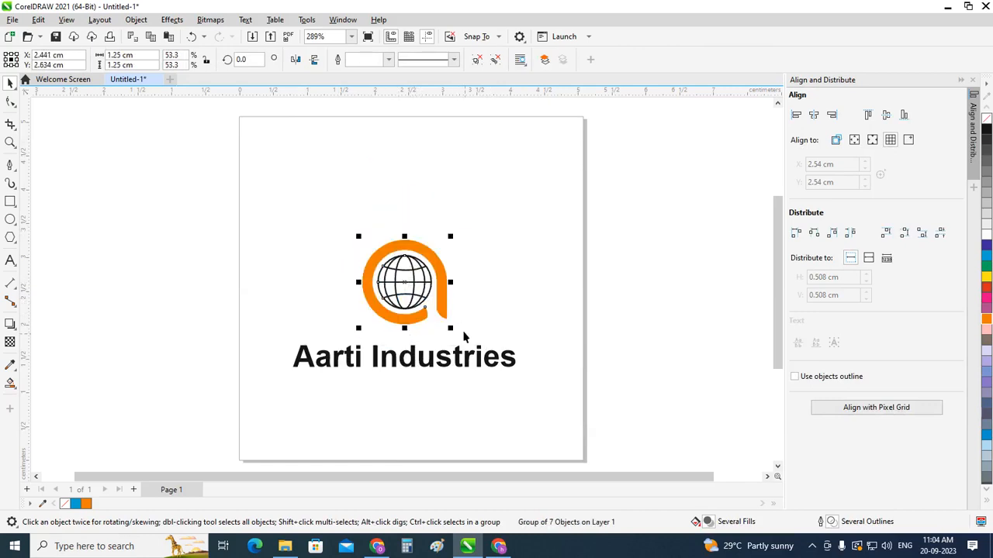
left_click_drag(451, 327, 467, 359)
Step: Ungroup the logo into its separate ring and globe objects
scroll(430, 301, "up", 4)
scroll(496, 313, "up", 3)
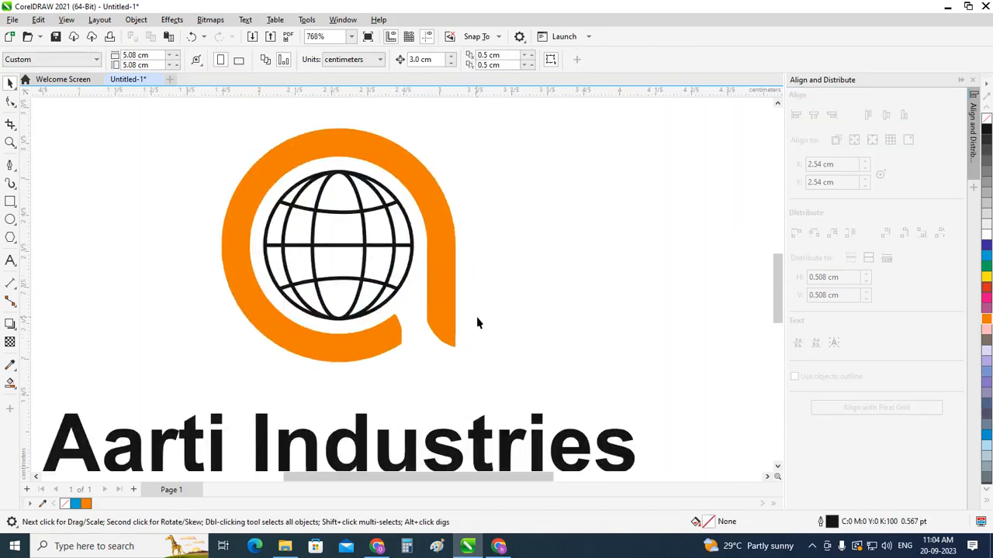
left_click(441, 305)
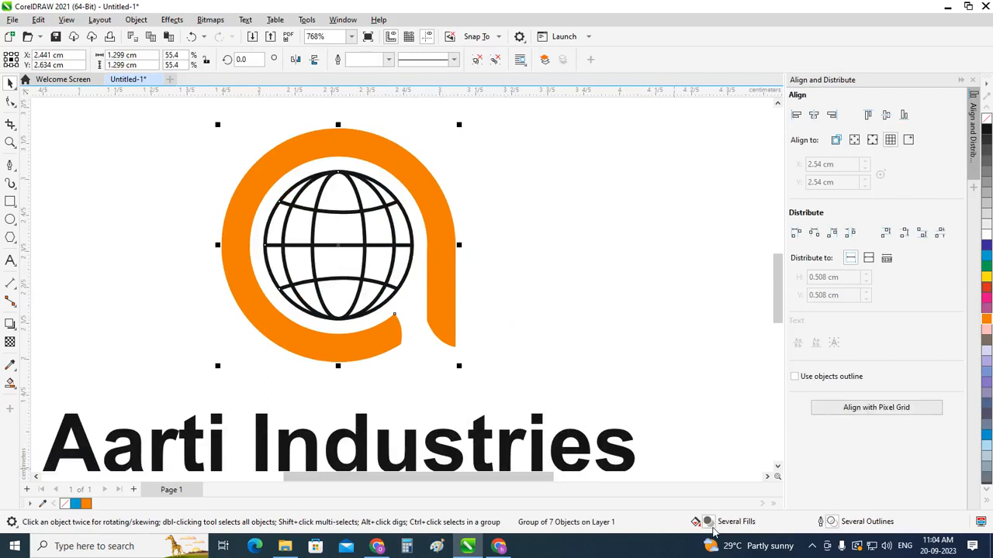
left_click(476, 60)
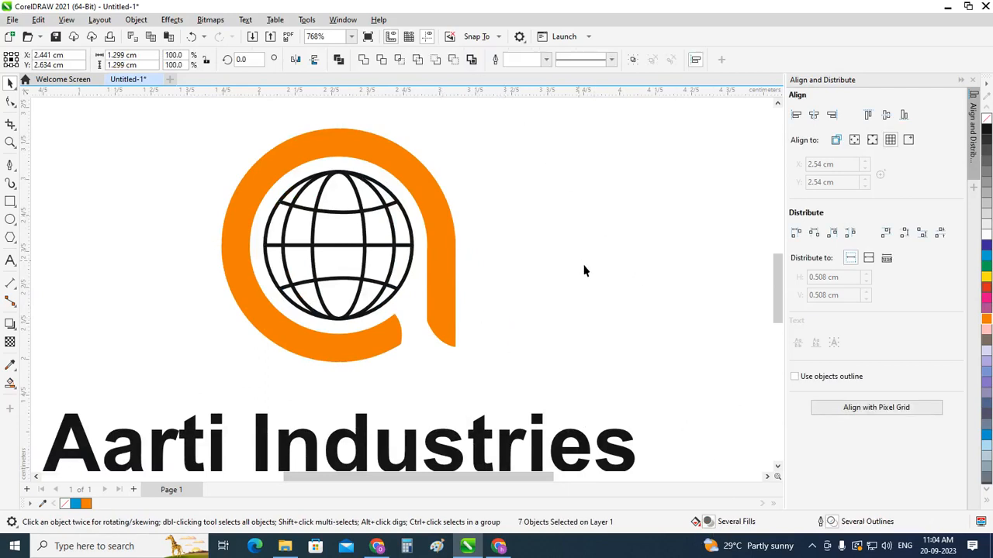
Step: Change the a-shaped ring's uniform orange fill to a fountain fill
left_click(430, 293)
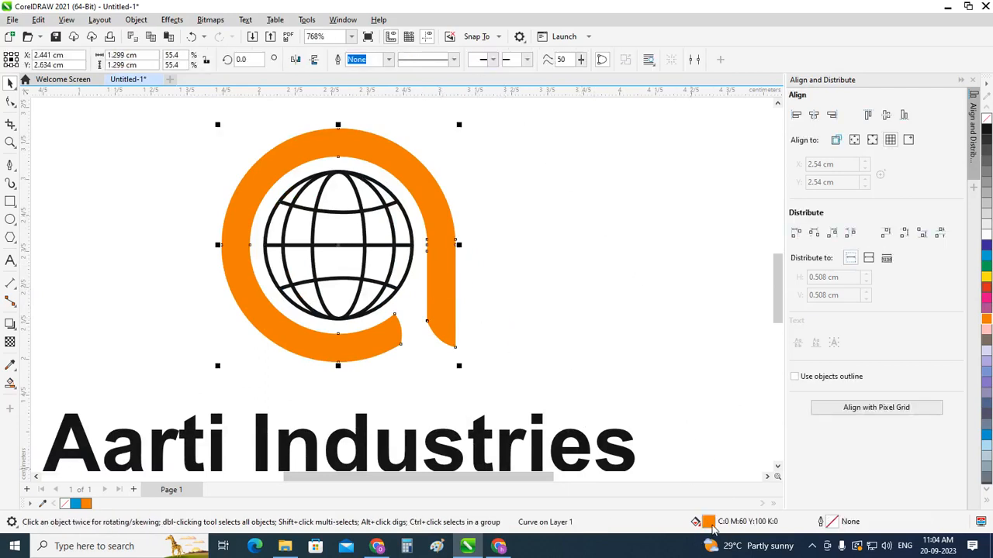
key("shift+F11")
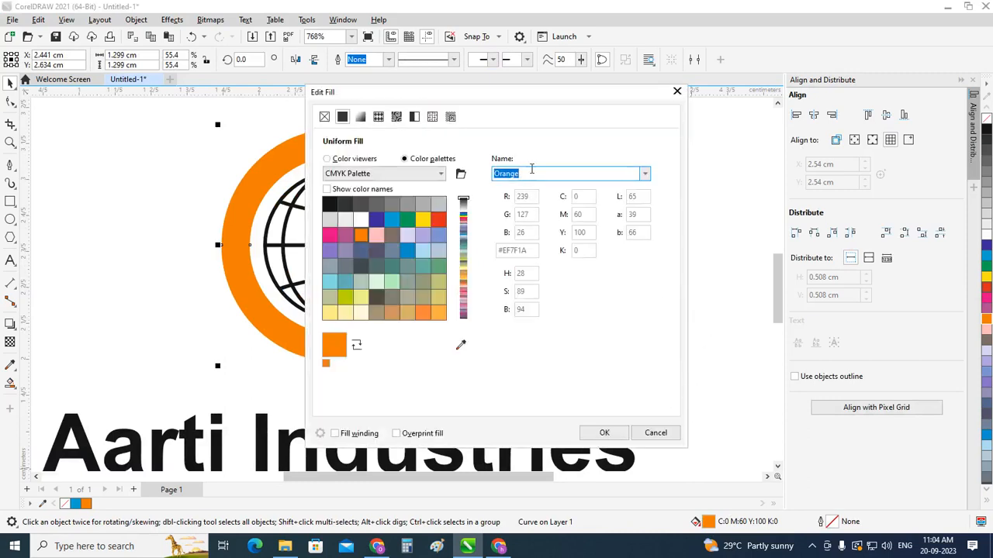
left_click_drag(523, 103, 753, 112)
left_click(583, 169)
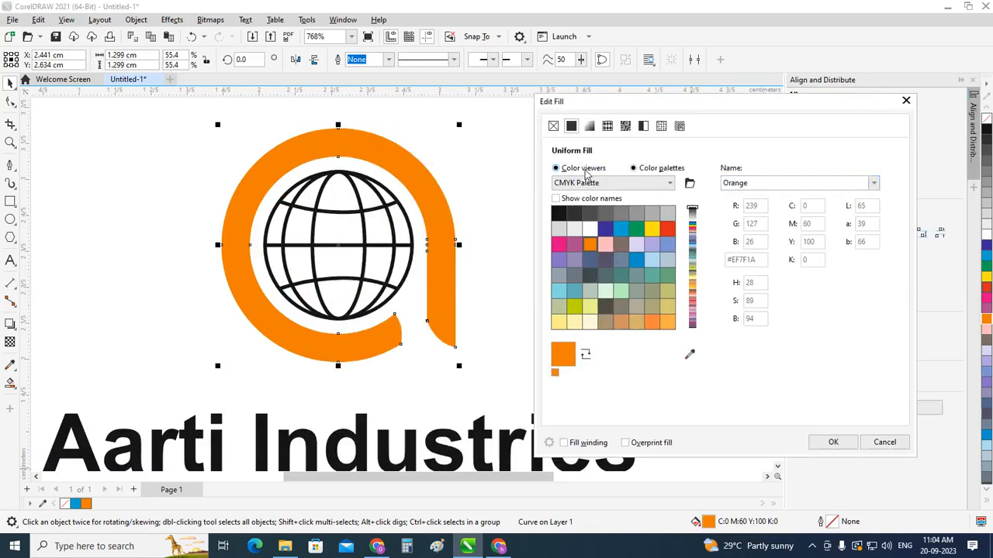
left_click(588, 126)
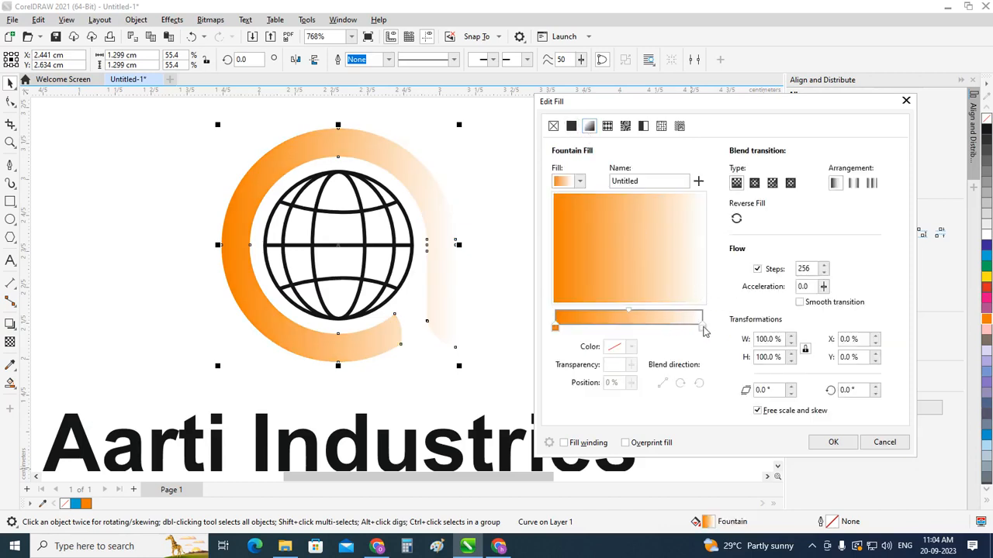
Step: Set the gradient's end colour to yellow with CMYK 8, 0, 94, 0 and enable smooth transition
left_click(702, 326)
left_click(616, 348)
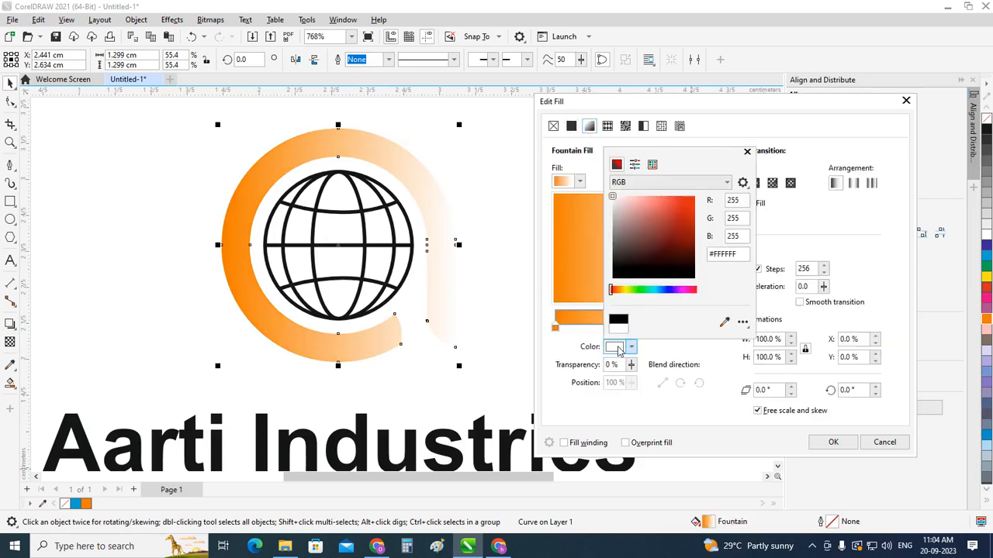
left_click(634, 166)
left_click(616, 165)
left_click(727, 183)
left_click(713, 196)
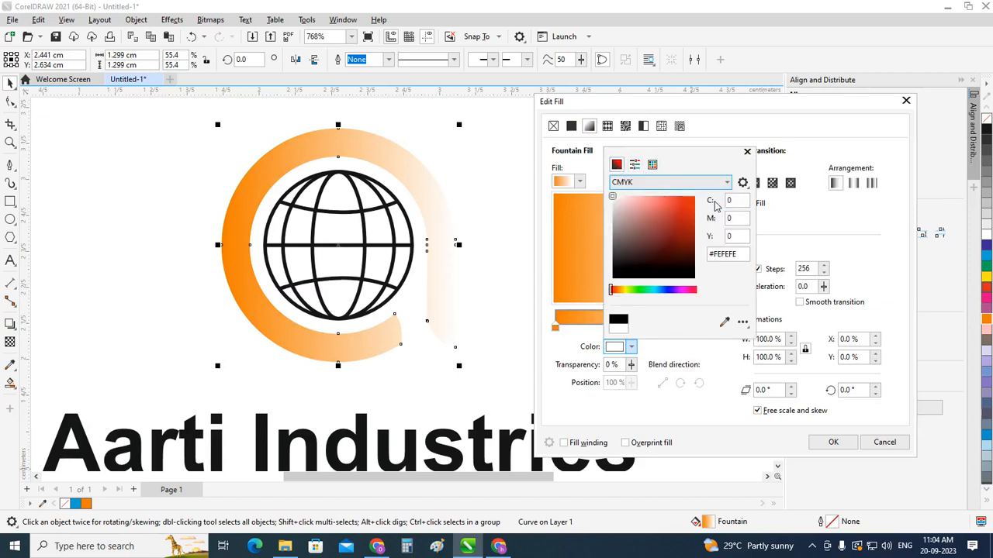
left_click(611, 287)
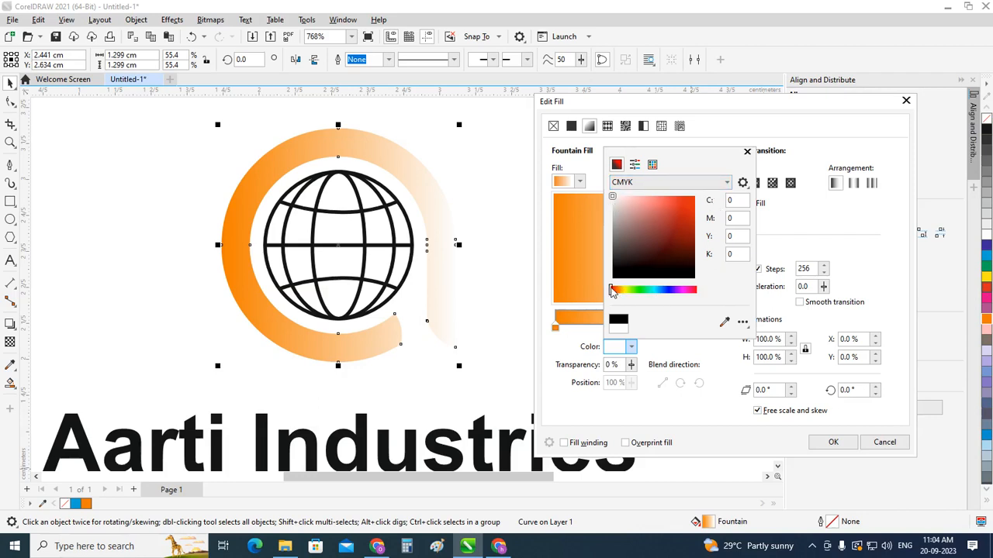
left_click_drag(611, 291, 626, 292)
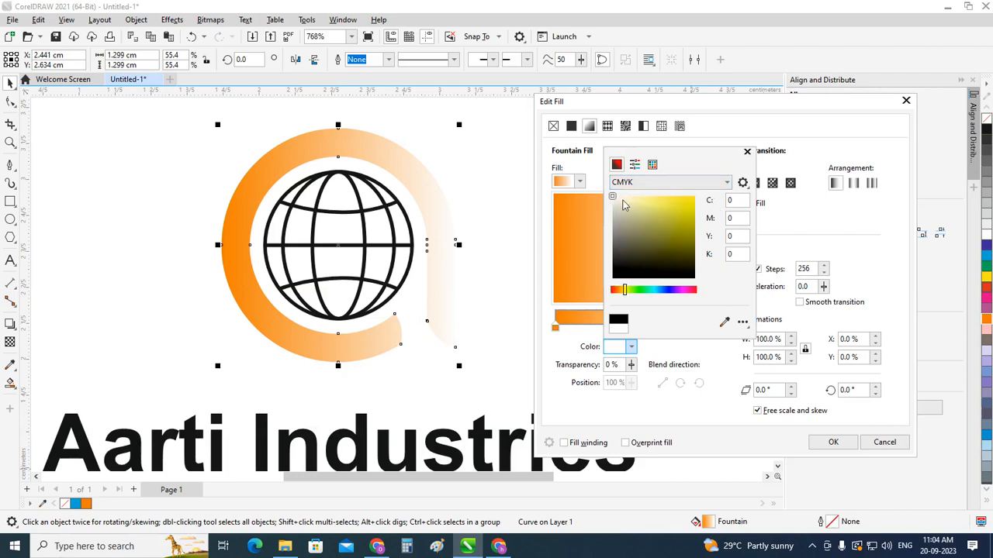
left_click_drag(614, 198, 707, 202)
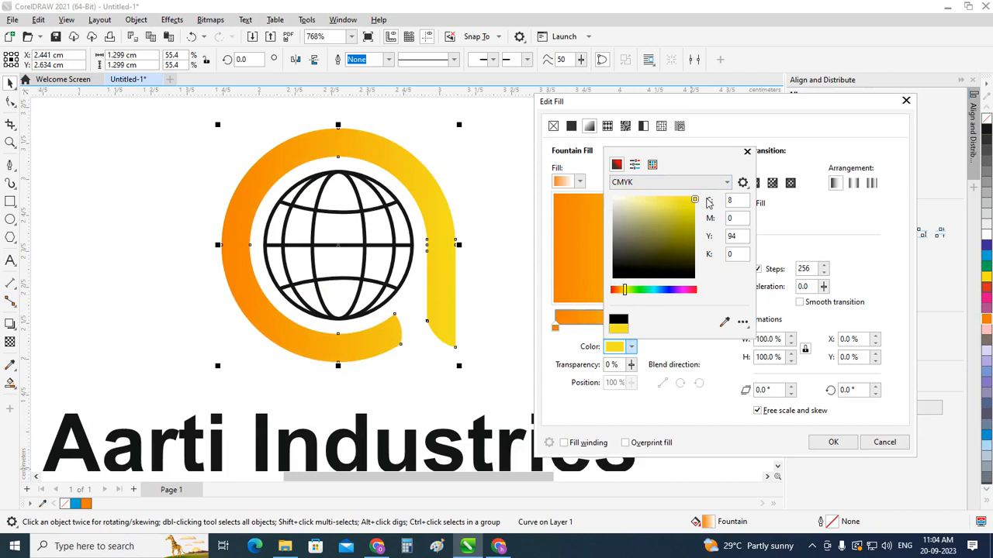
left_click(746, 151)
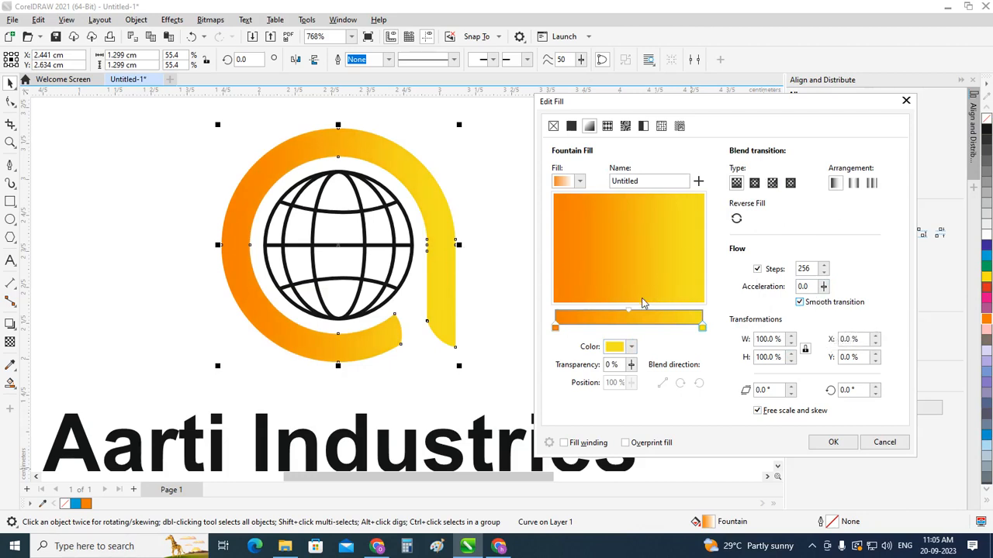
Step: Rotate the ring's gradient to 321°, set its midpoint position to 42% and apply the fill
double_click(629, 315)
left_click_drag(630, 314, 654, 313)
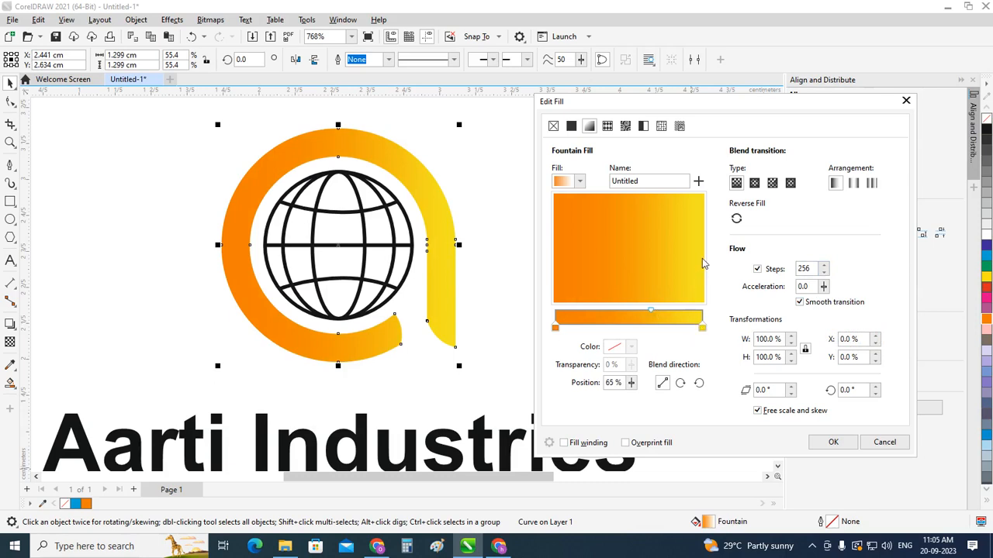
left_click_drag(692, 276, 693, 290)
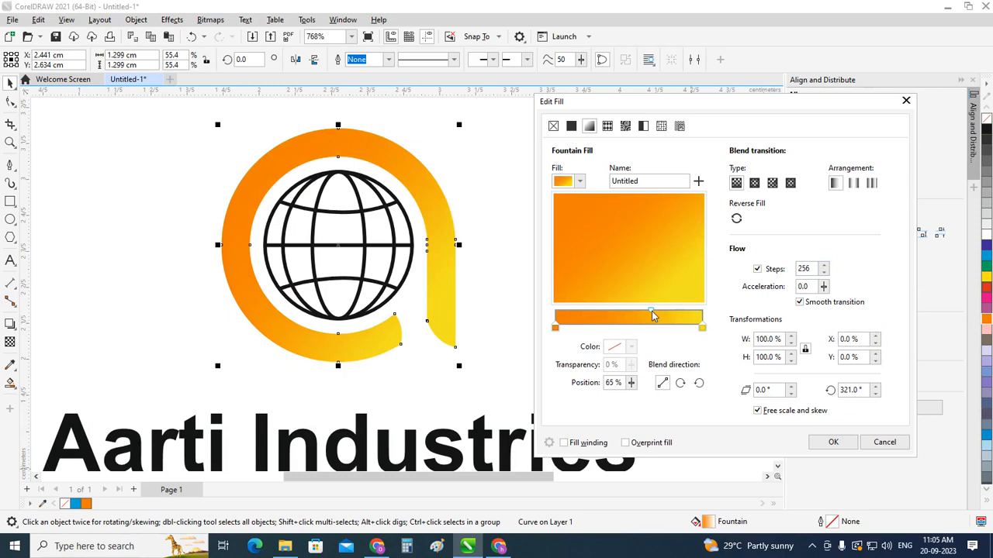
left_click_drag(651, 314, 618, 311)
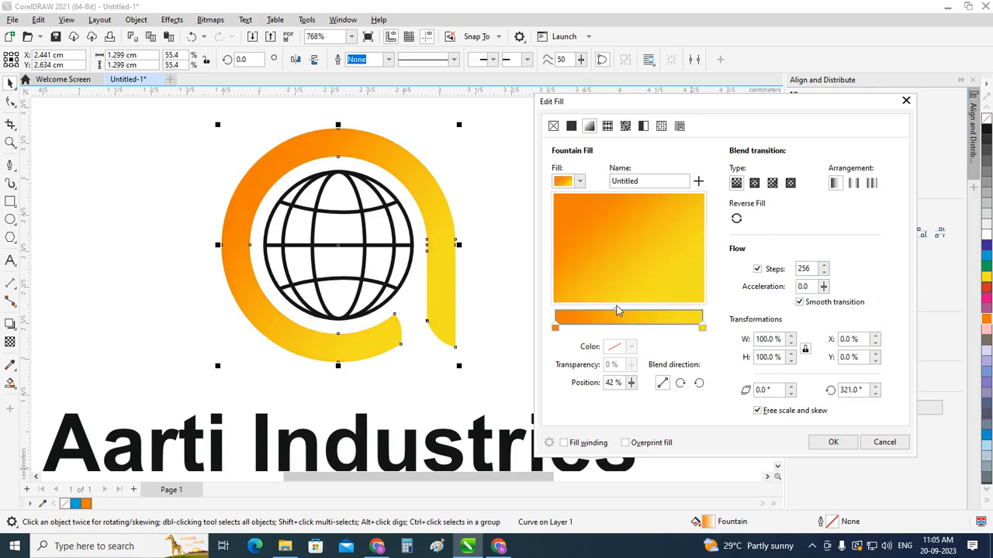
left_click(830, 442)
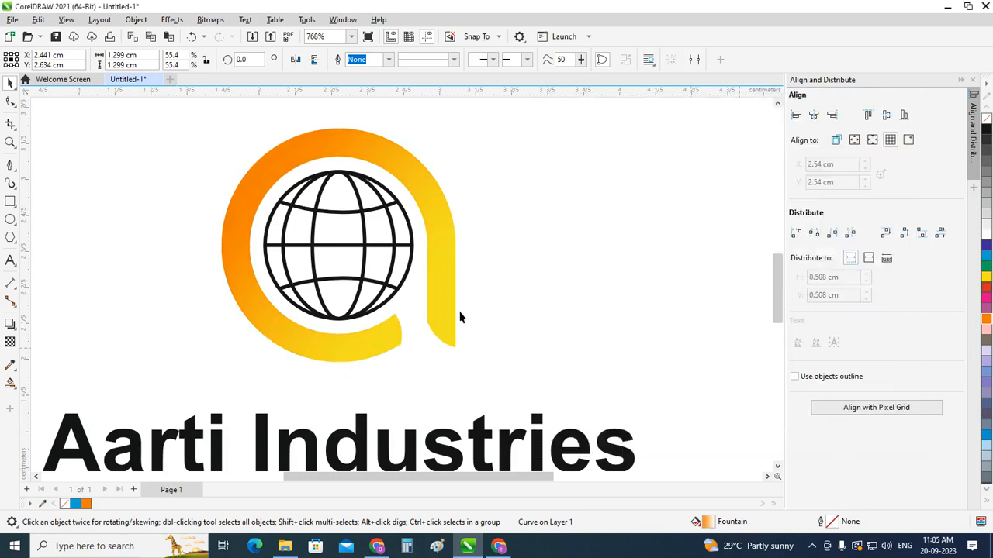
scroll(578, 319, "down", 1)
scroll(578, 320, "down", 1)
left_click(586, 259)
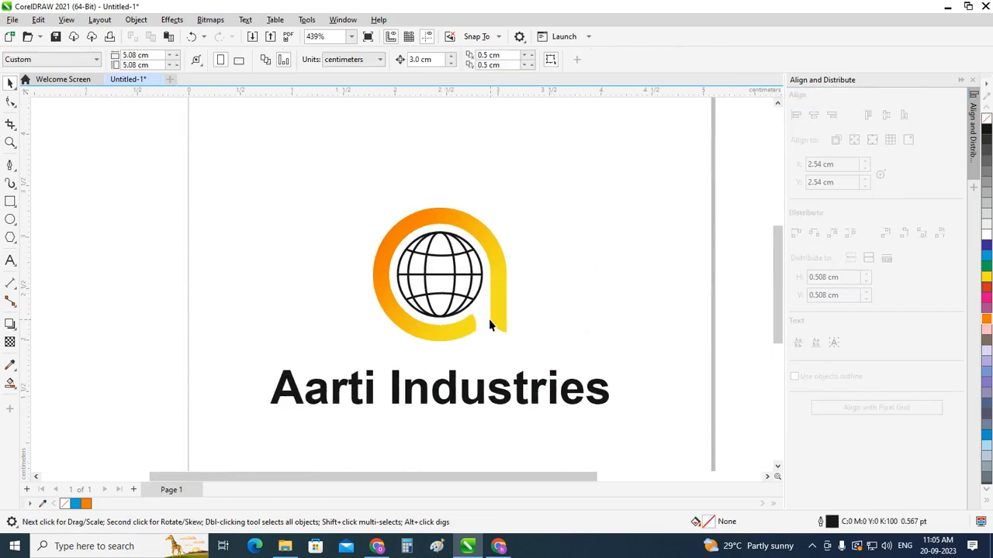
Step: Try deleting the globe's outer circle and undo the deletion
scroll(489, 318, "up", 1)
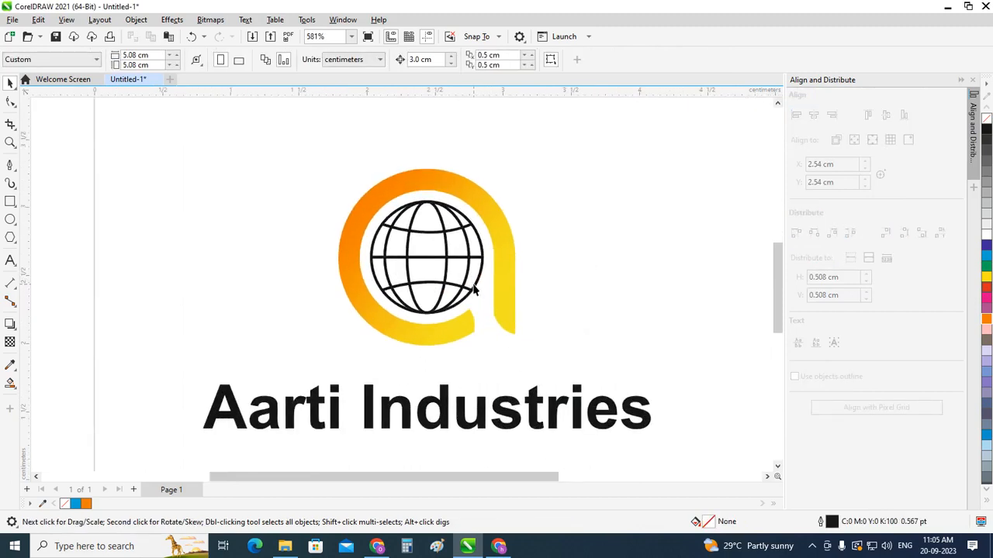
left_click(474, 289)
key("Delete")
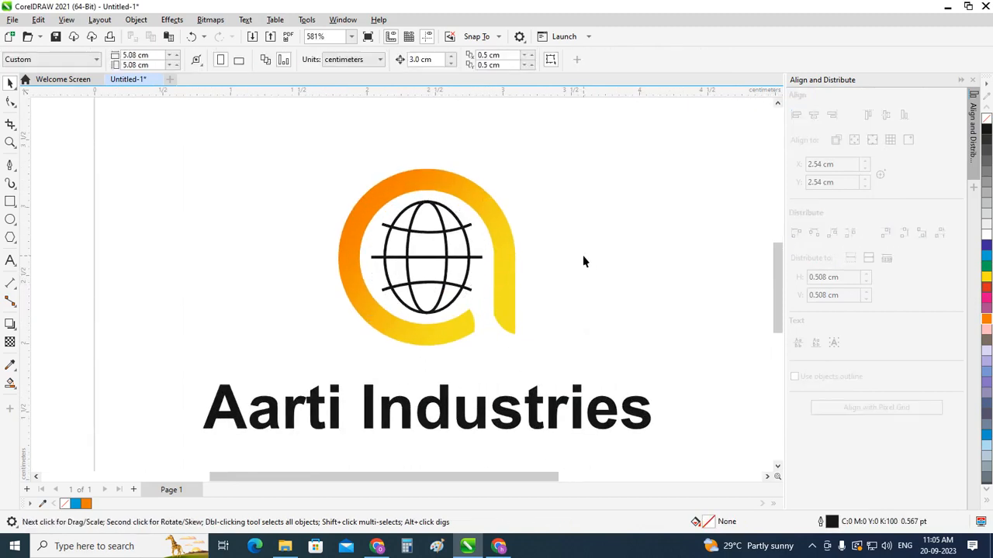
key("ctrl+z")
left_click(476, 317)
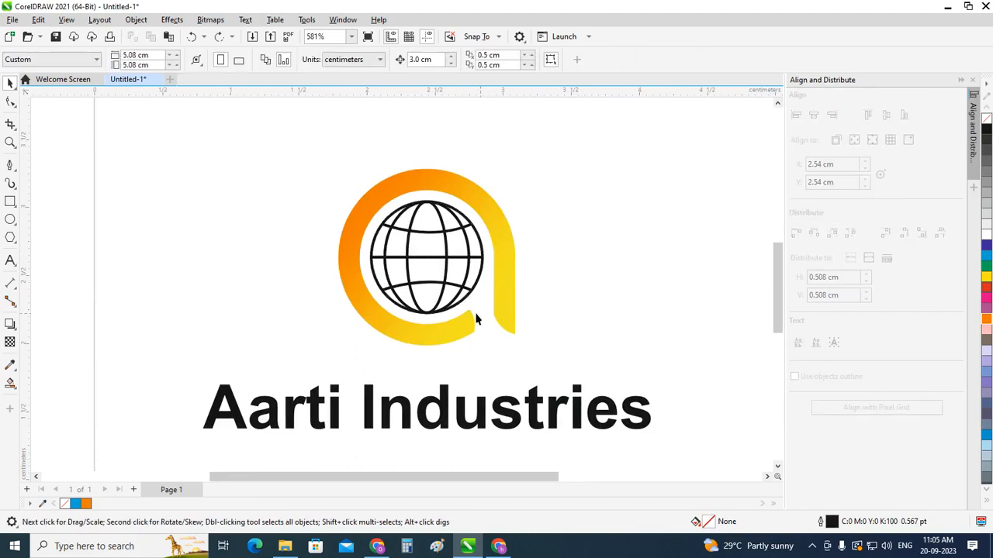
Step: Group the six globe objects and shrink the globe slightly about its centre inside the ring
scroll(476, 317, "up", 1)
left_click_drag(302, 163, 505, 327)
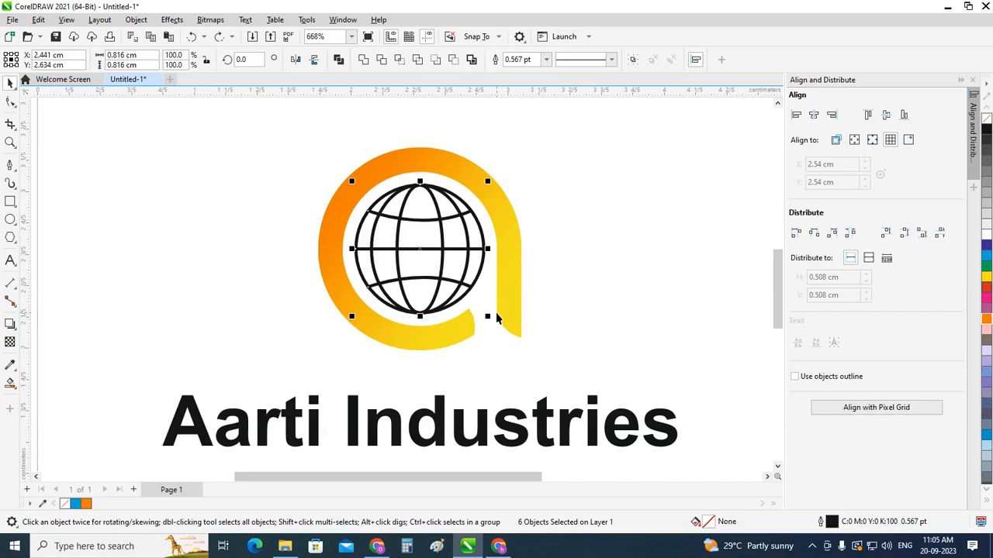
key("ctrl+g")
scroll(490, 221, "up", 3)
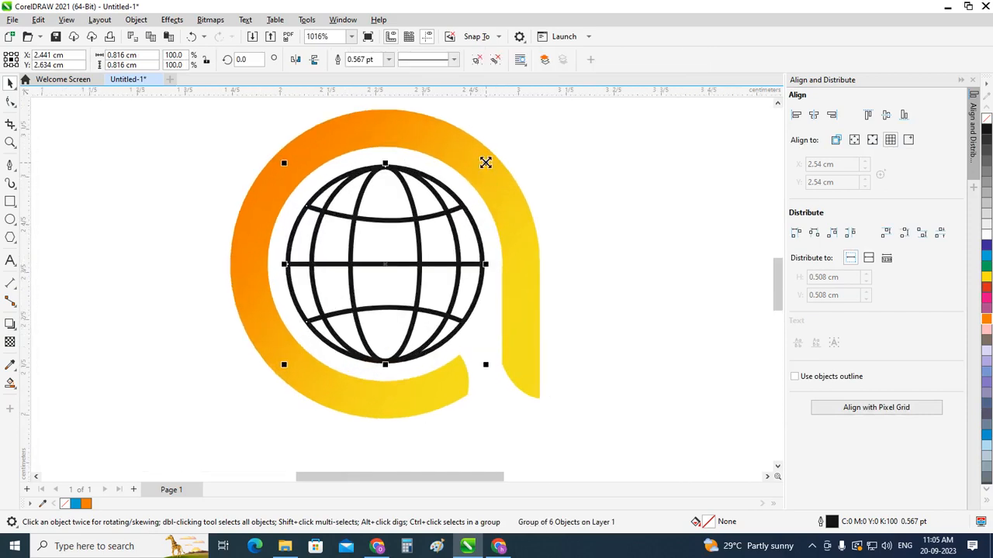
left_click_drag(486, 163, 483, 172)
left_click(648, 310)
Step: Group the gradient ring and the globe into one logo object
scroll(460, 311, "down", 1)
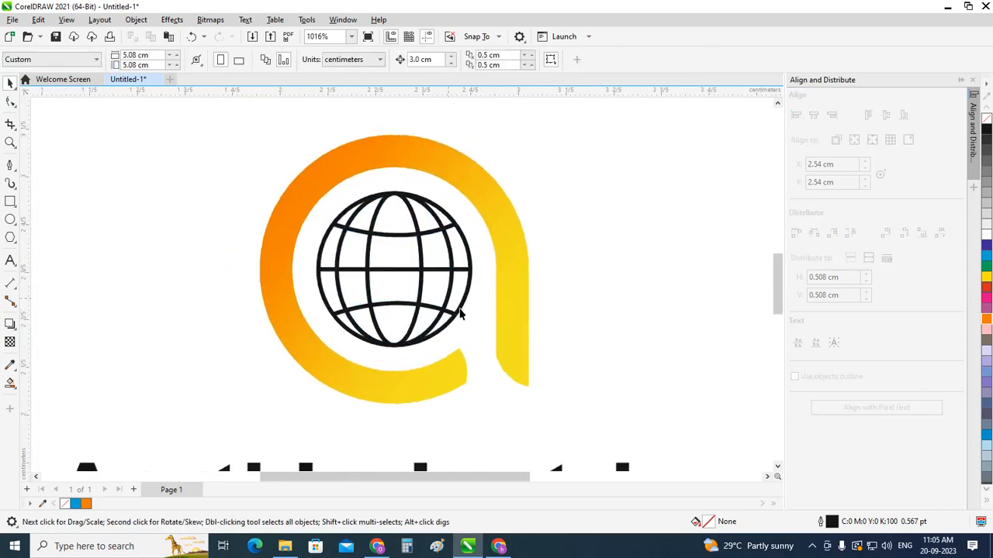
scroll(460, 311, "down", 3)
left_click_drag(346, 208, 529, 365)
key("ctrl+g")
left_click(556, 331)
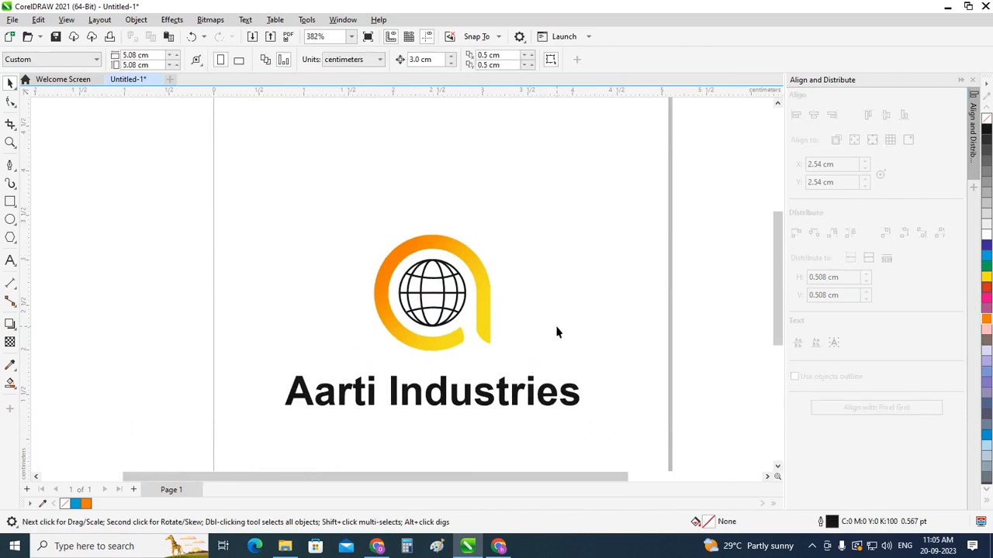
Step: Group the logo with the company name and centre the group on the page
key("shift+F4")
key("ctrl+a")
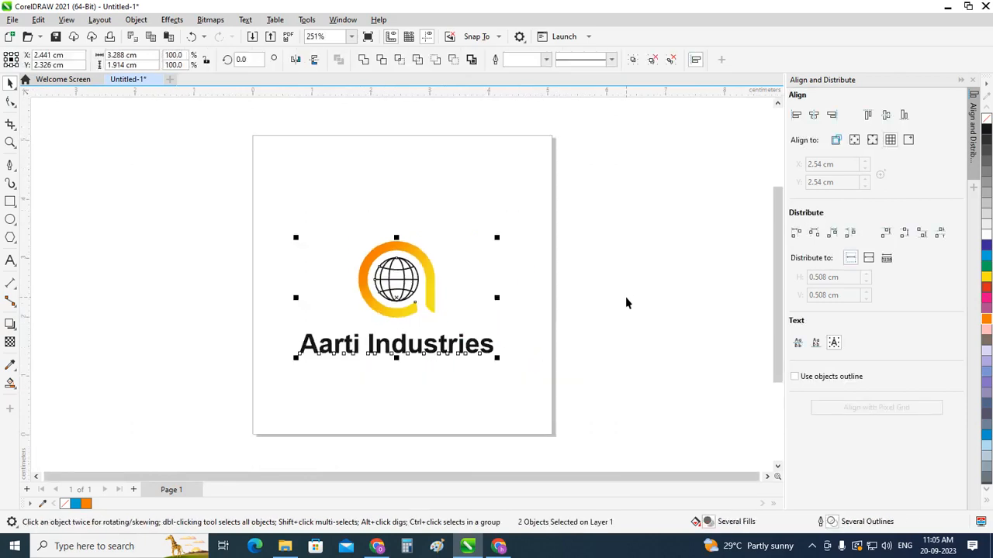
key("ctrl+g")
key("p")
left_click(660, 315)
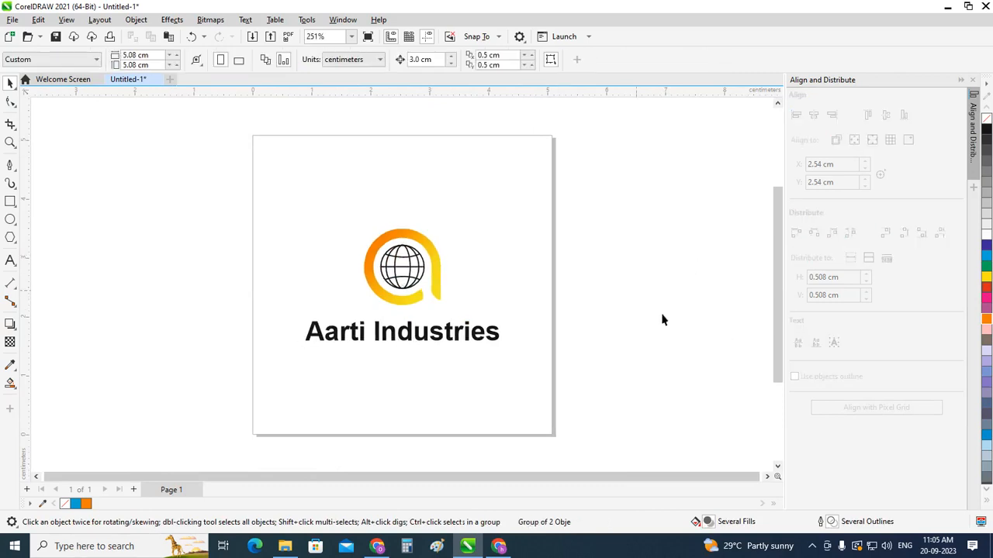
key("F4")
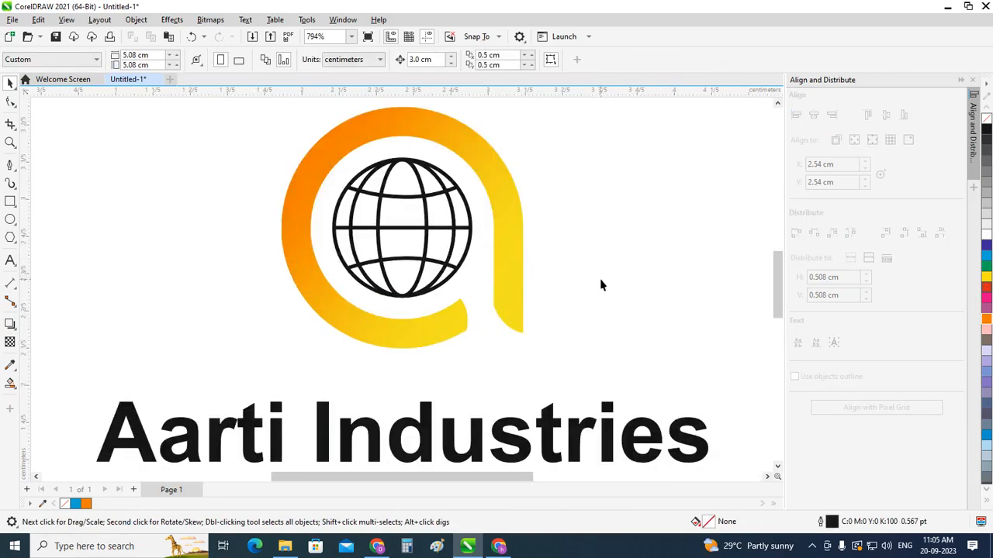
key("shift+F4")
key("F4")
left_click(813, 546)
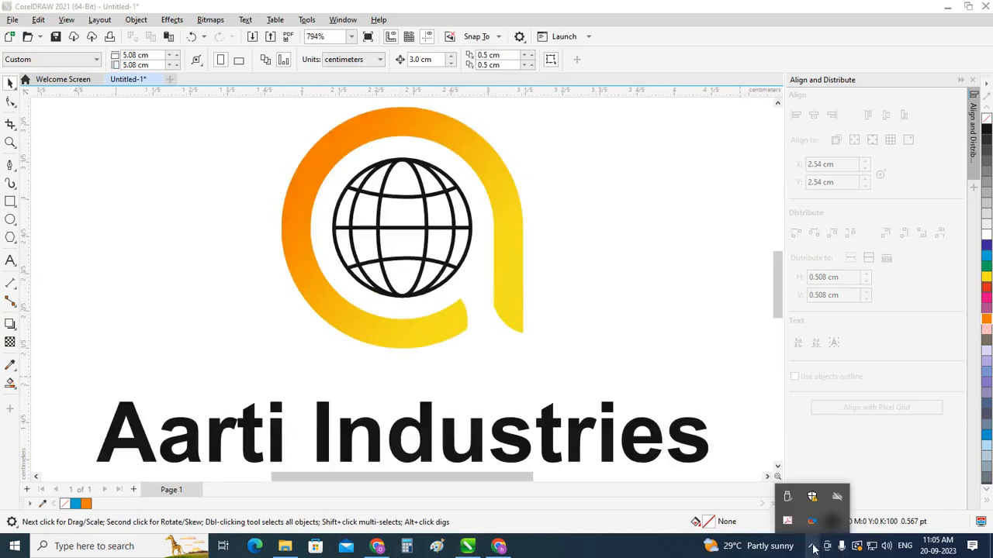